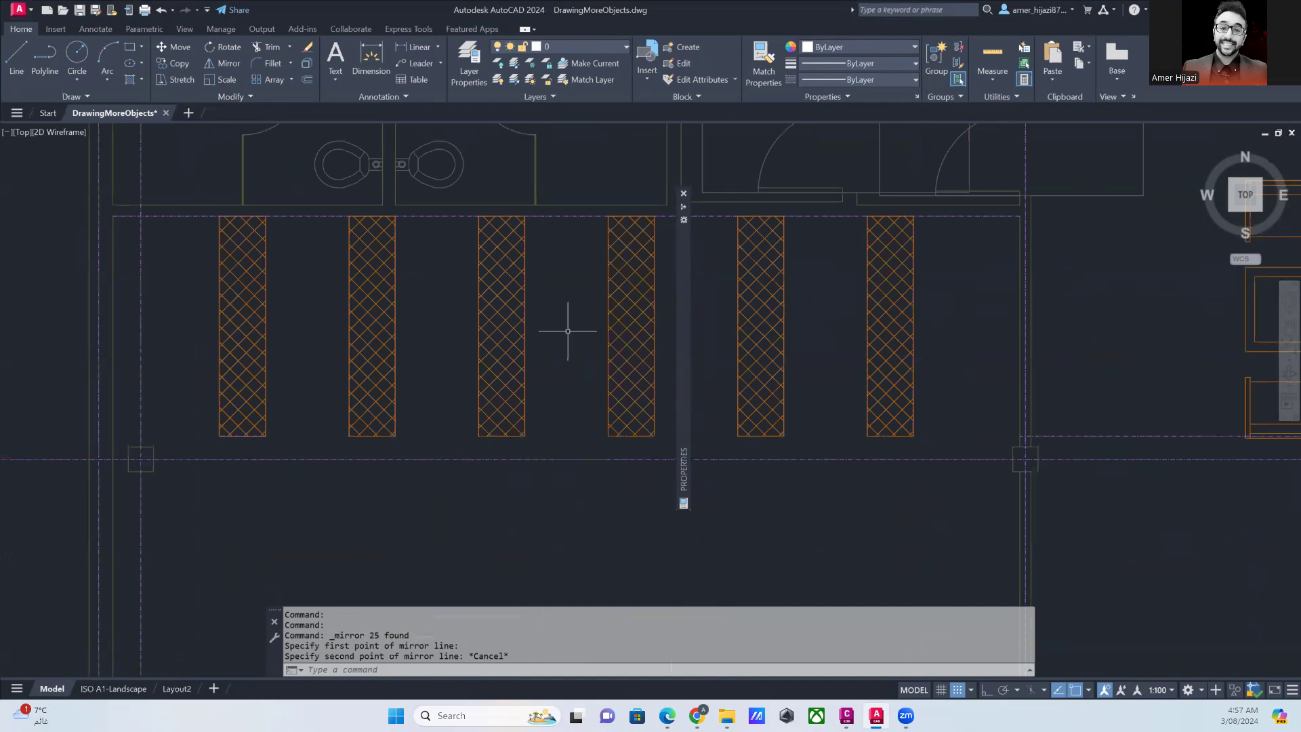
- Mirror the row of six hatched shelves below grid line C, using the room's two column centres on that line and keeping the originals
scroll(582, 335, down, 1)
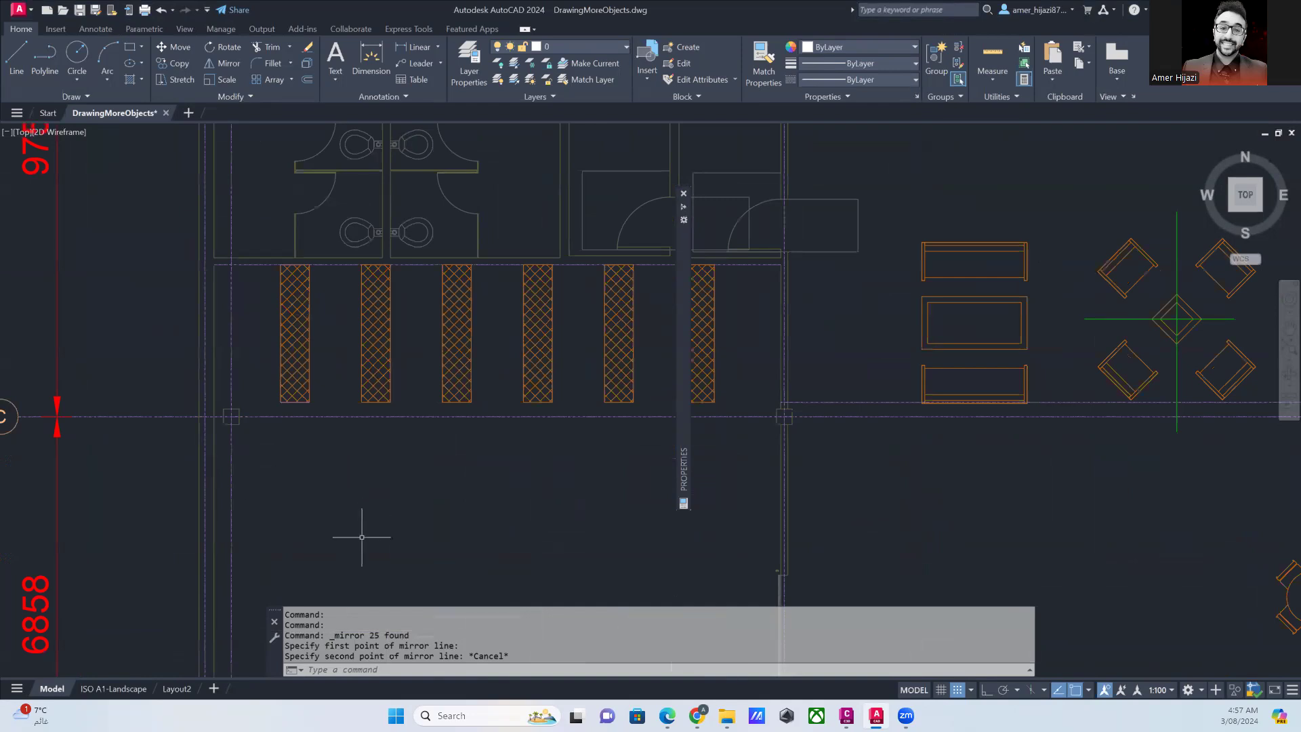
middle_drag(315, 476, 228, 494)
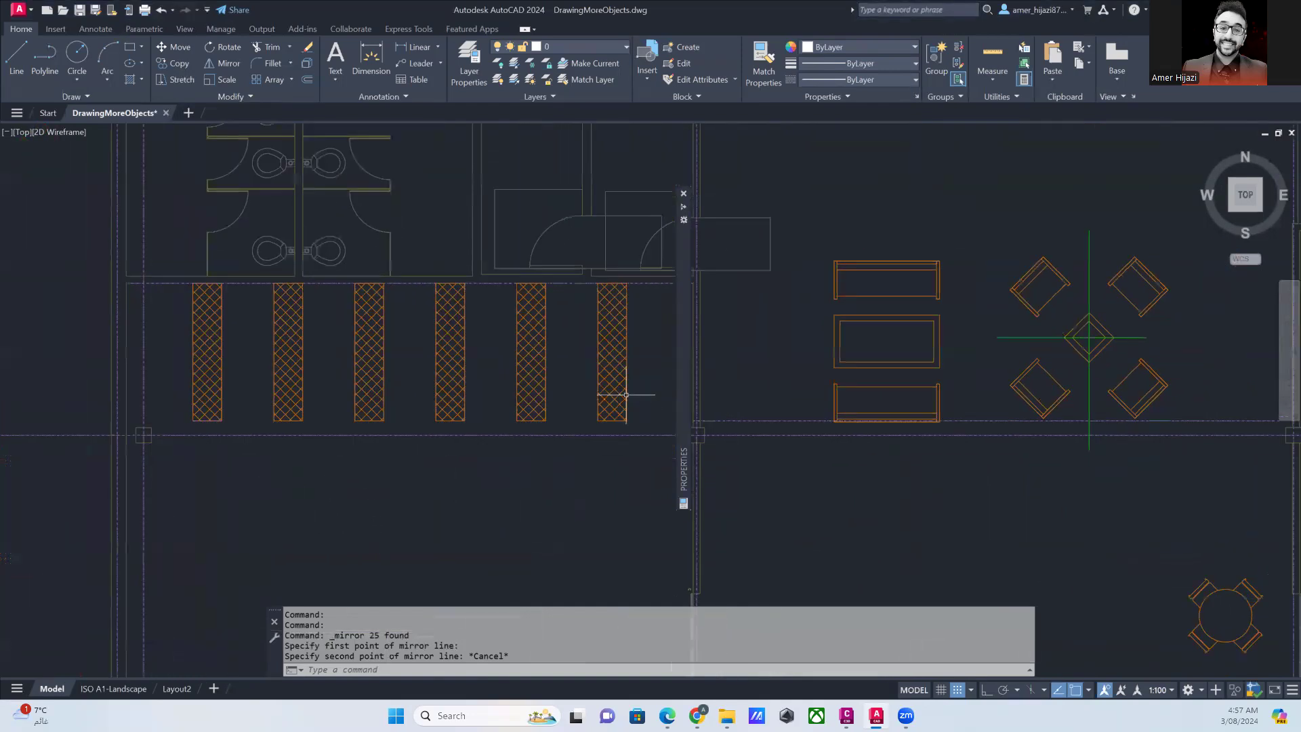
click(653, 422)
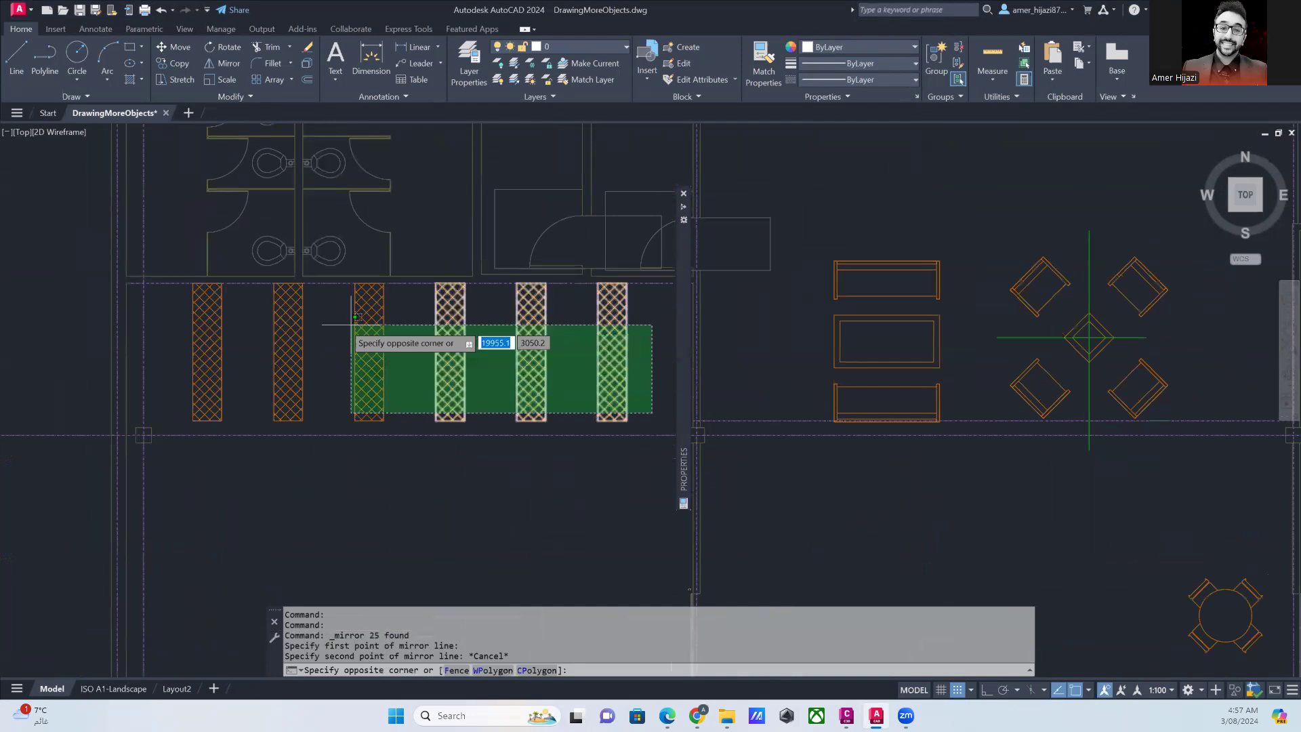
click(198, 325)
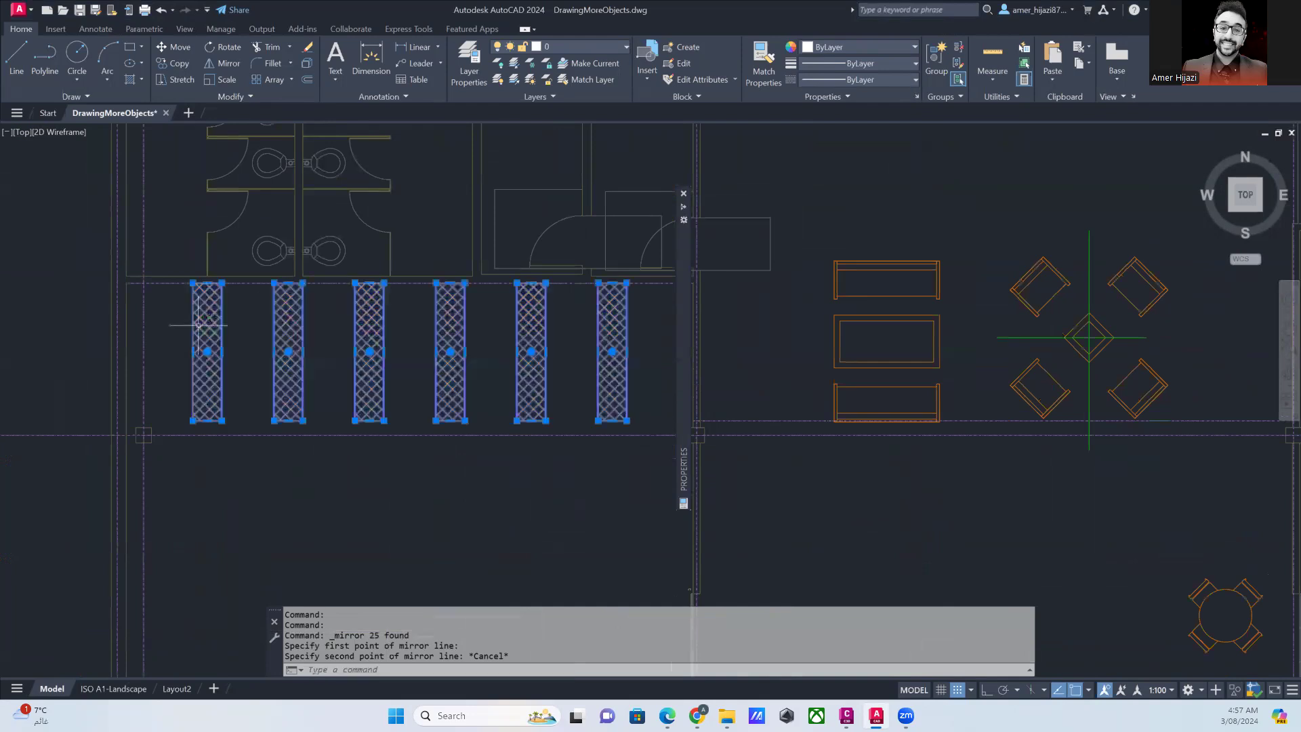
click(231, 69)
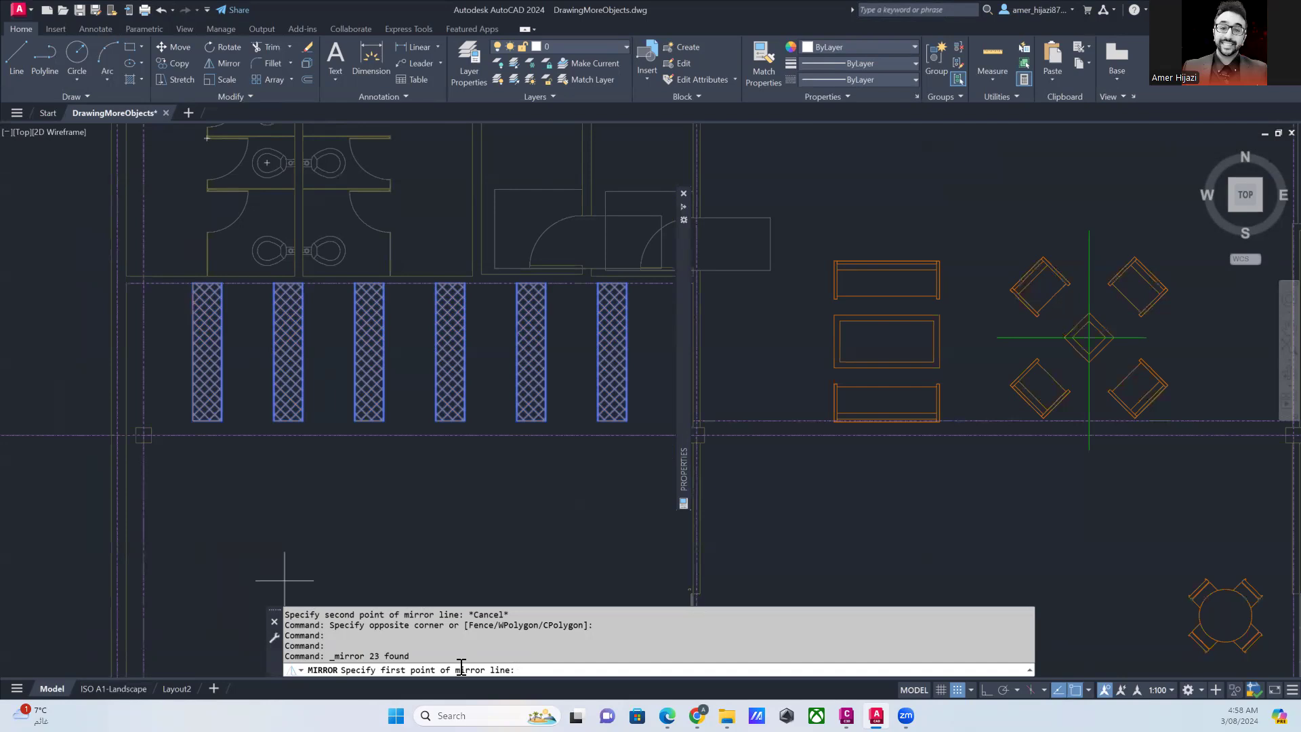
click(144, 434)
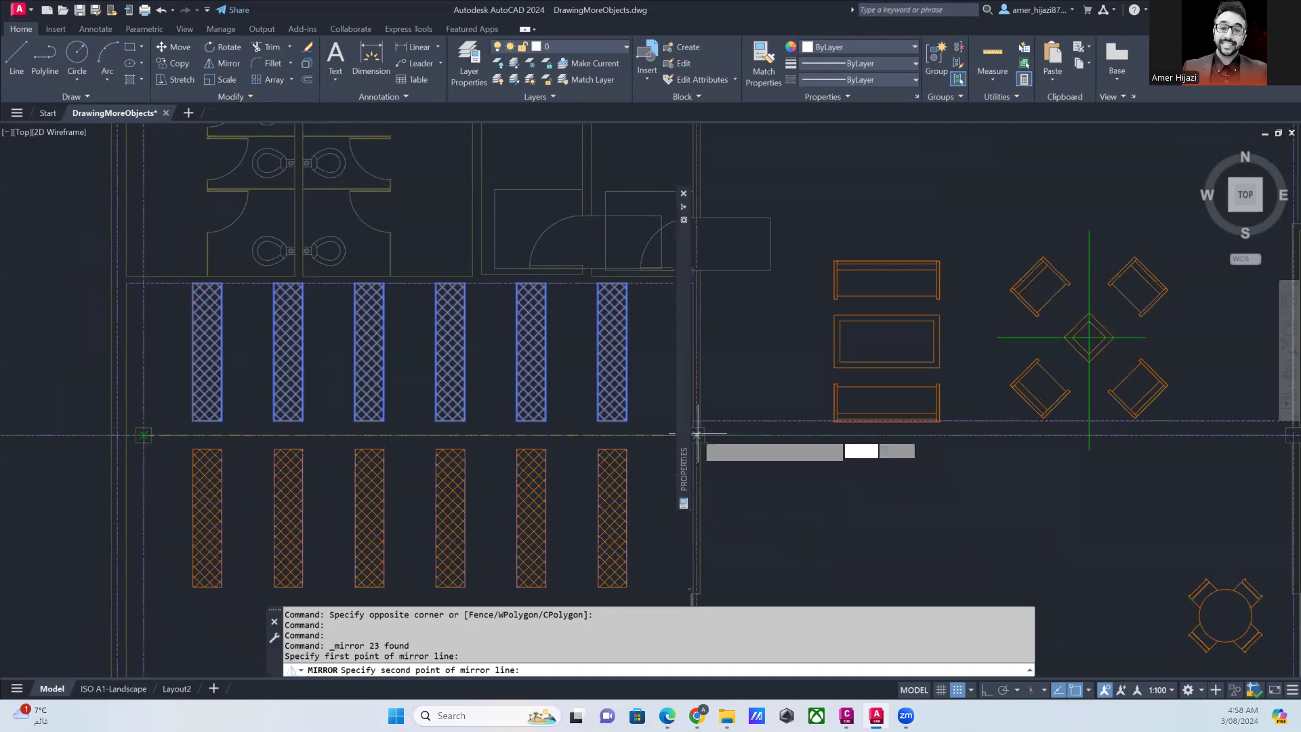
click(698, 434)
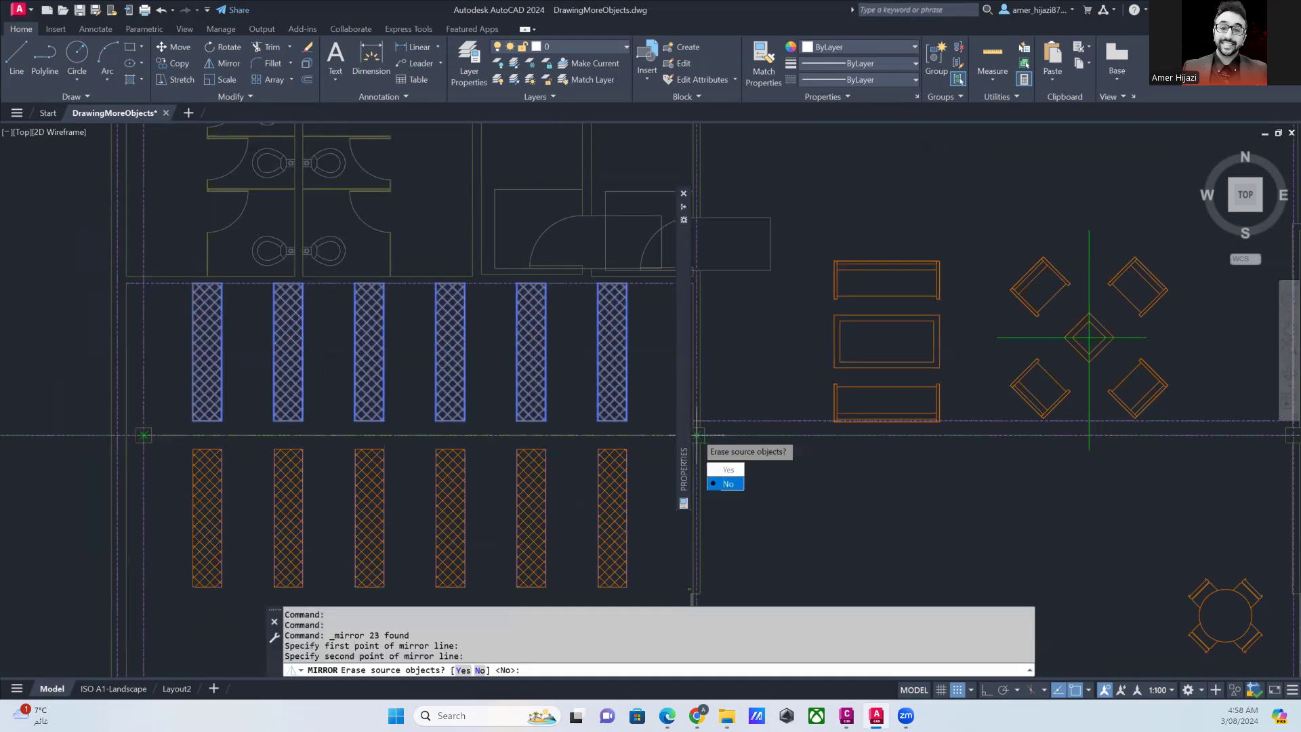
click(725, 484)
- Mirror the lower row of six shelves into the adjacent room about the vertical axis through the columns at C and D, keeping the originals
scroll(429, 392, down, 4)
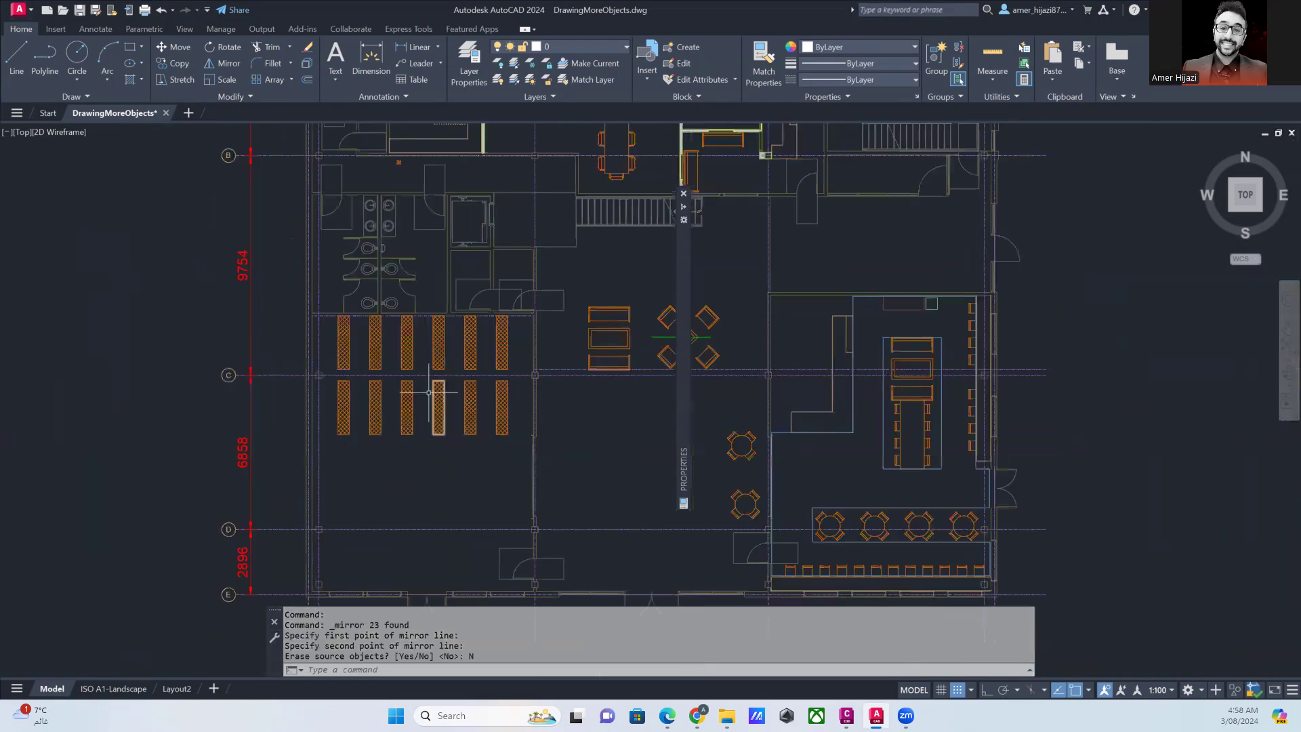
scroll(429, 392, up, 5)
middle_drag(348, 389, 399, 461)
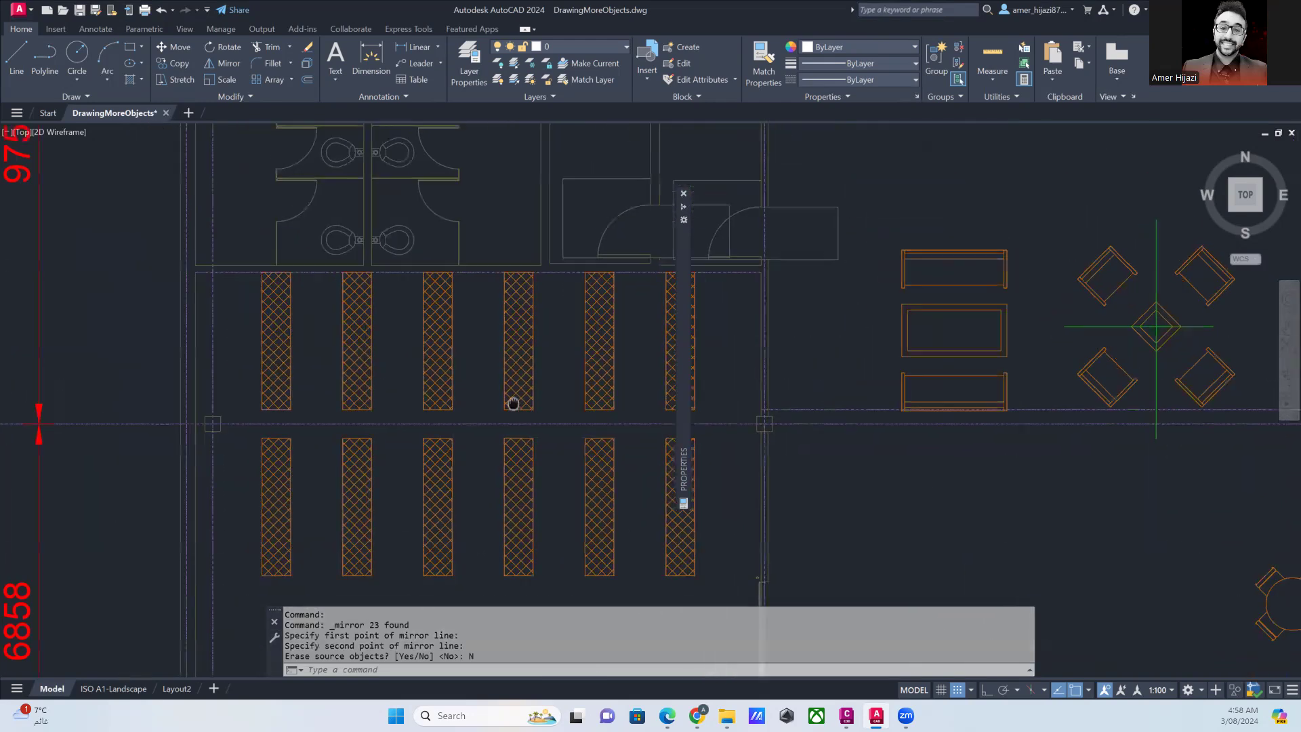
middle_drag(513, 404, 436, 357)
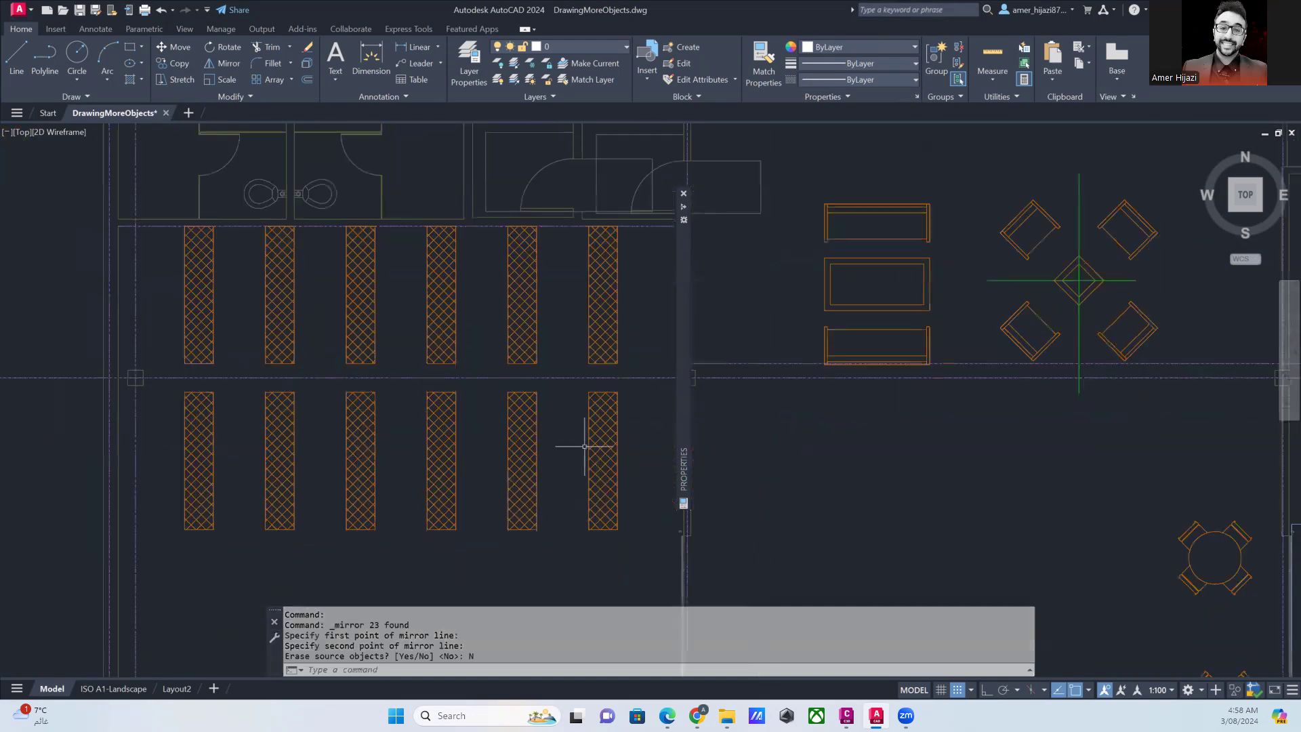
scroll(584, 446, down, 3)
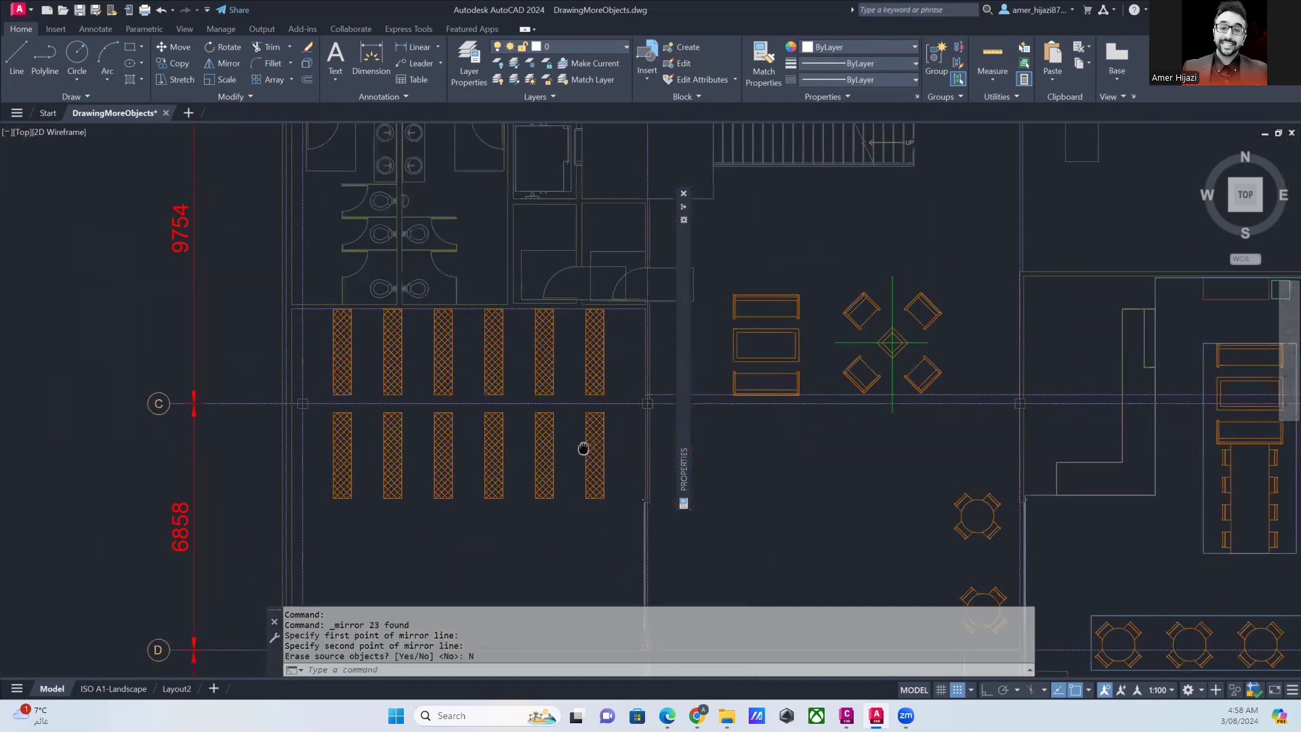
middle_drag(583, 448, 442, 447)
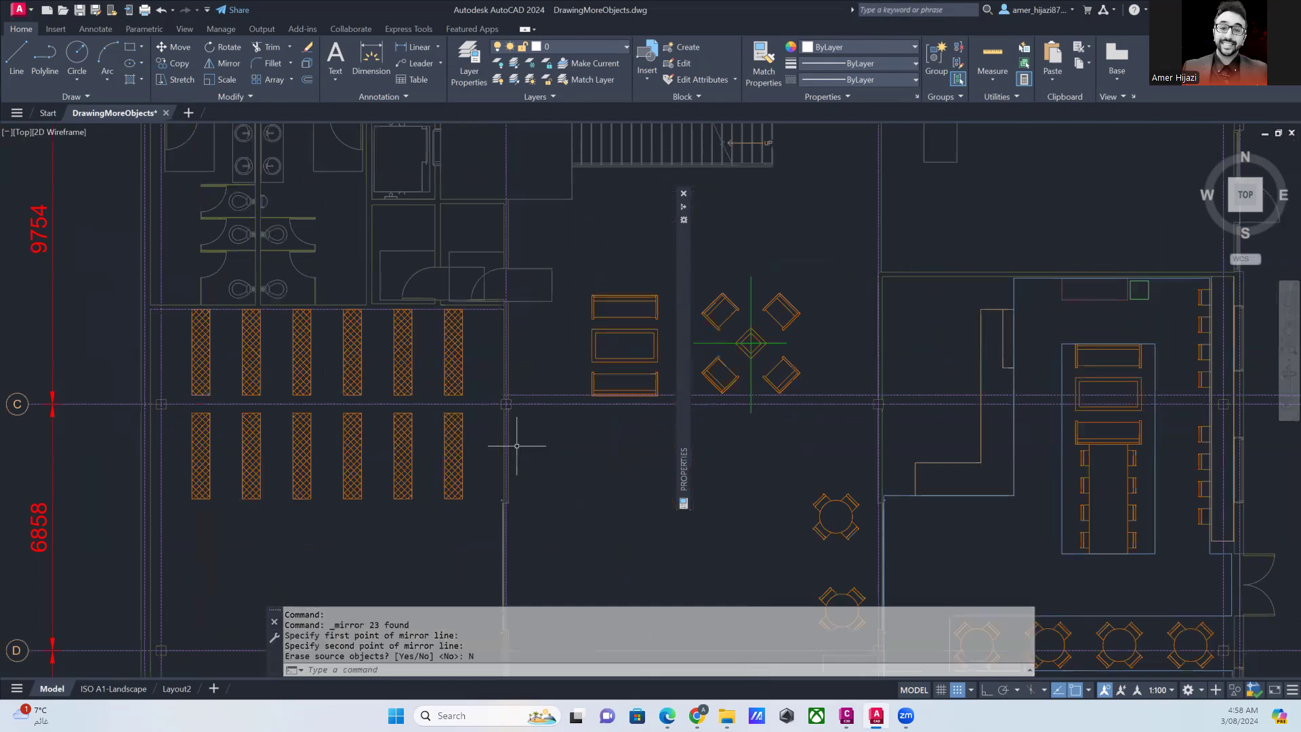
click(478, 520)
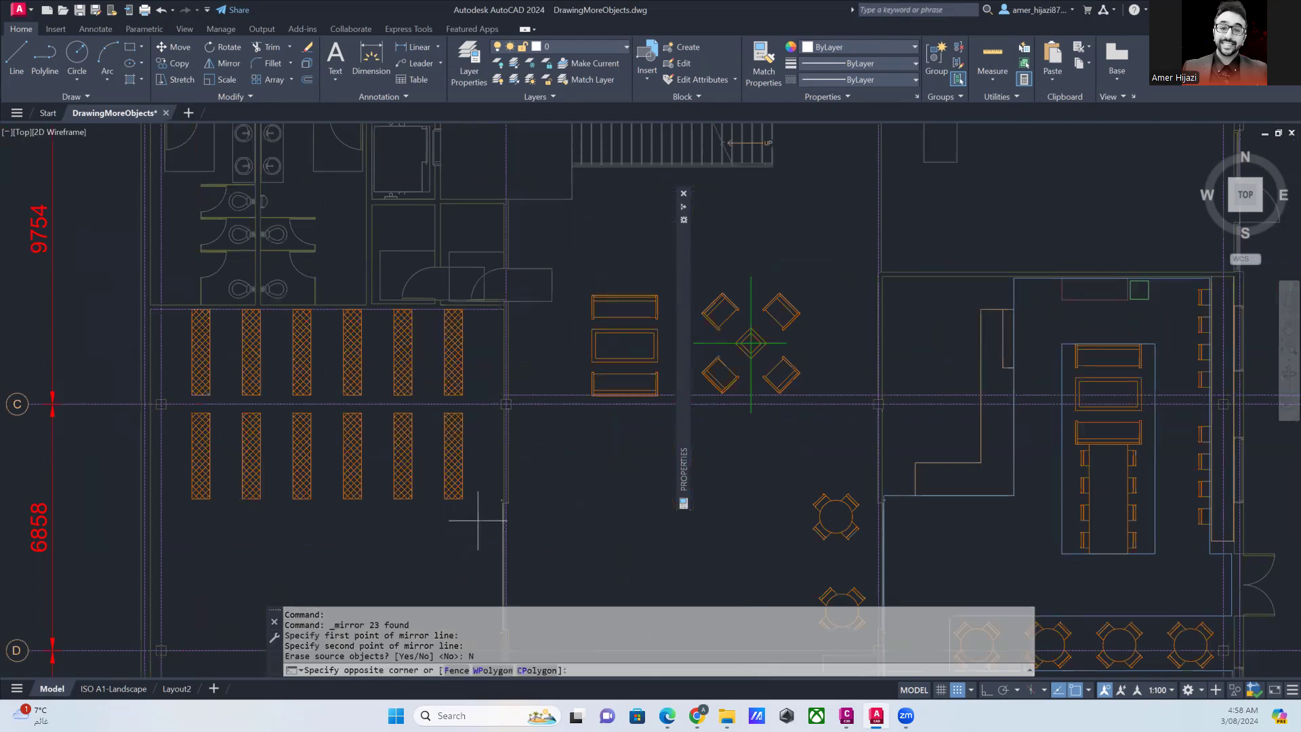
click(207, 444)
click(229, 63)
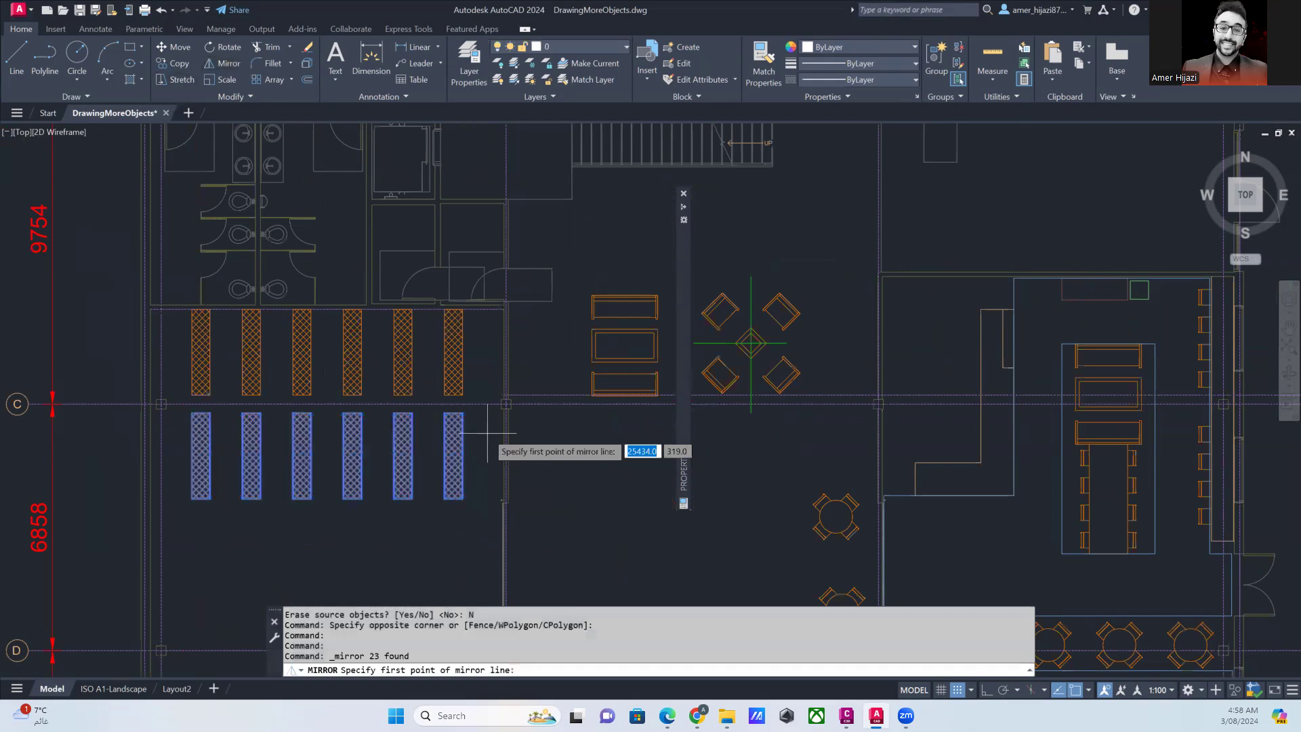
scroll(492, 434, up, 5)
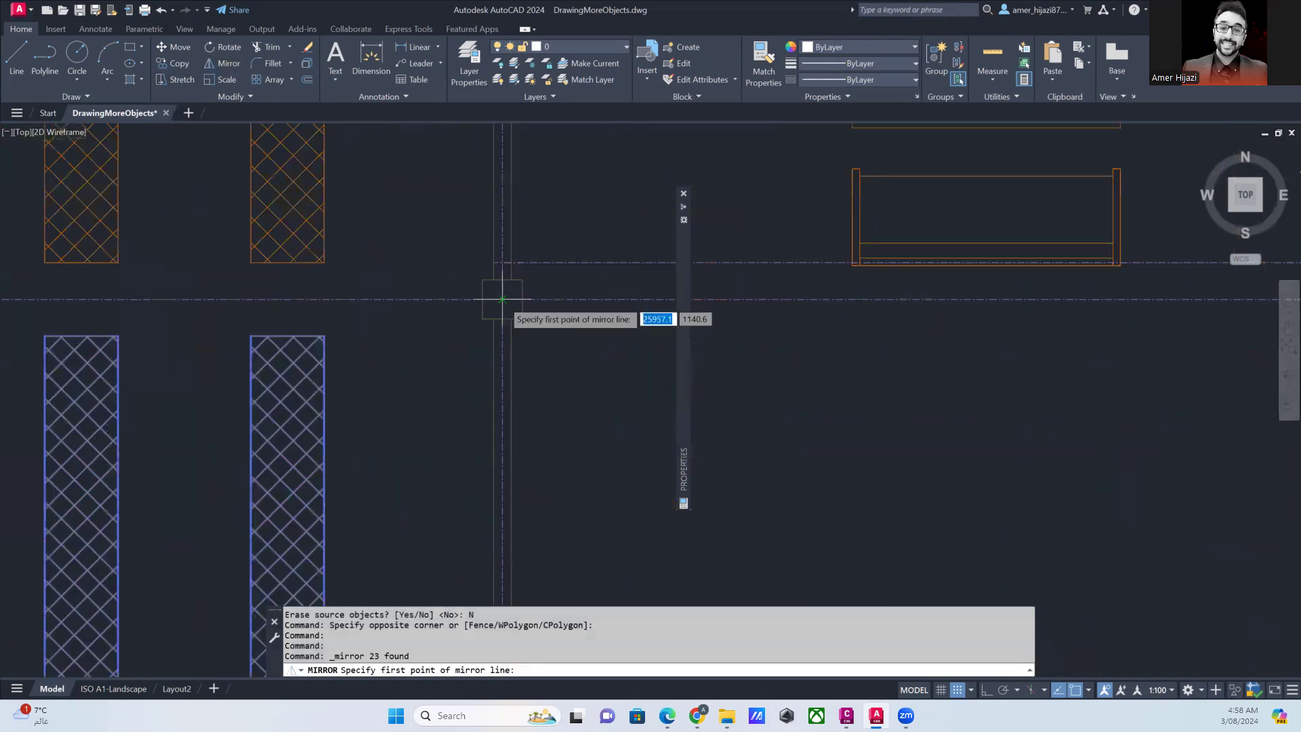
click(502, 299)
scroll(505, 305, down, 4)
scroll(529, 396, down, 2)
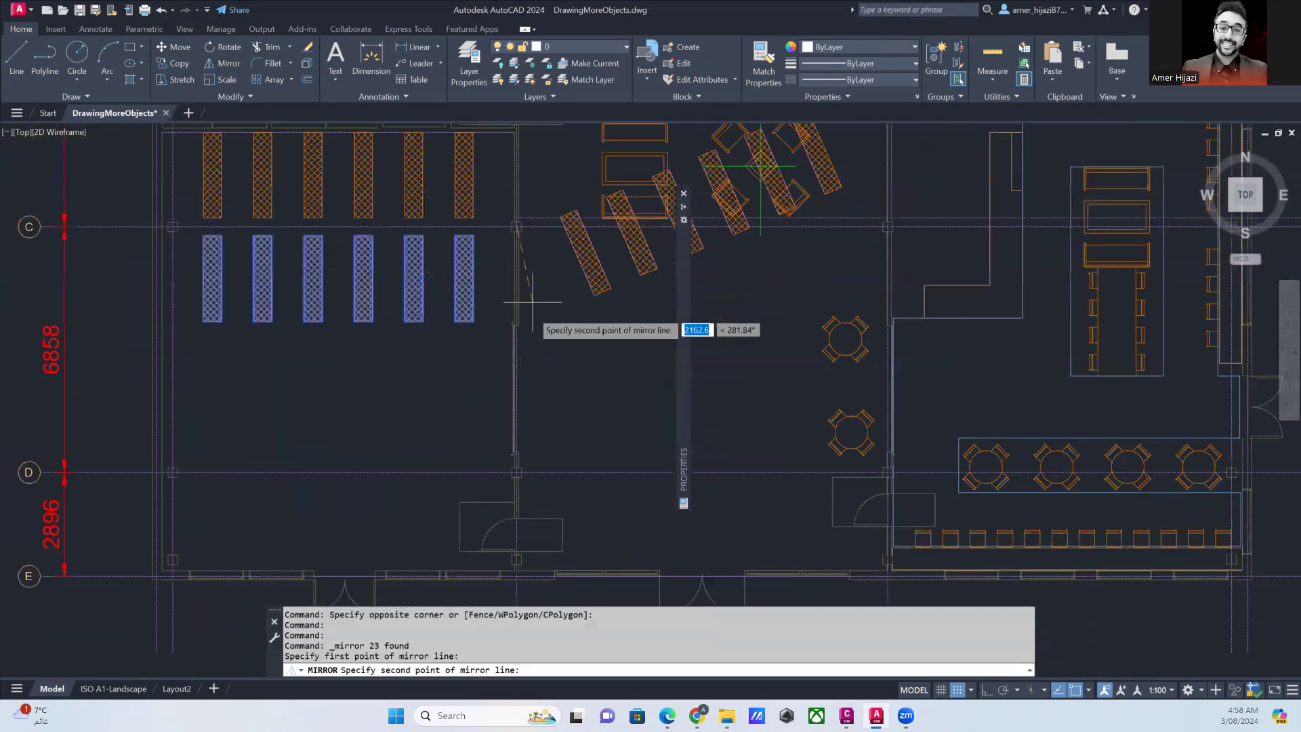
scroll(525, 413, up, 4)
click(523, 414)
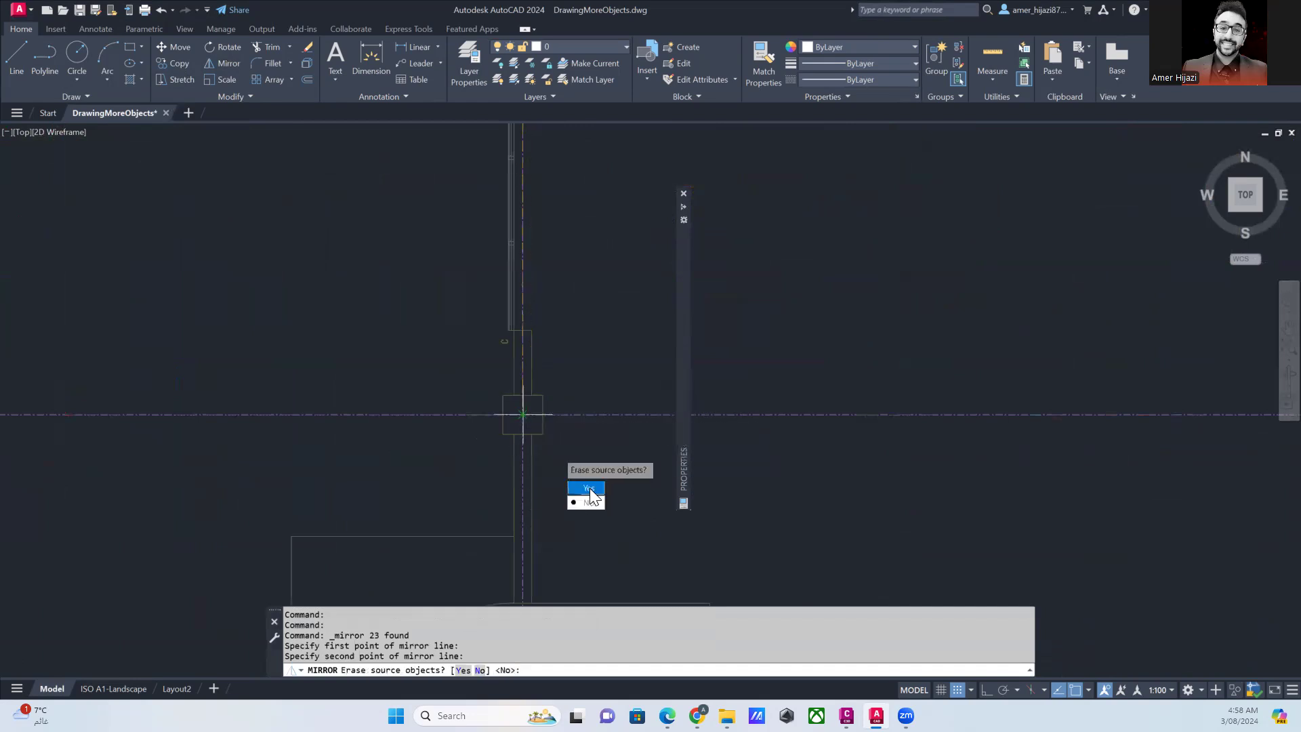
click(586, 502)
- Close the floating Properties palette that covers the floor plan
scroll(569, 434, down, 10)
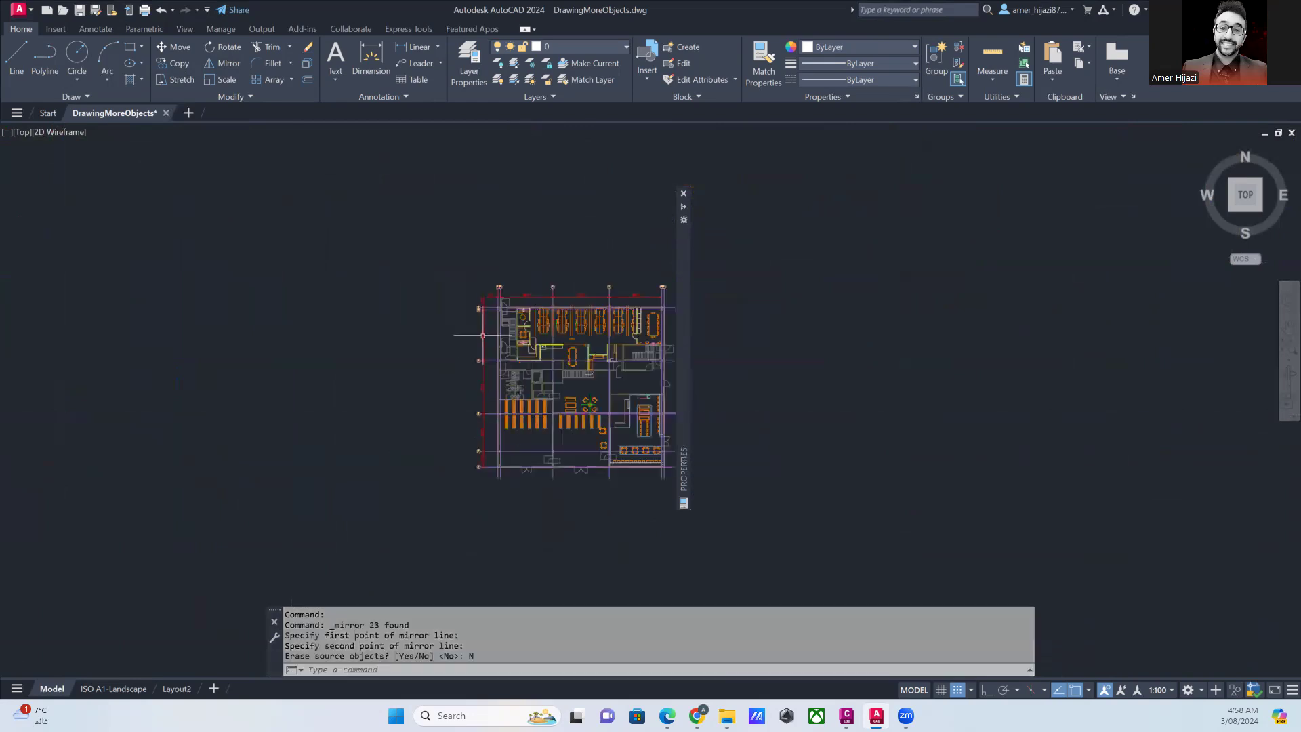
scroll(566, 431, up, 6)
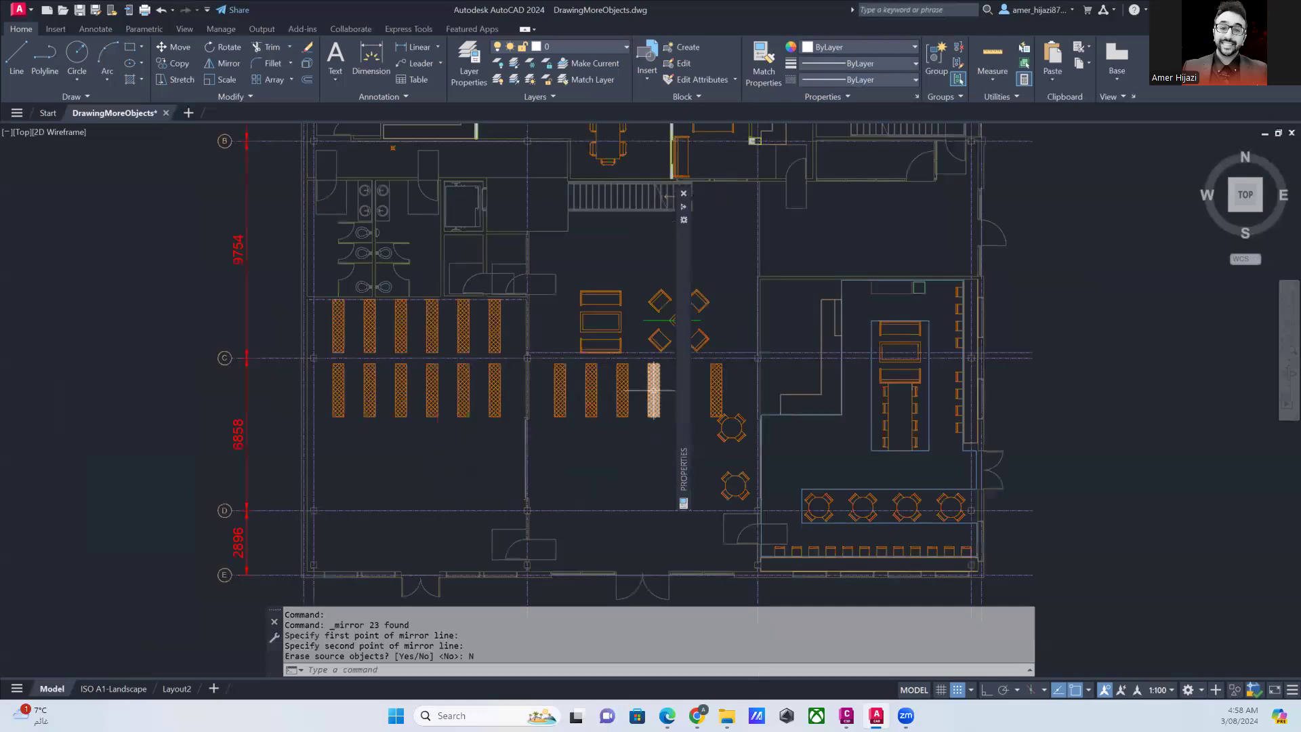
middle_drag(567, 411, 486, 414)
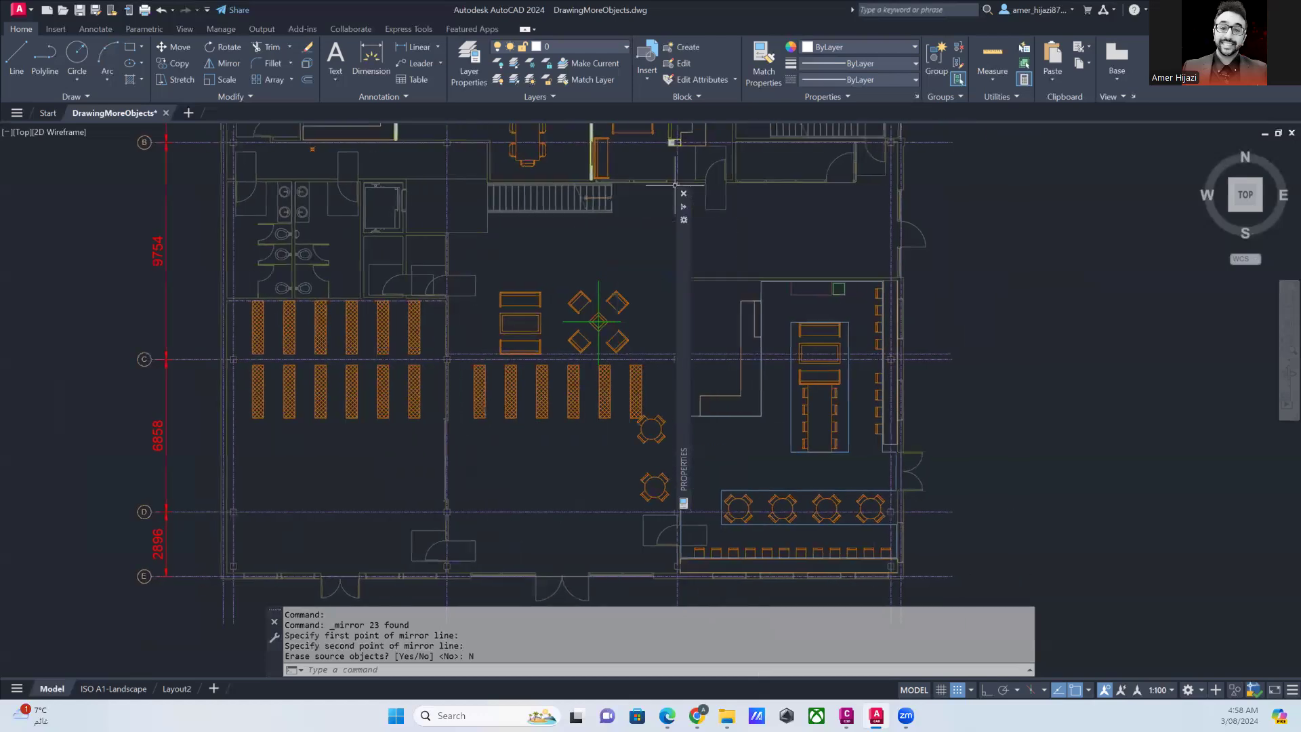
click(685, 195)
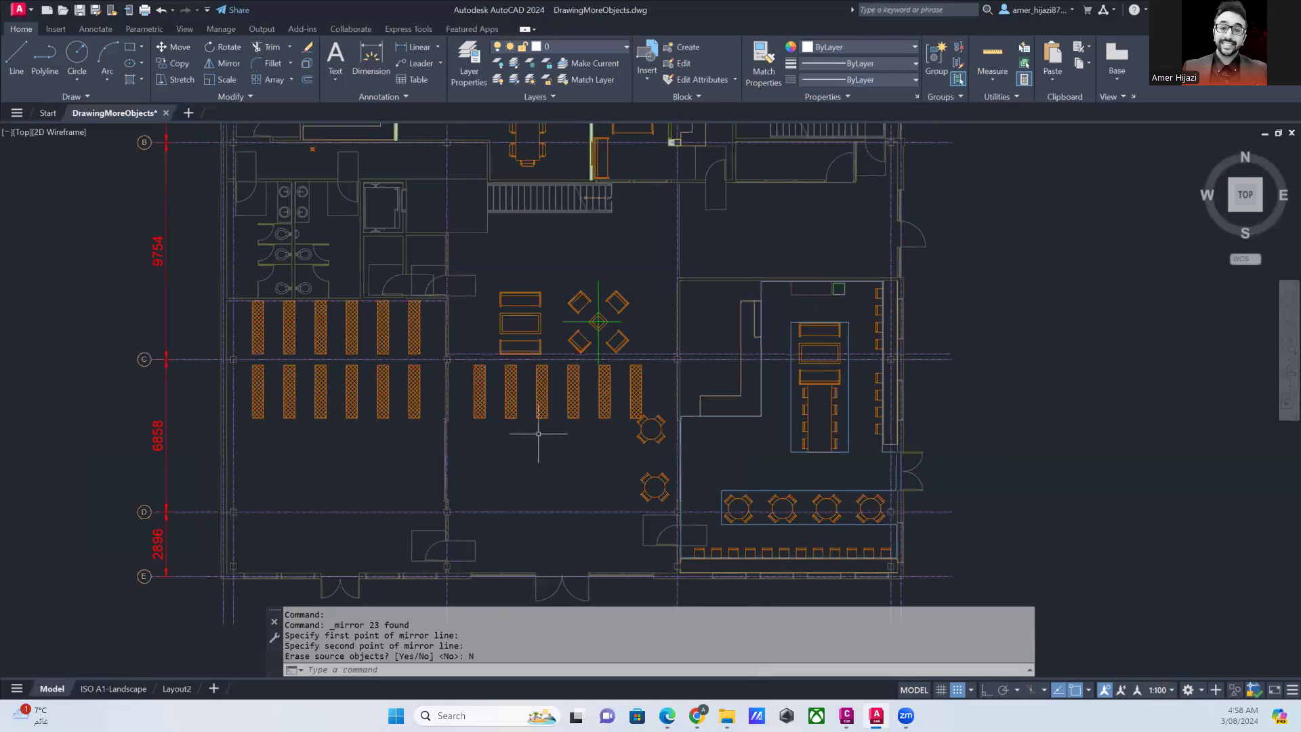
scroll(341, 394, up, 2)
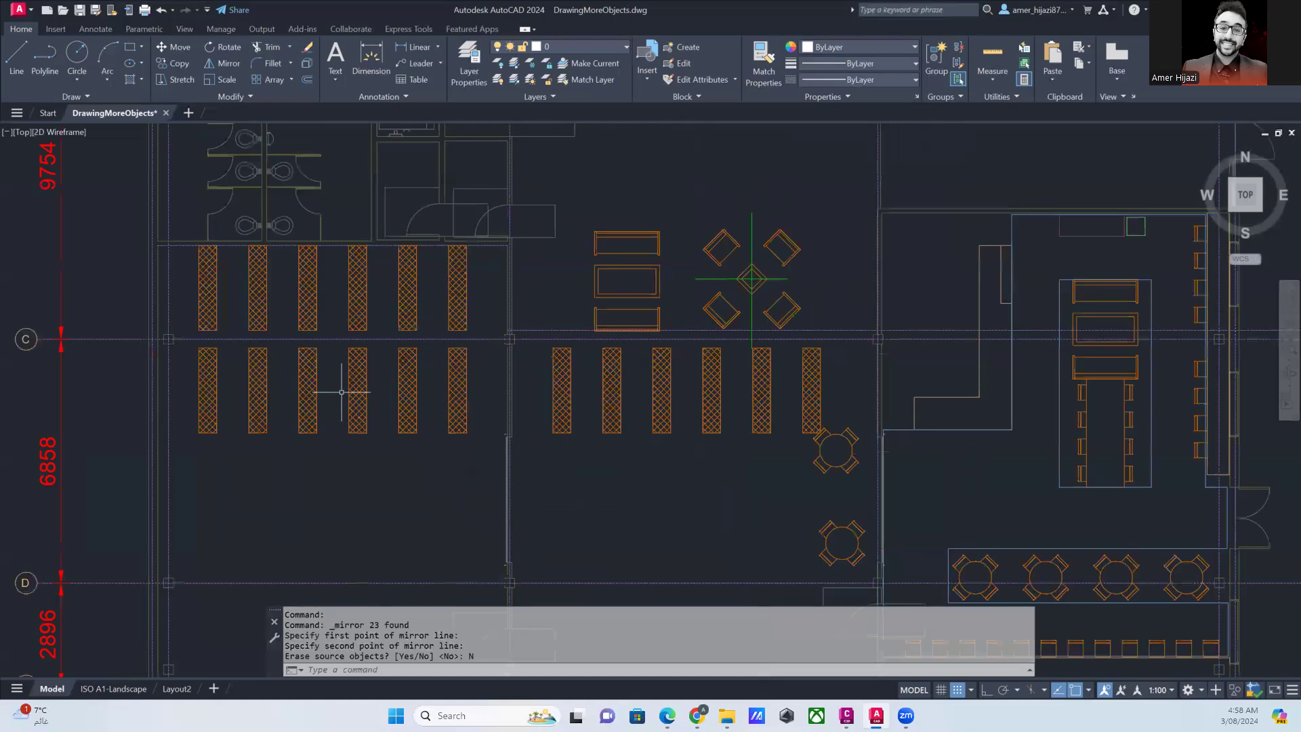
middle_drag(343, 406, 348, 345)
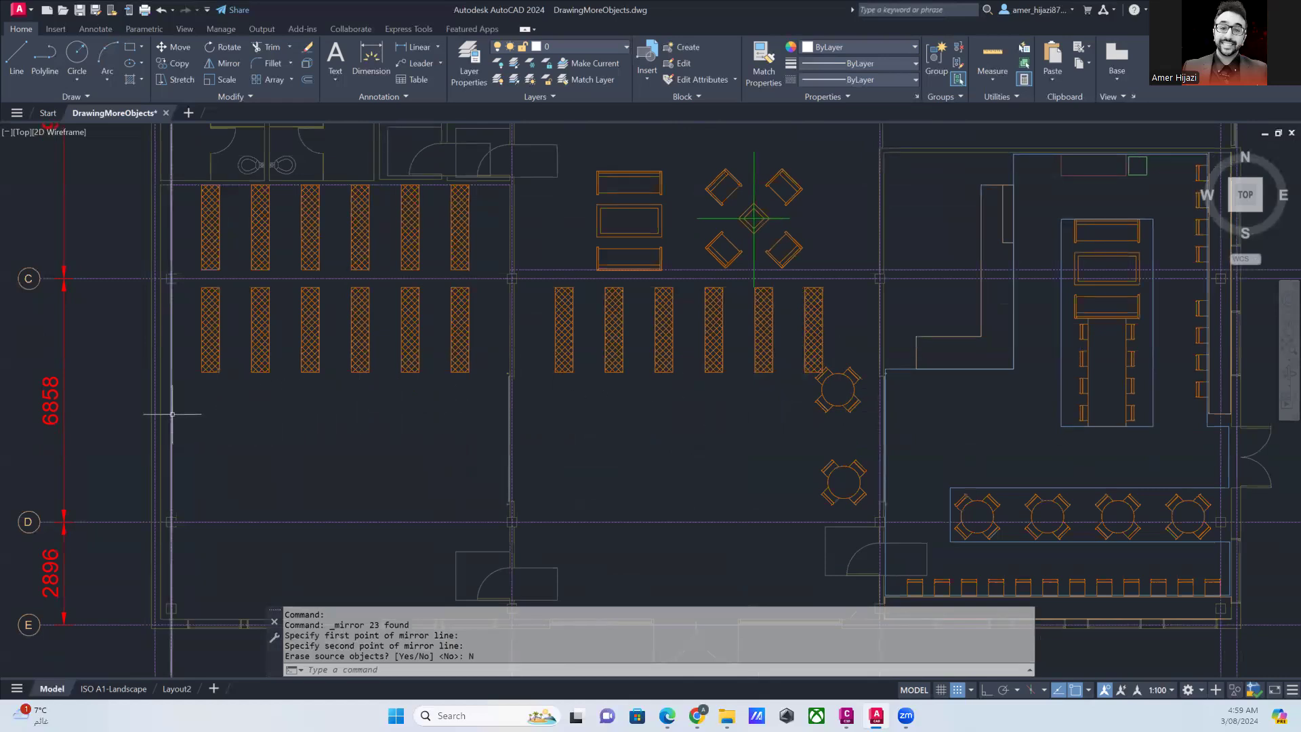
text(pl)
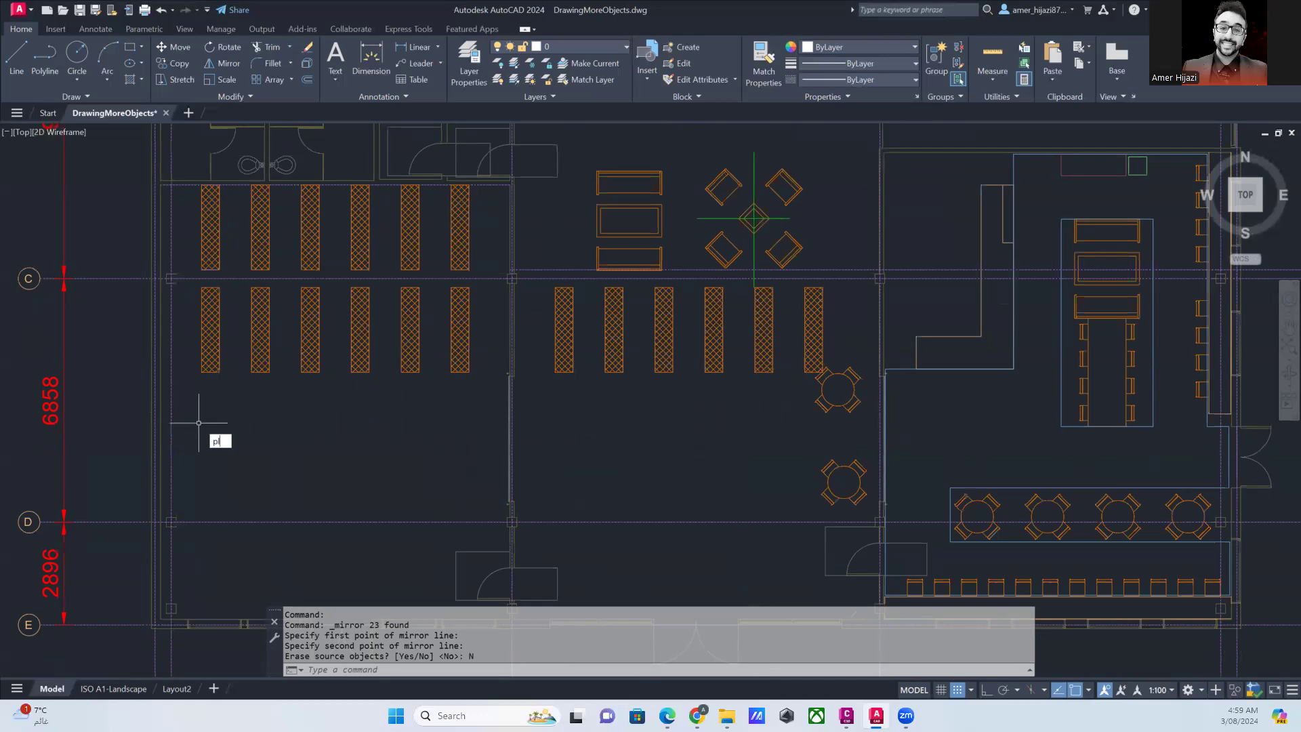
key(Return)
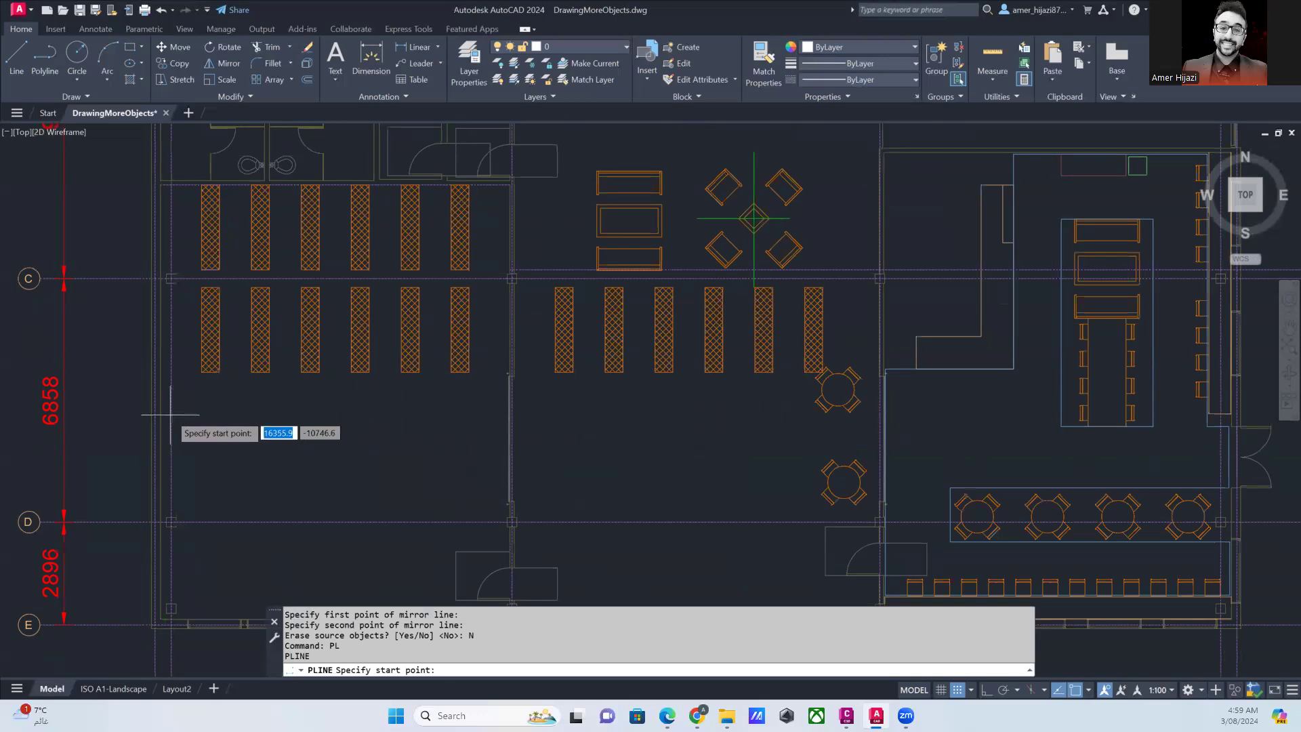
text(mid)
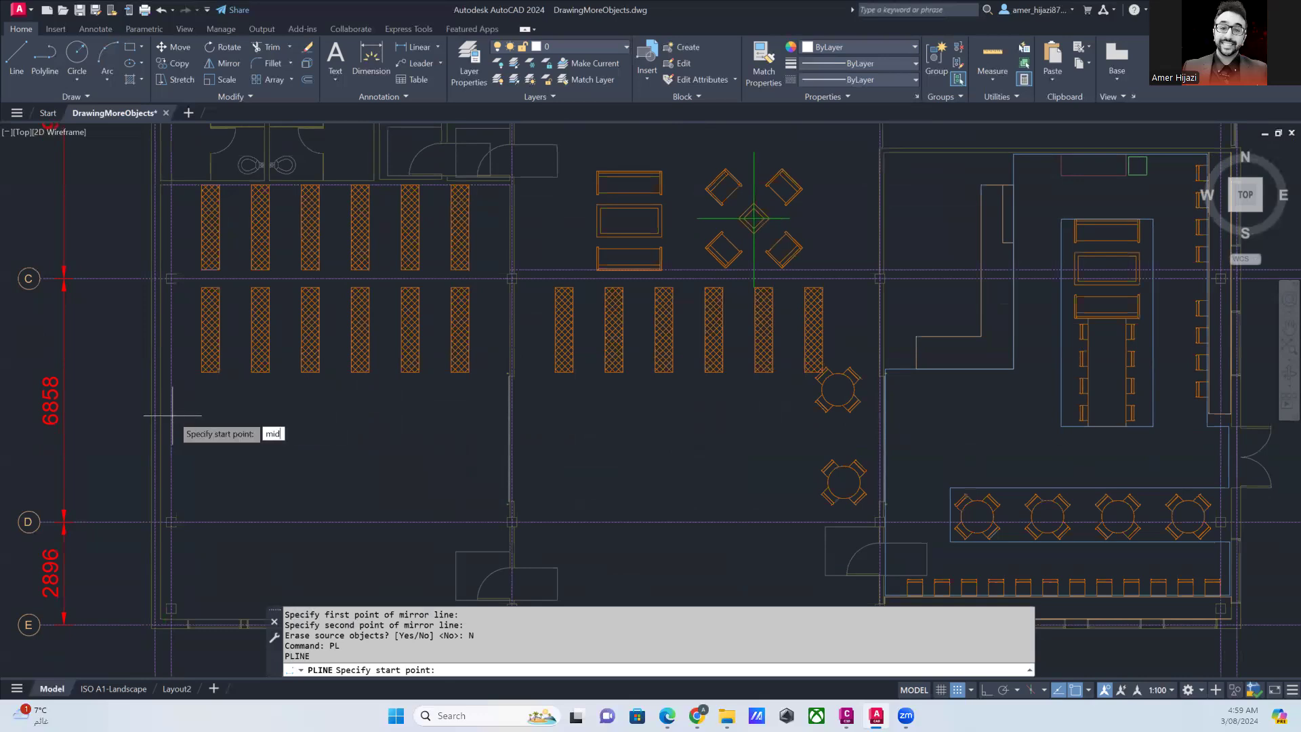
key(Return)
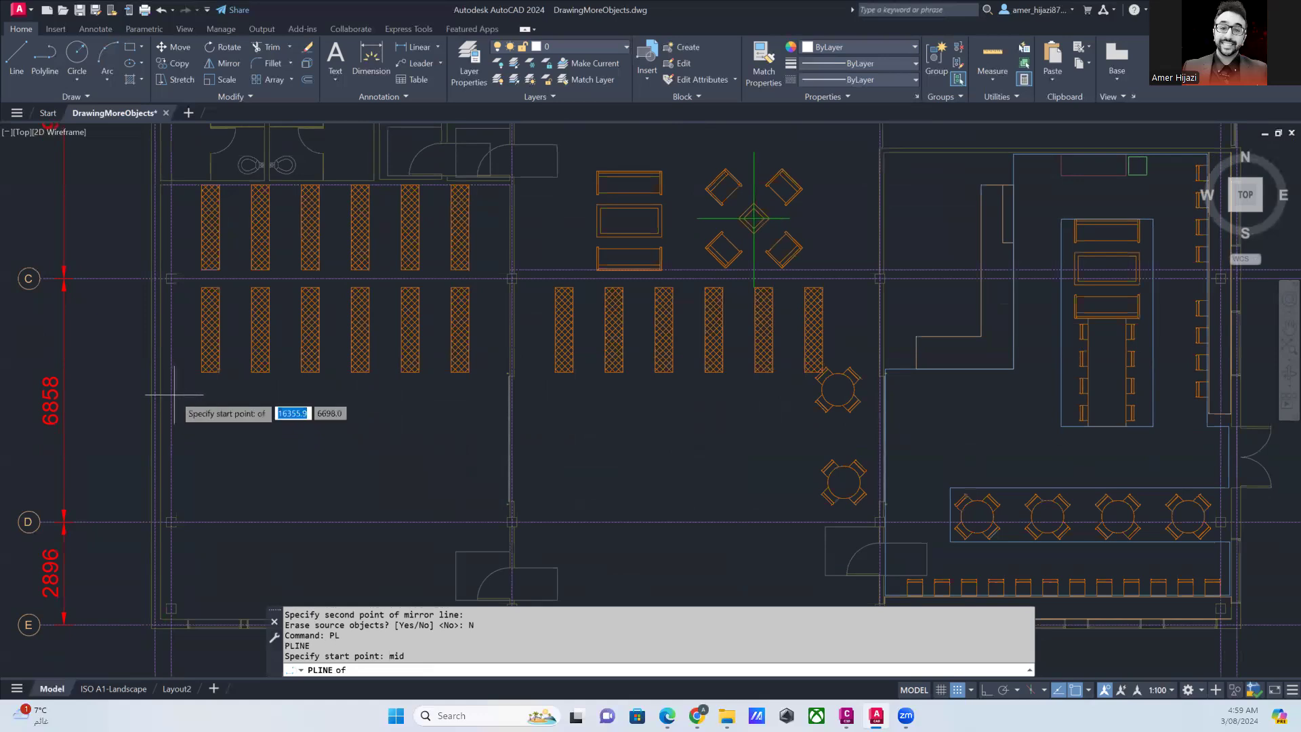
key(Escape)
- Draw a vertical line along the shelf room's west column axis, from the column centre on grid line C to the one on grid line D
click(17, 68)
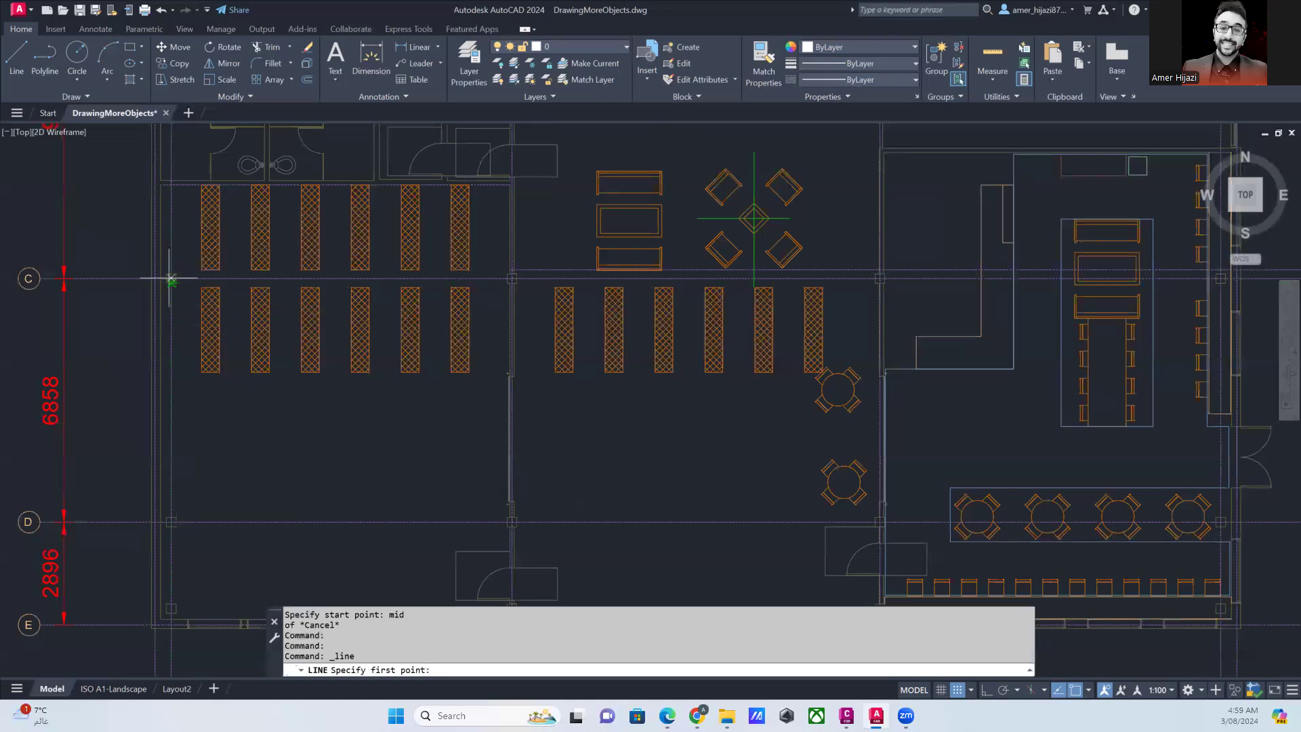
scroll(169, 280, up, 2)
scroll(169, 278, up, 2)
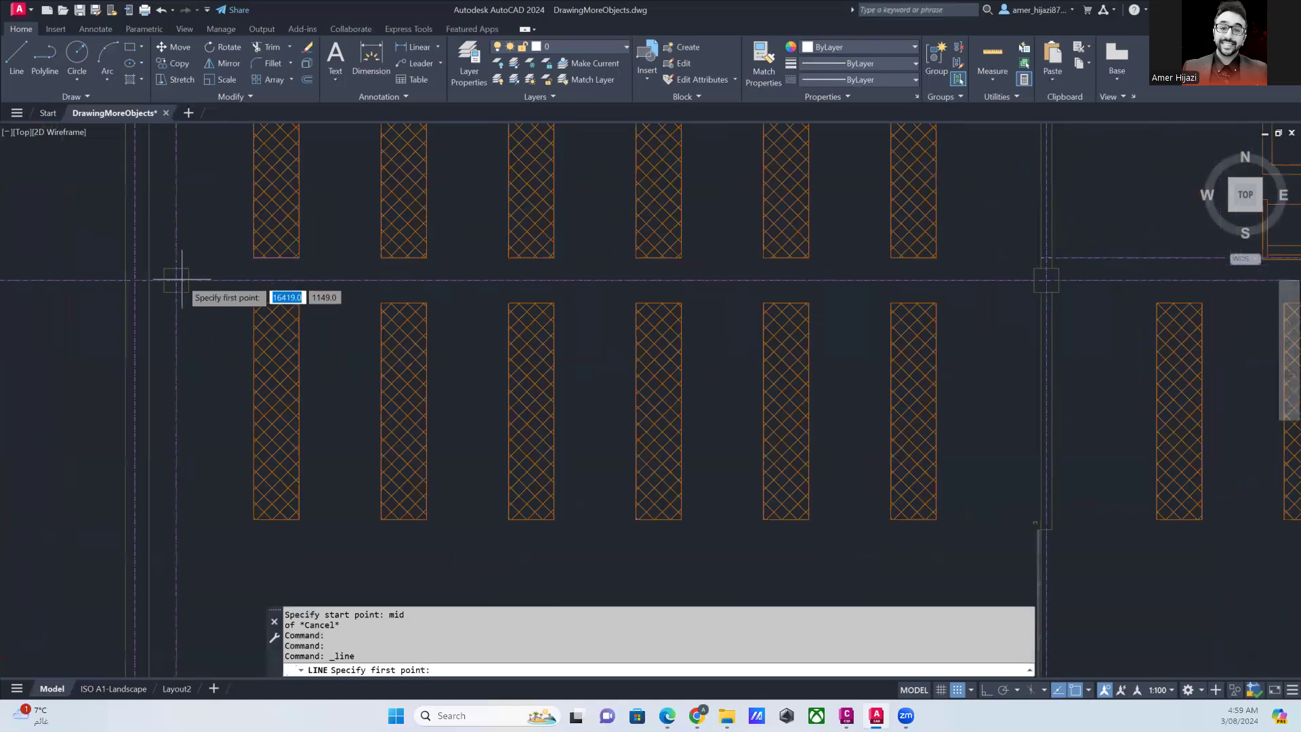
click(177, 280)
scroll(227, 376, down, 3)
middle_drag(227, 504, 219, 441)
scroll(215, 444, up, 3)
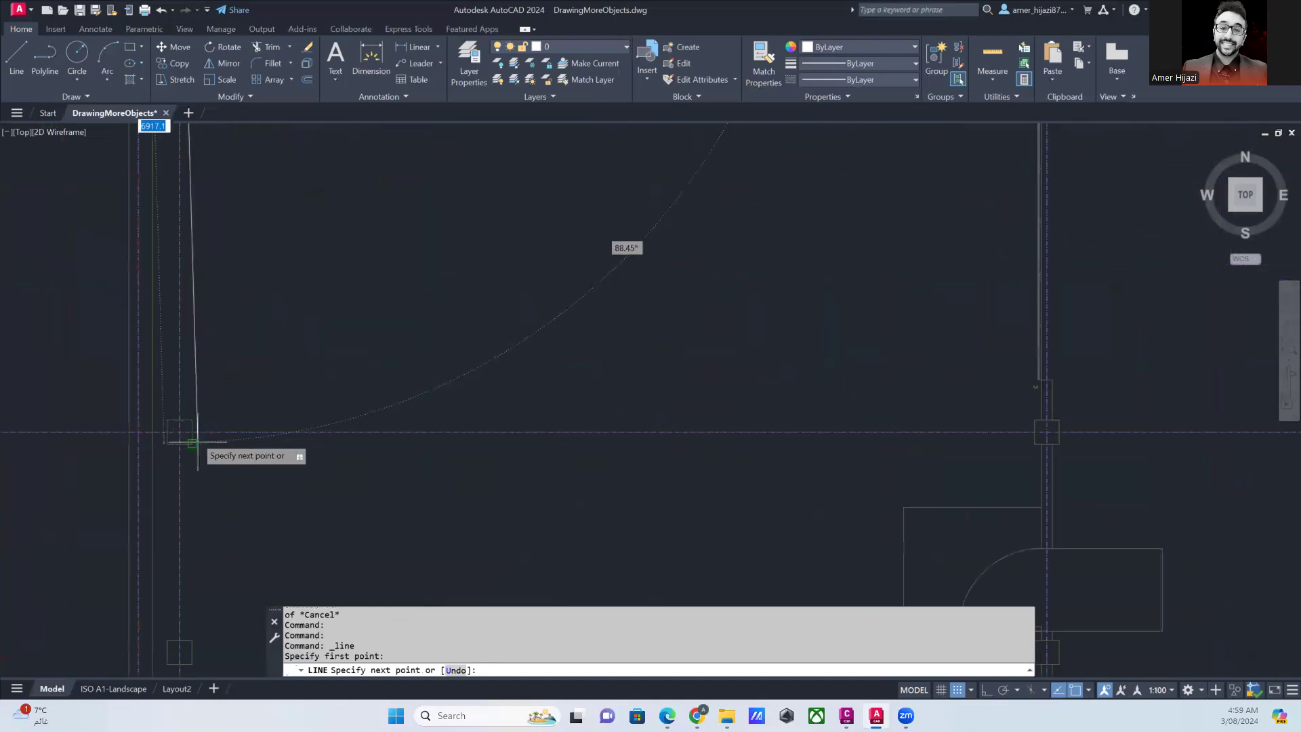
scroll(179, 431, down, 3)
key(Escape)
- Draw a horizontal polyline from the midpoint of the west column axis line between C and D, perpendicular to the shelf room's east wall
middle_drag(233, 372, 253, 505)
text(p)
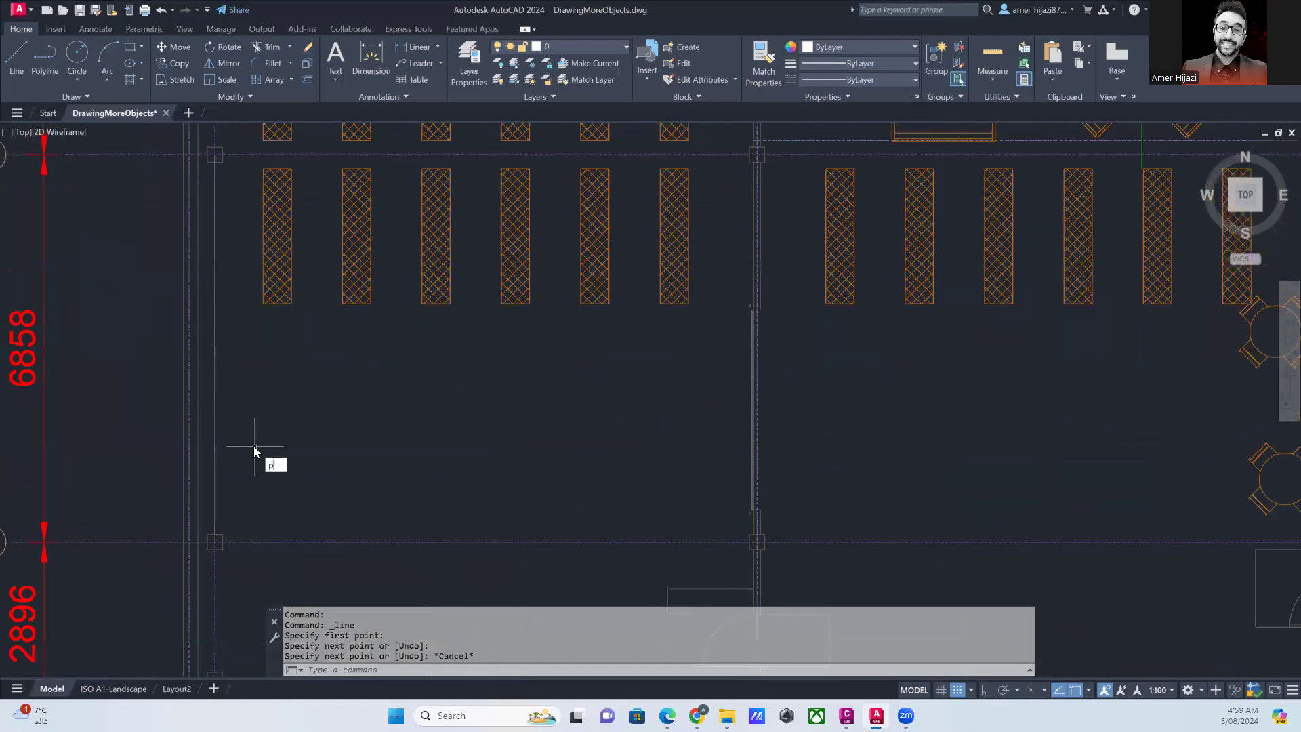
text(l)
key(Return)
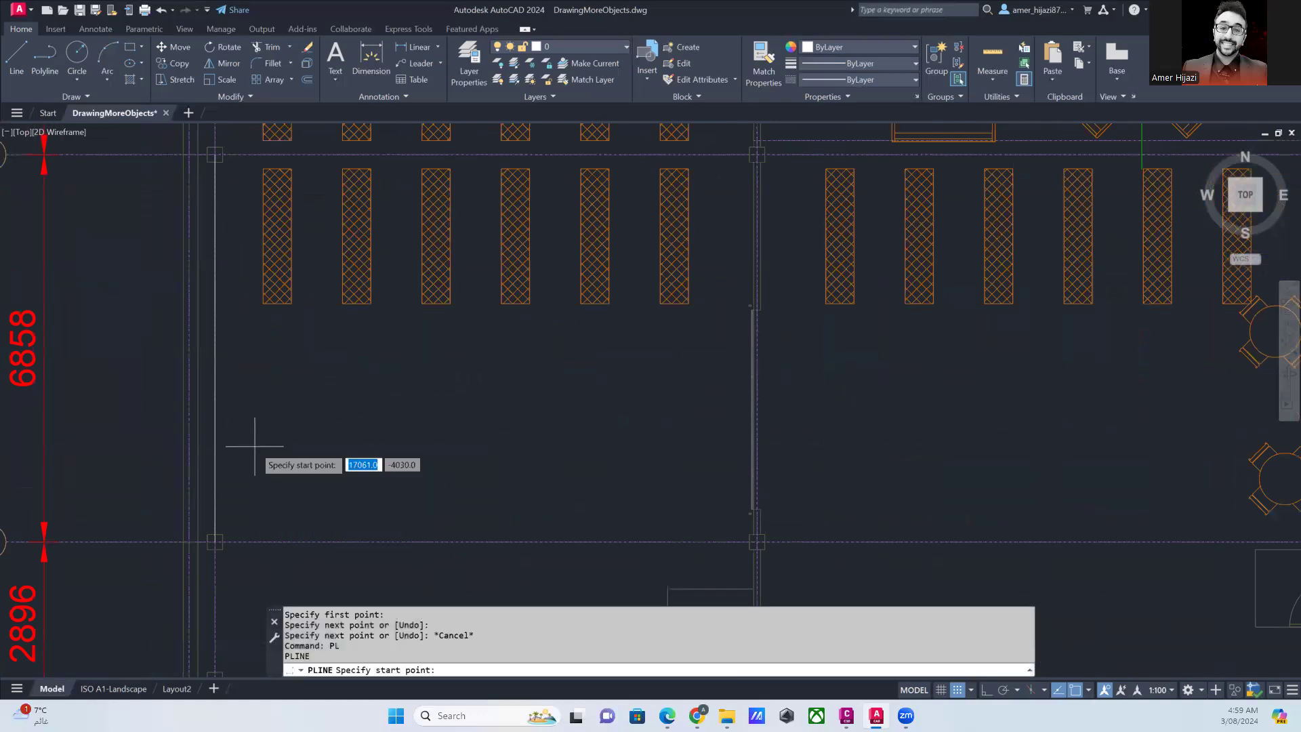
text(mid)
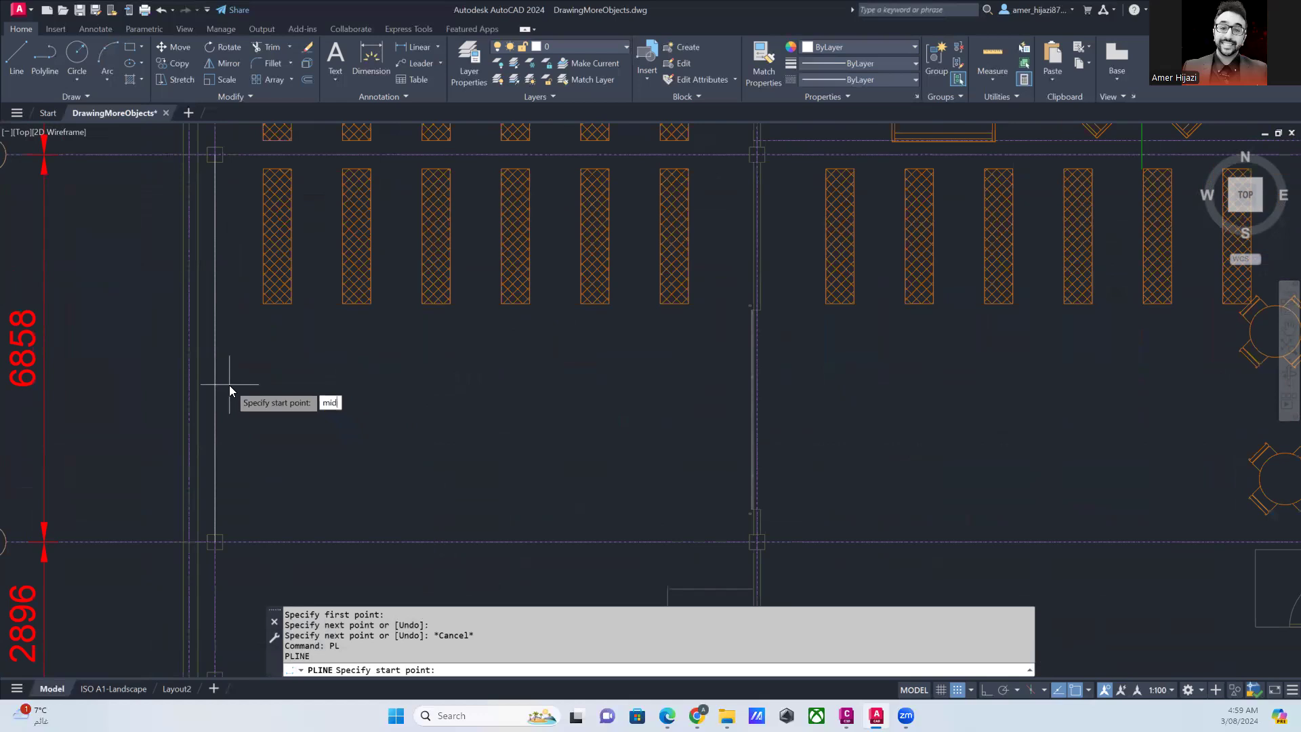
key(Return)
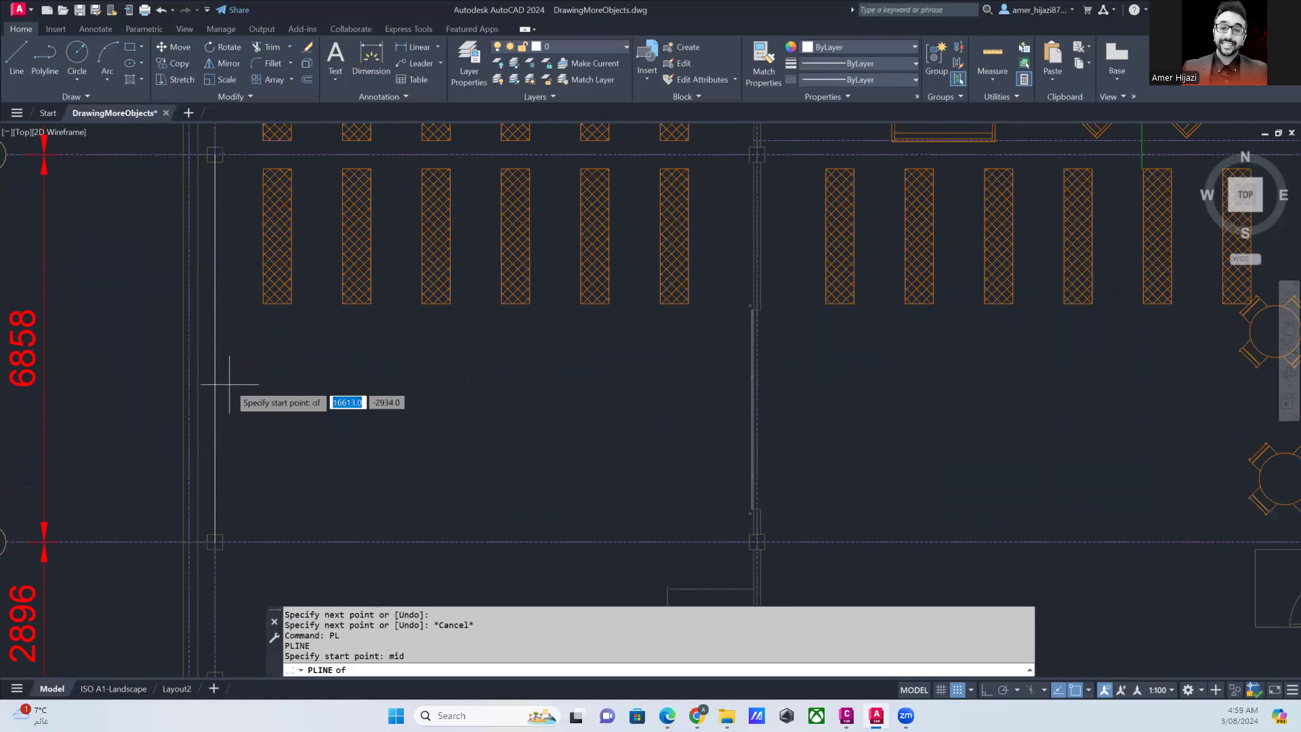
click(216, 348)
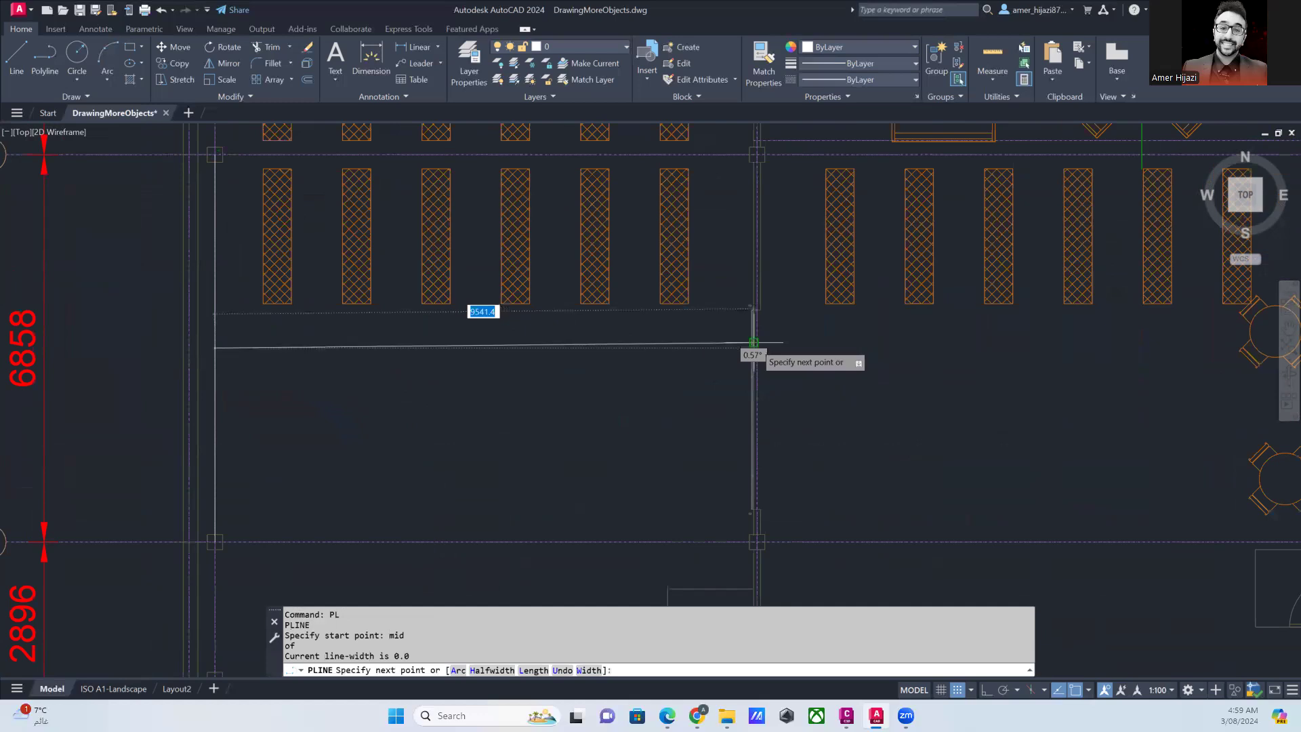
text(per)
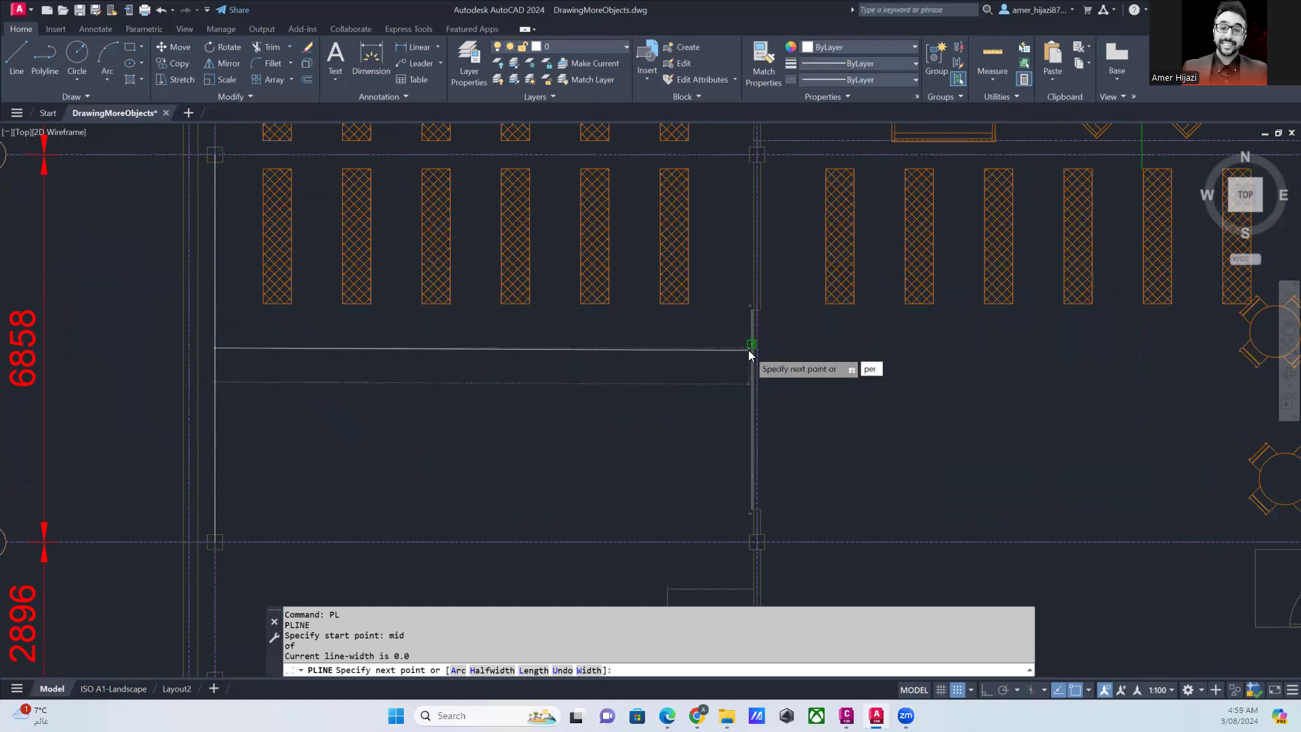
key(Return)
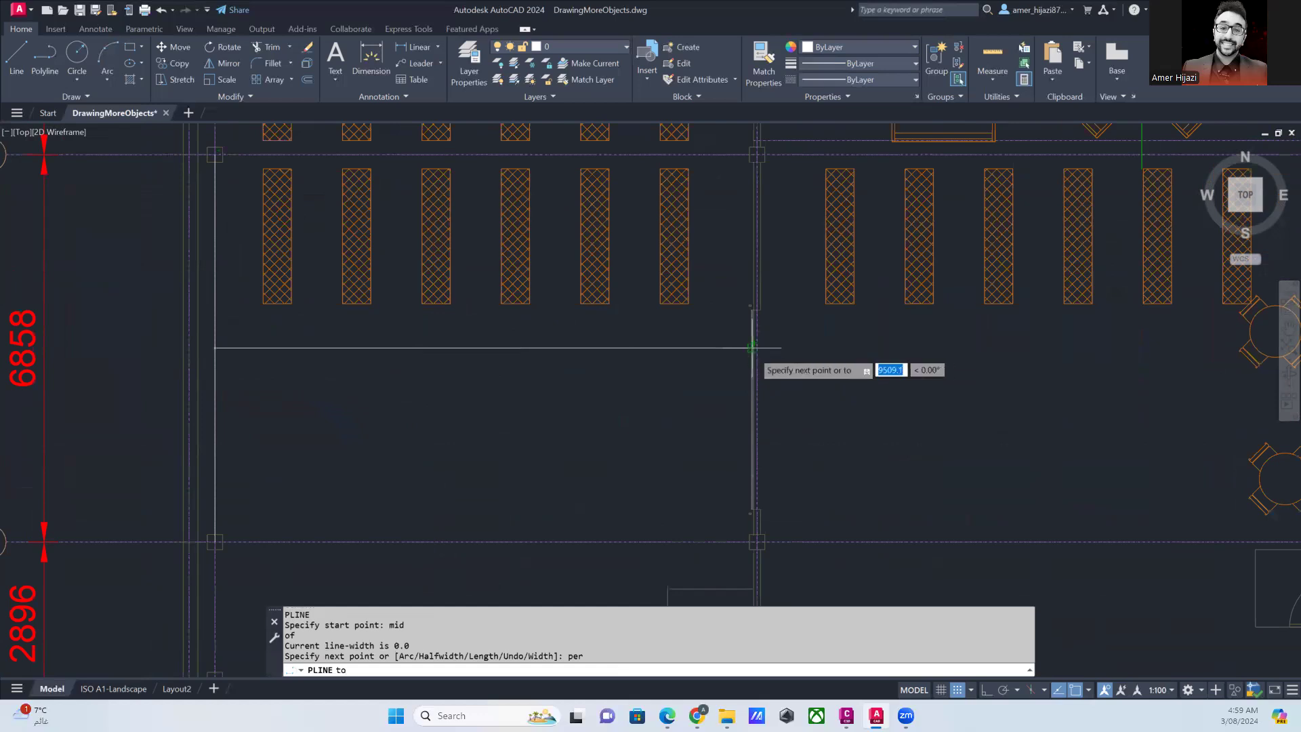
click(752, 348)
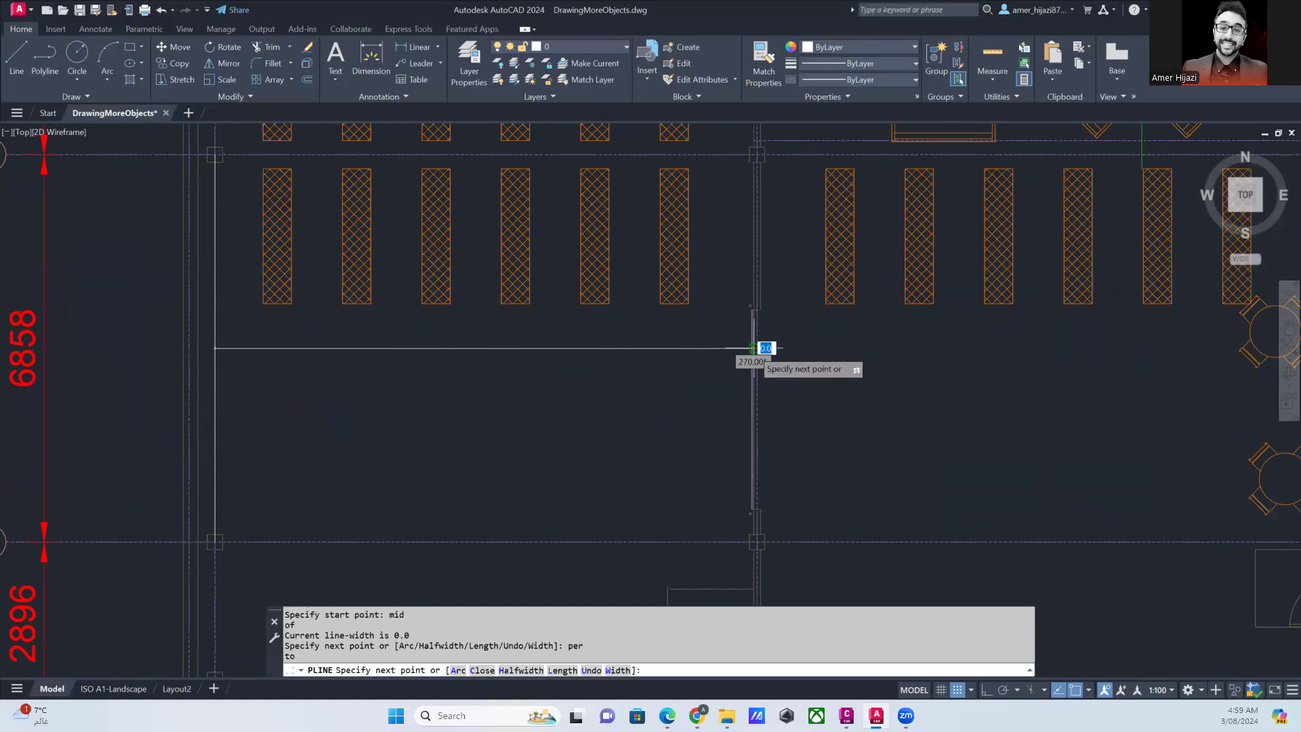
key(Escape)
- Mirror the shelf room's row of six hatched shelves just below grid line C across the horizontal midline, keeping the originals
middle_drag(511, 411, 505, 439)
scroll(480, 445, down, 2)
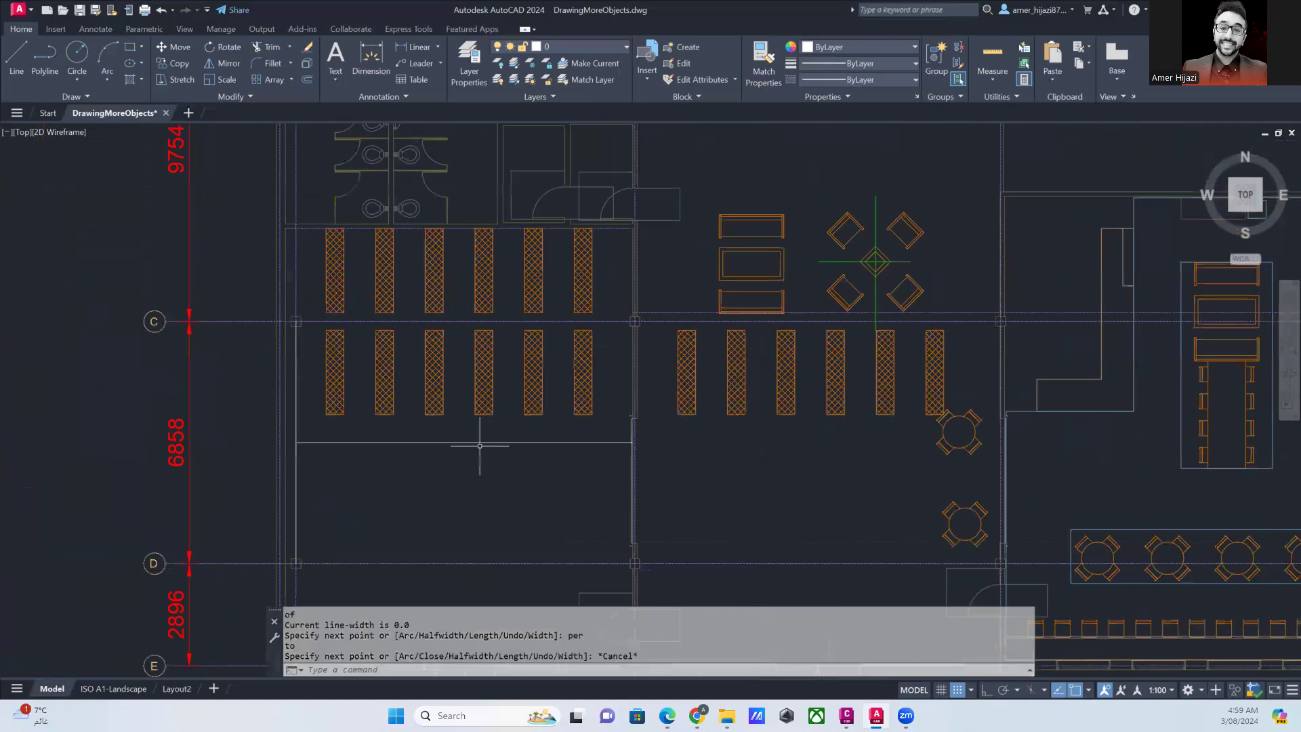
click(601, 424)
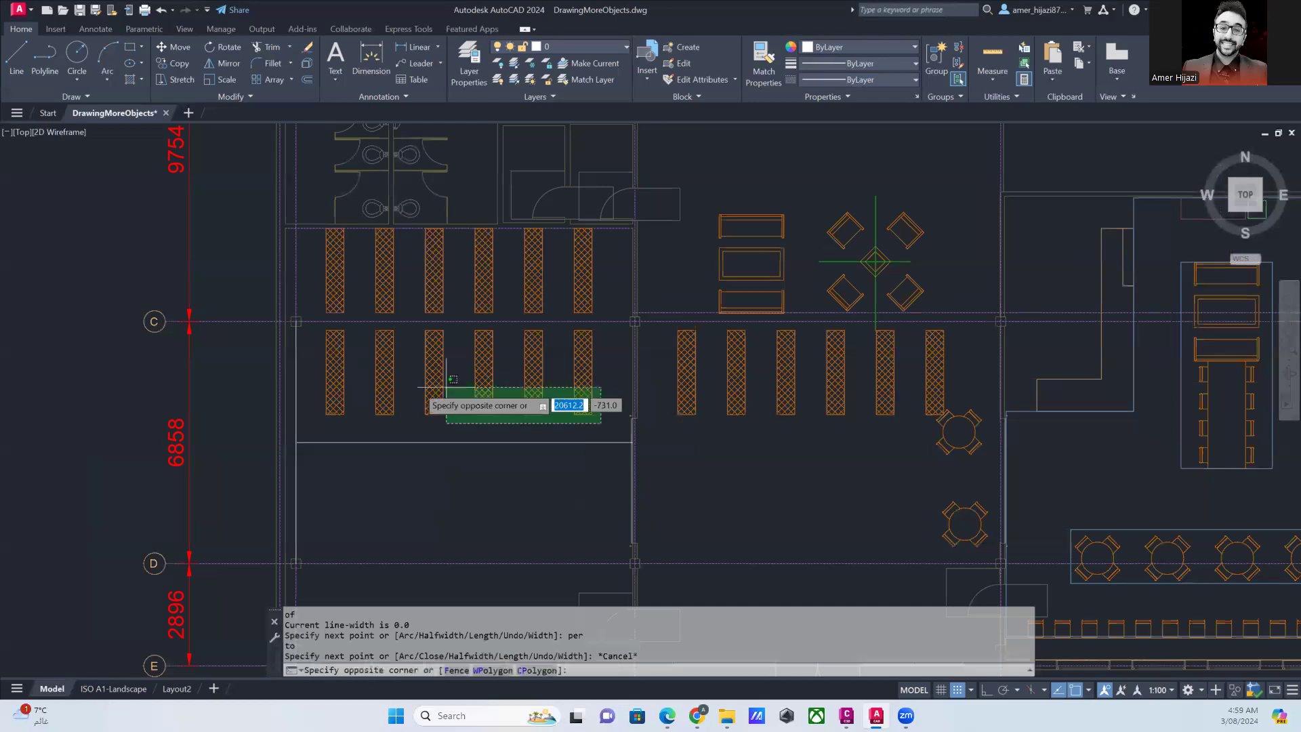
click(335, 367)
click(224, 63)
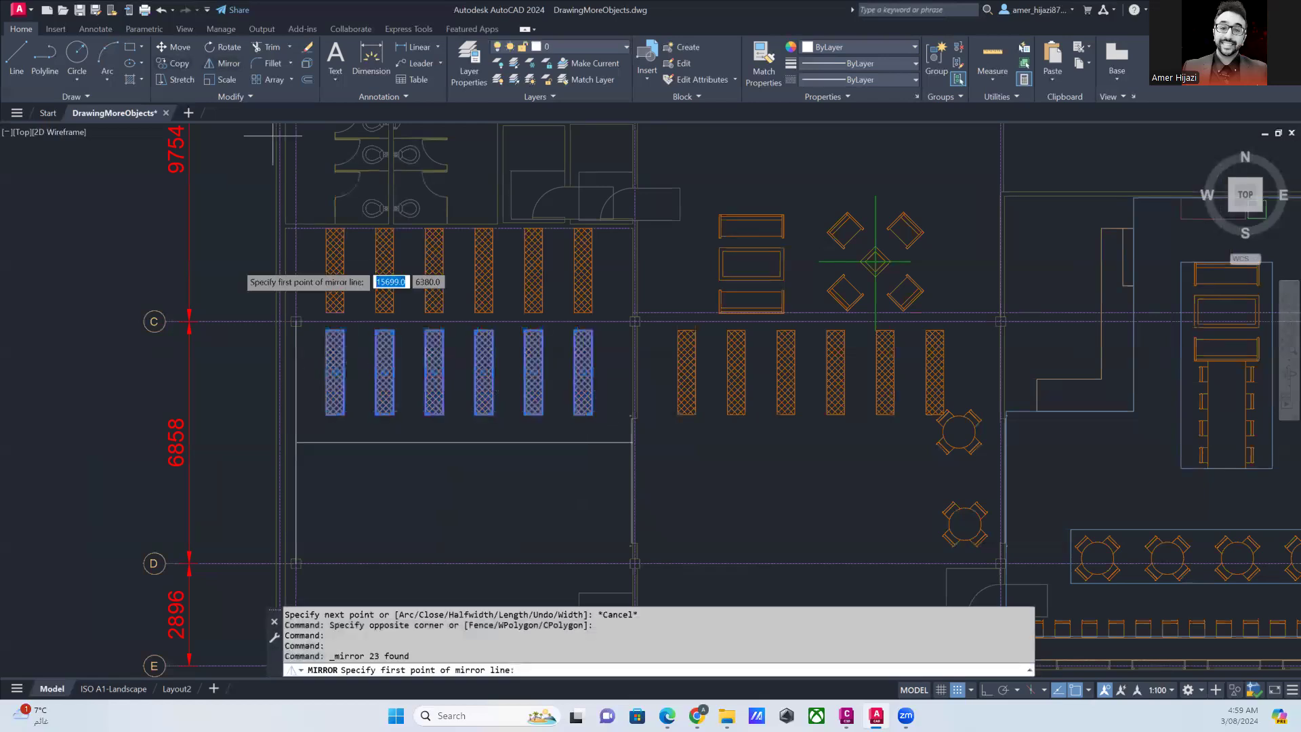
click(297, 443)
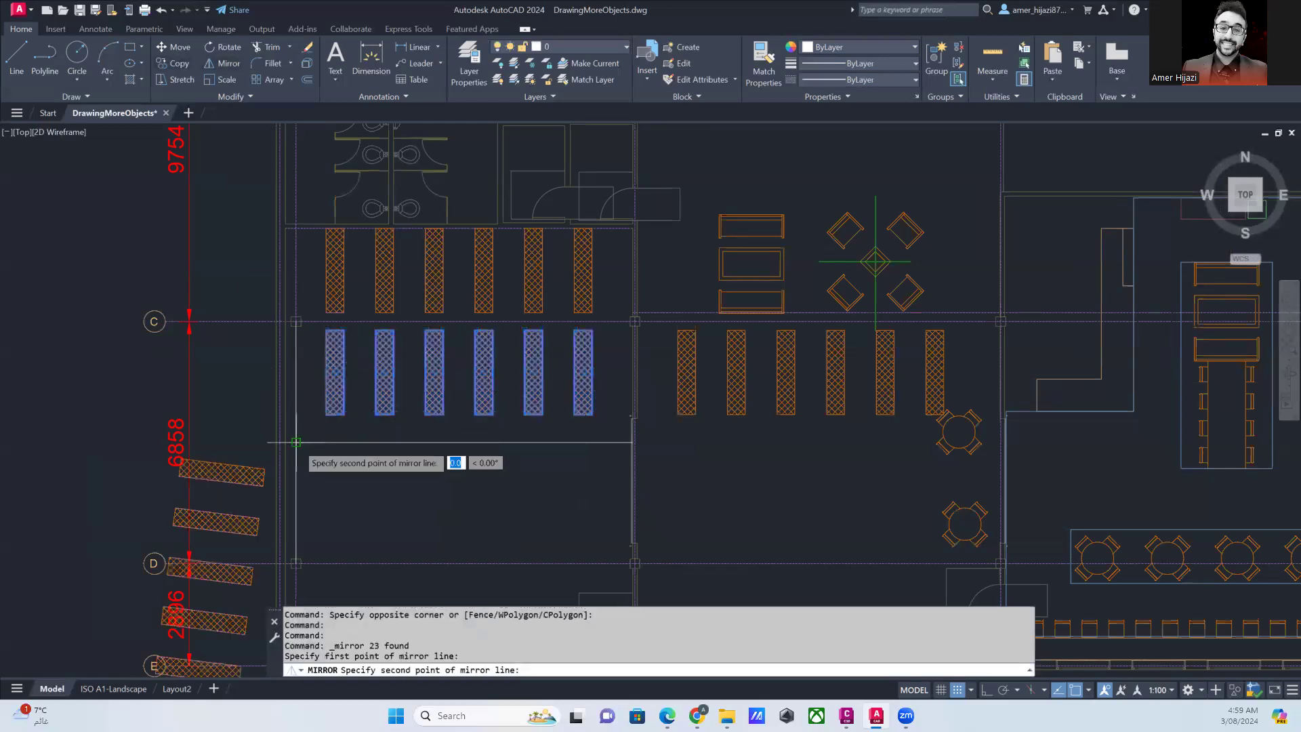
click(632, 443)
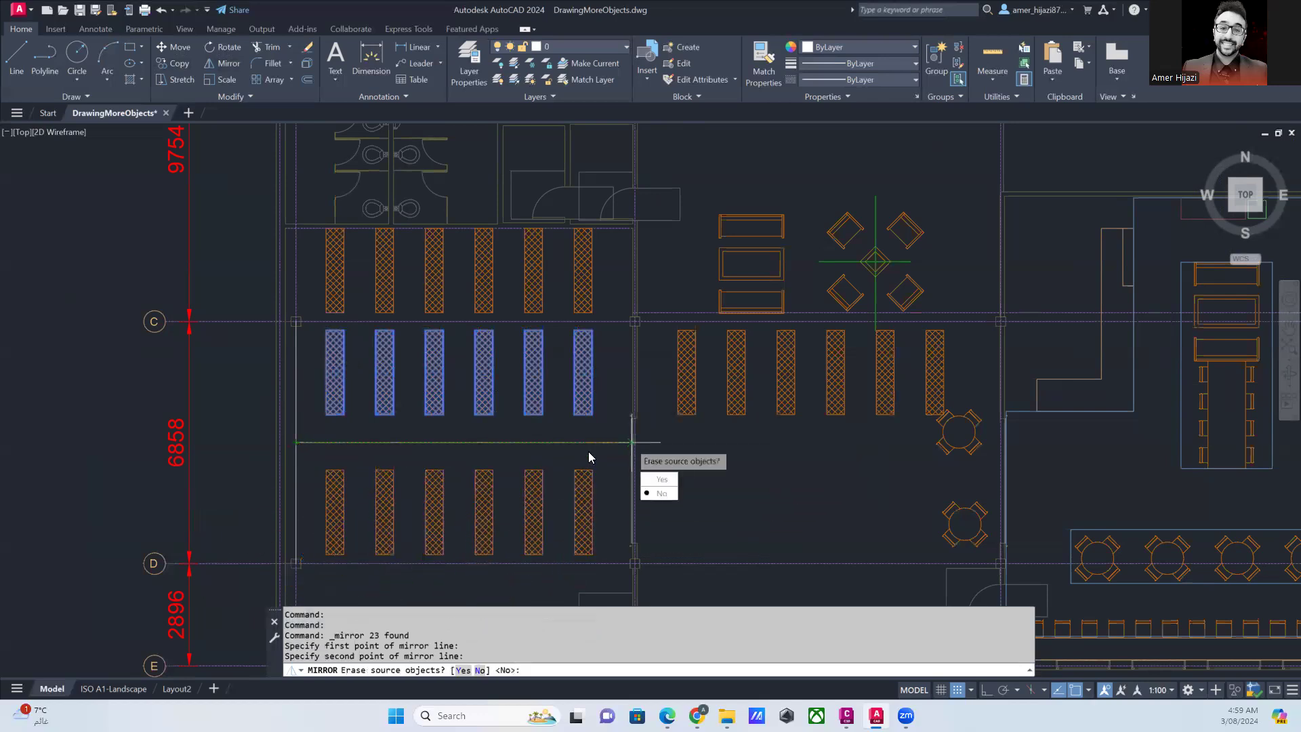
click(662, 493)
- Turn on Ortho and stretch the midline polyline's east end horizontally past the adjacent room's east wall
scroll(472, 451, down, 2)
scroll(473, 451, up, 2)
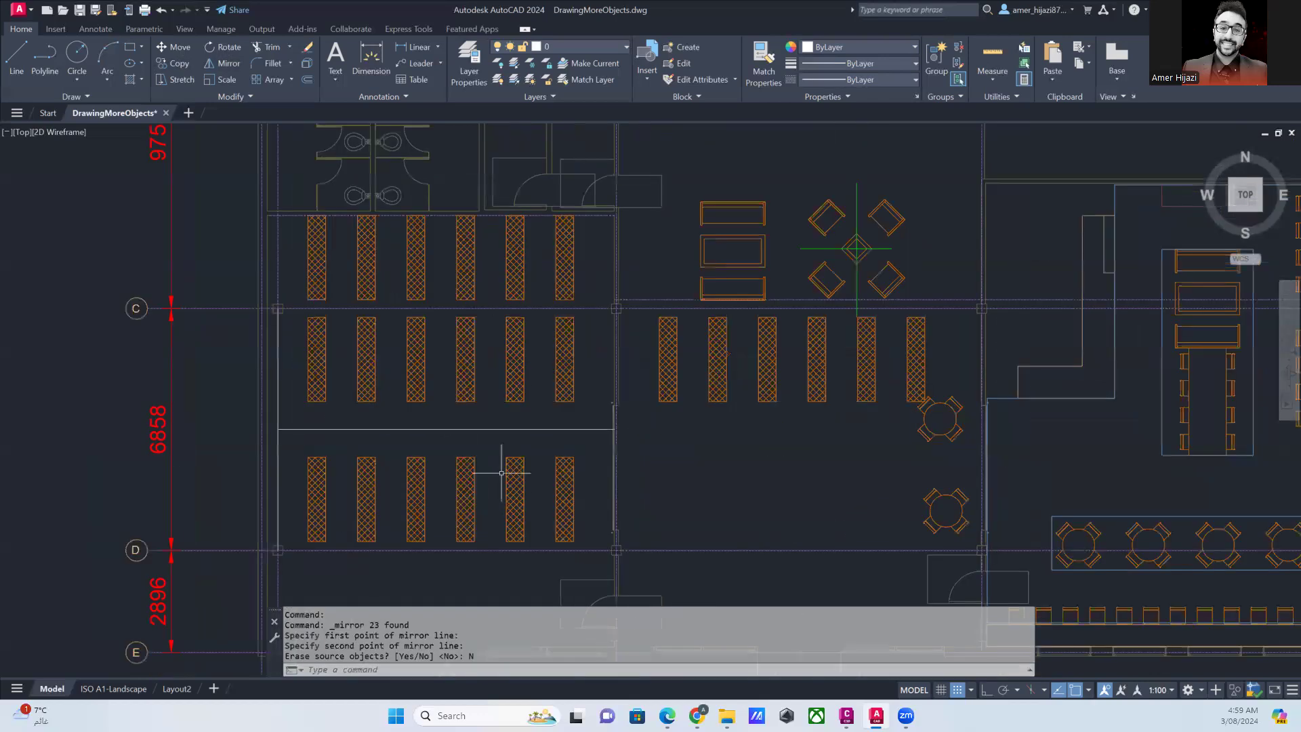
click(641, 393)
click(511, 458)
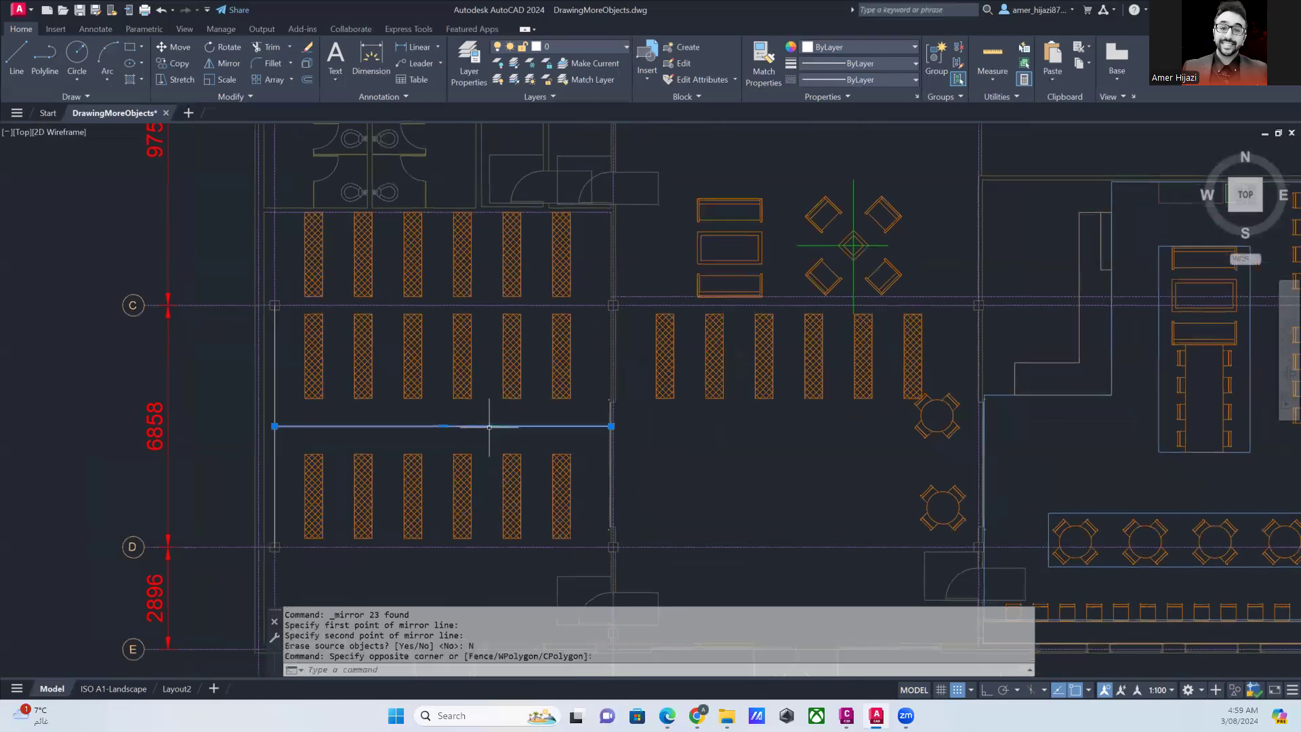
click(988, 691)
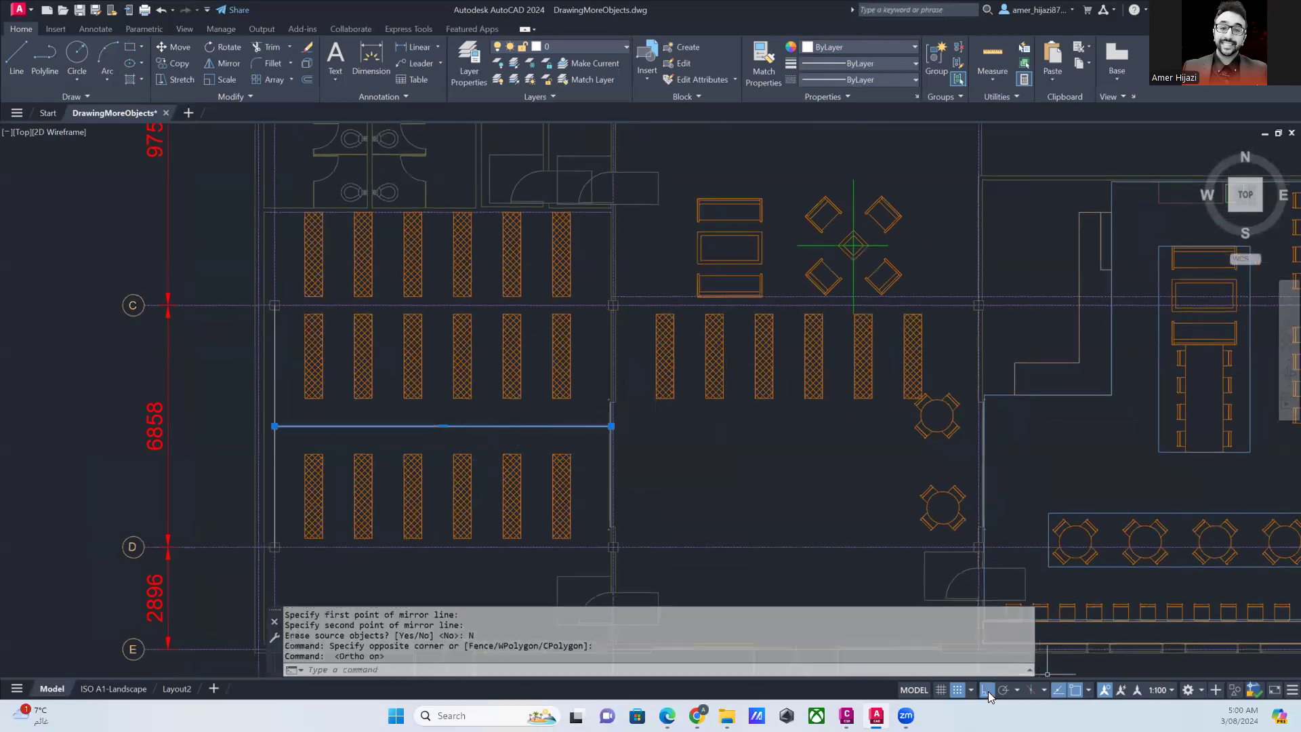
key(Escape)
click(611, 426)
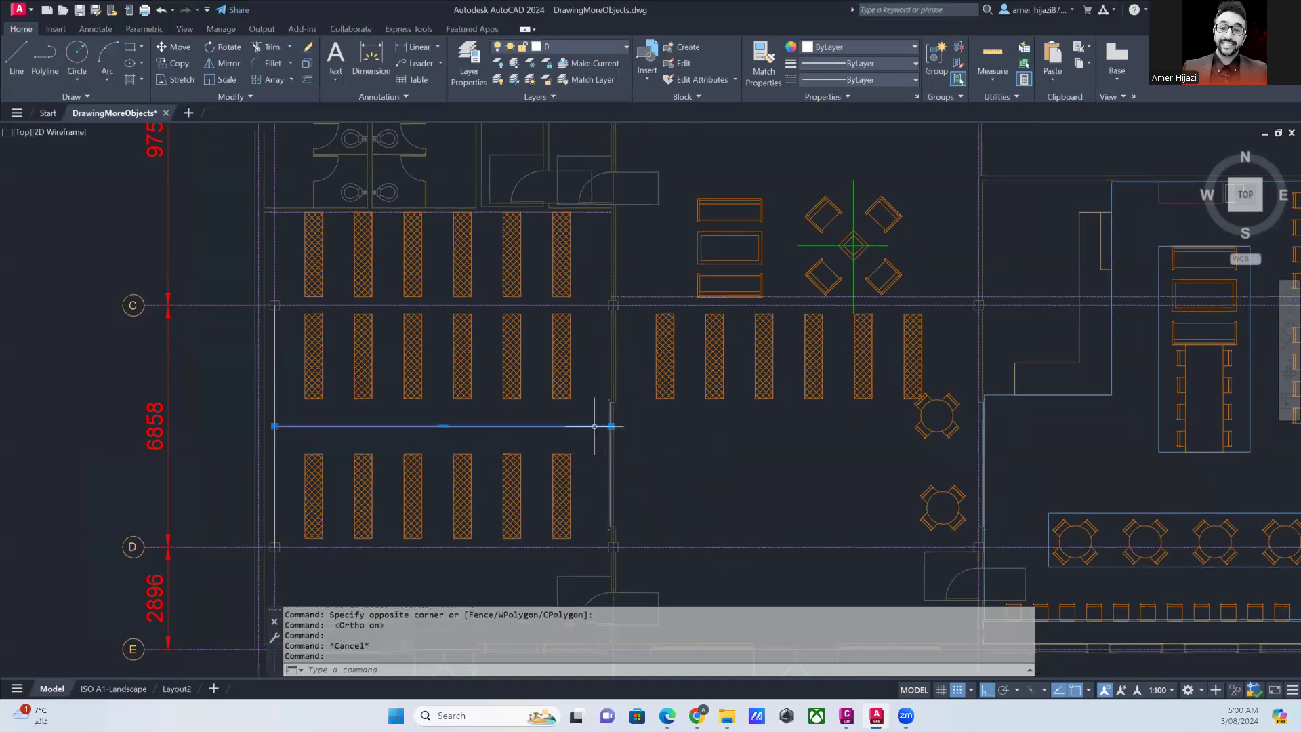
click(611, 425)
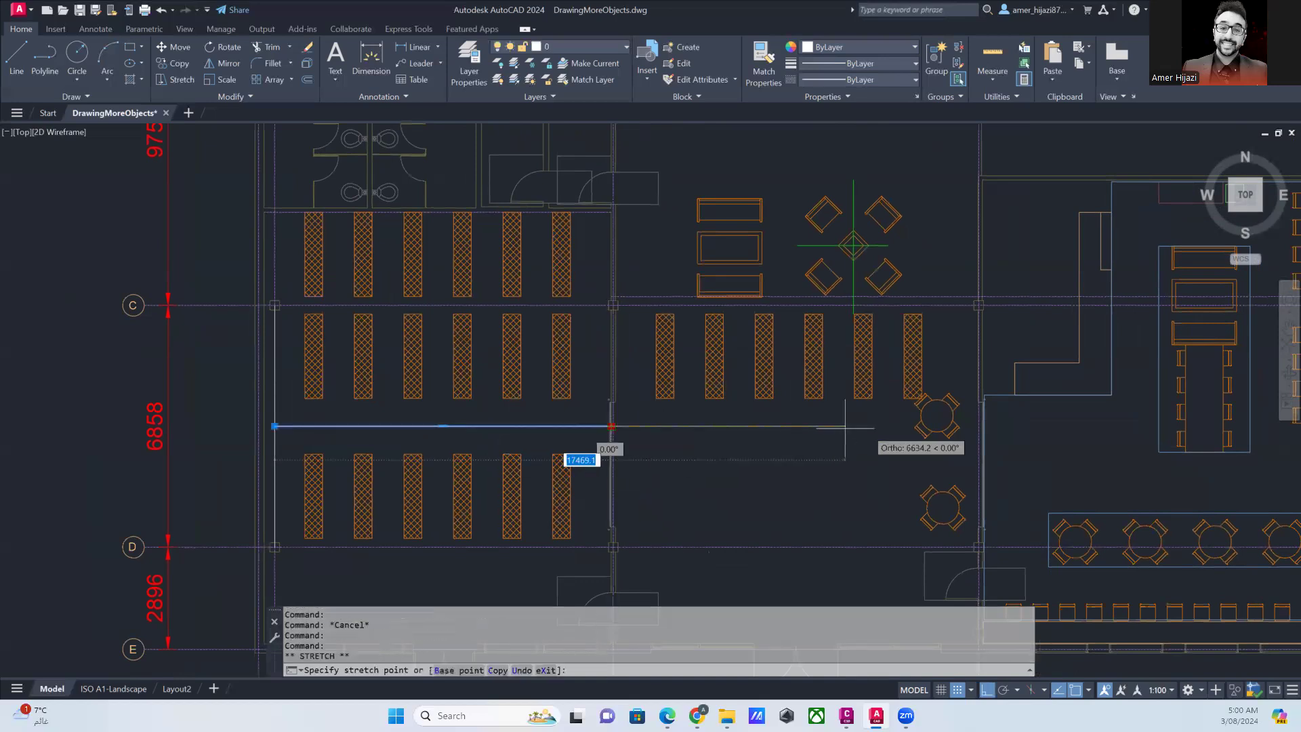
click(1040, 430)
key(Escape)
- Mirror the adjacent room's row of six hatched shelves across the extended midline, keeping the originals
middle_drag(799, 447, 710, 468)
click(869, 386)
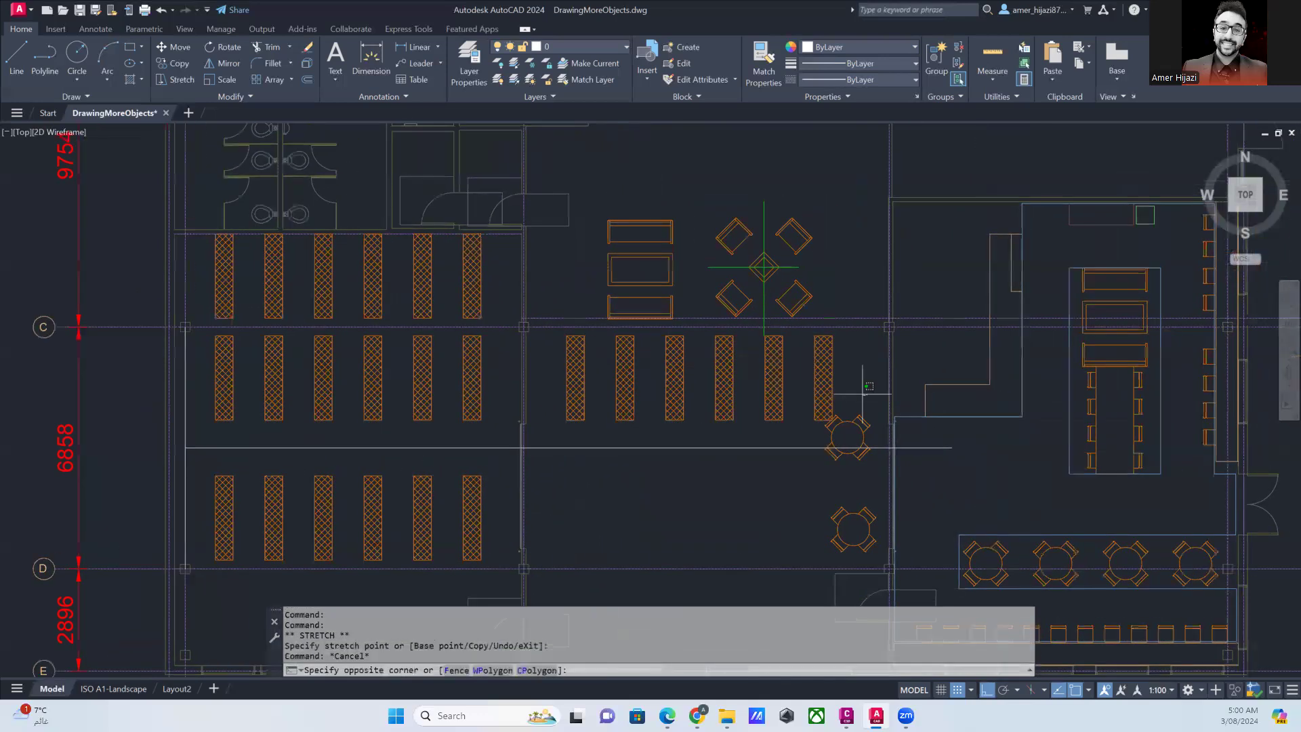
click(553, 407)
click(223, 63)
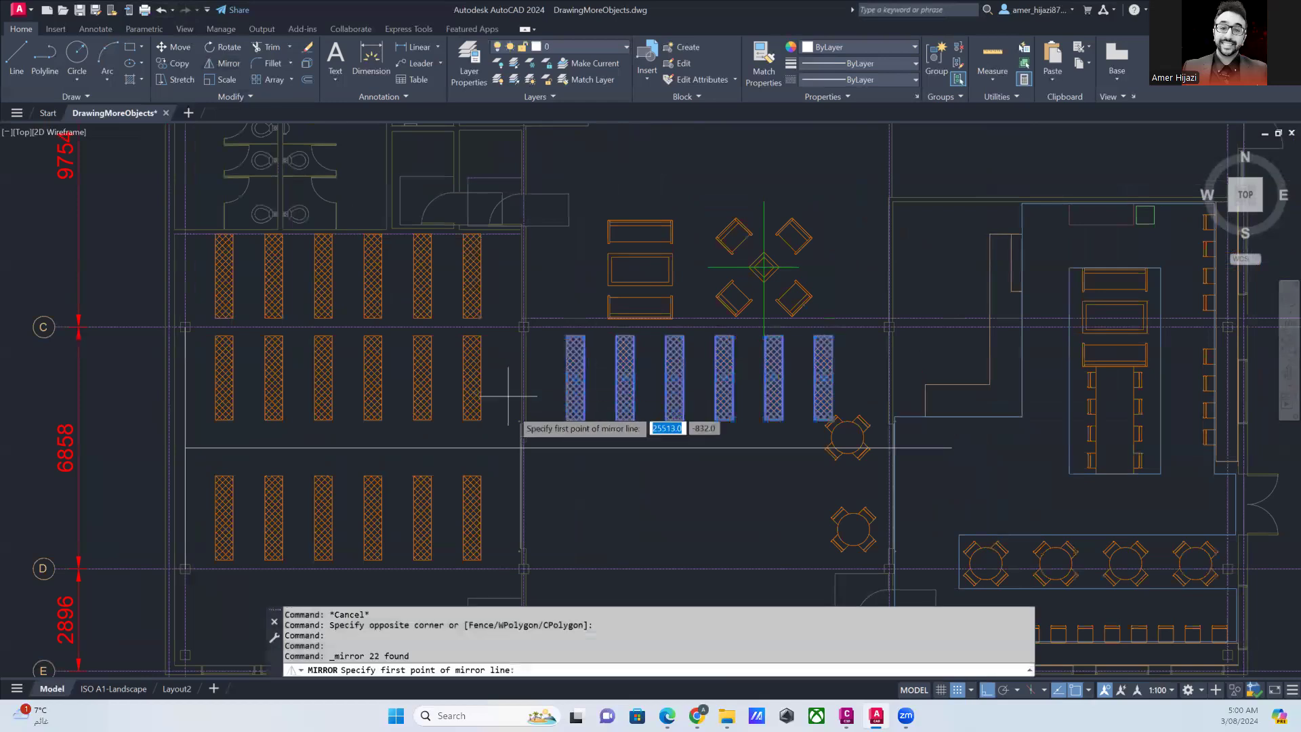
click(523, 447)
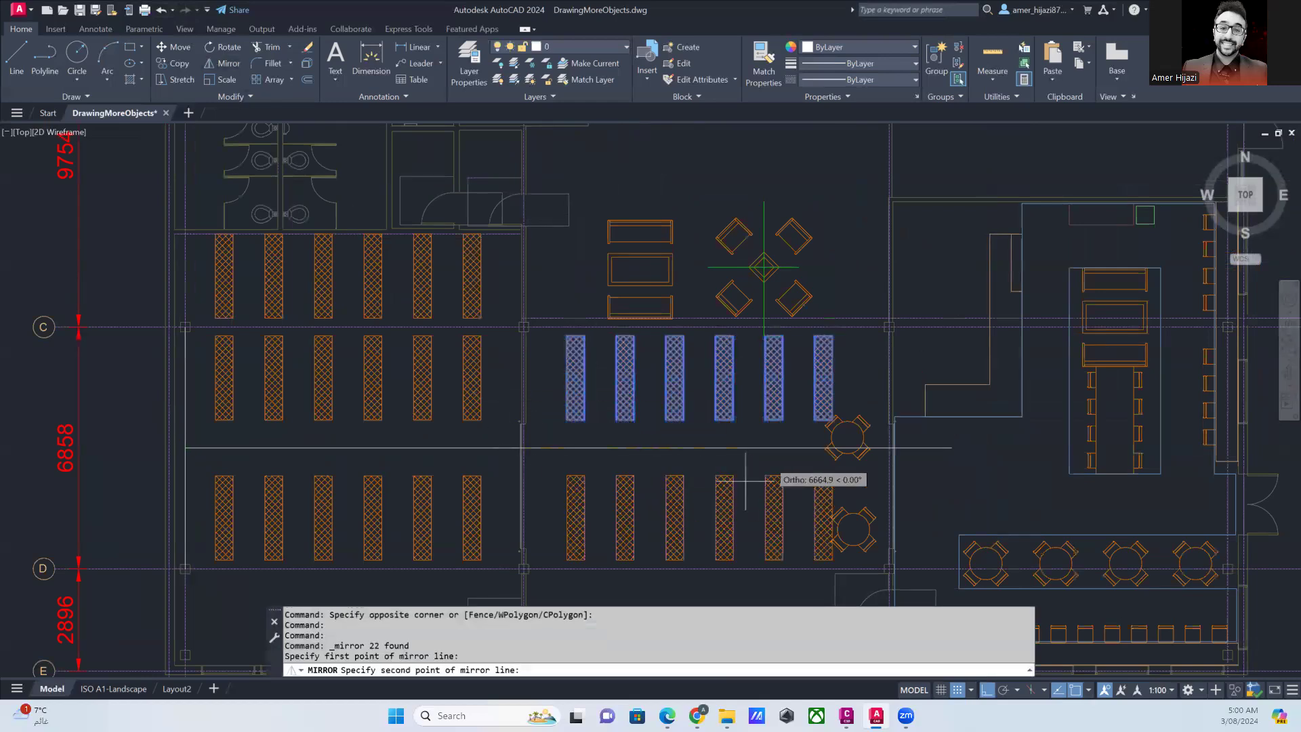
click(946, 448)
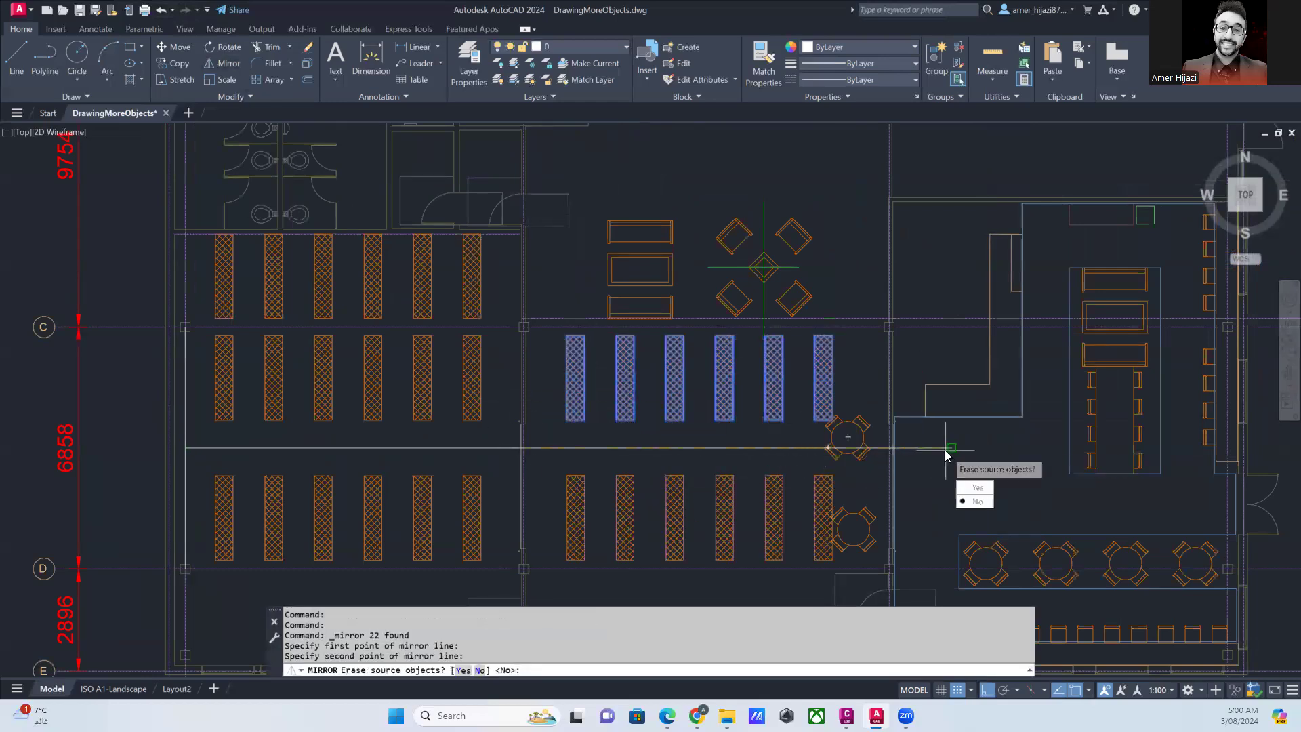
click(978, 501)
key(Escape)
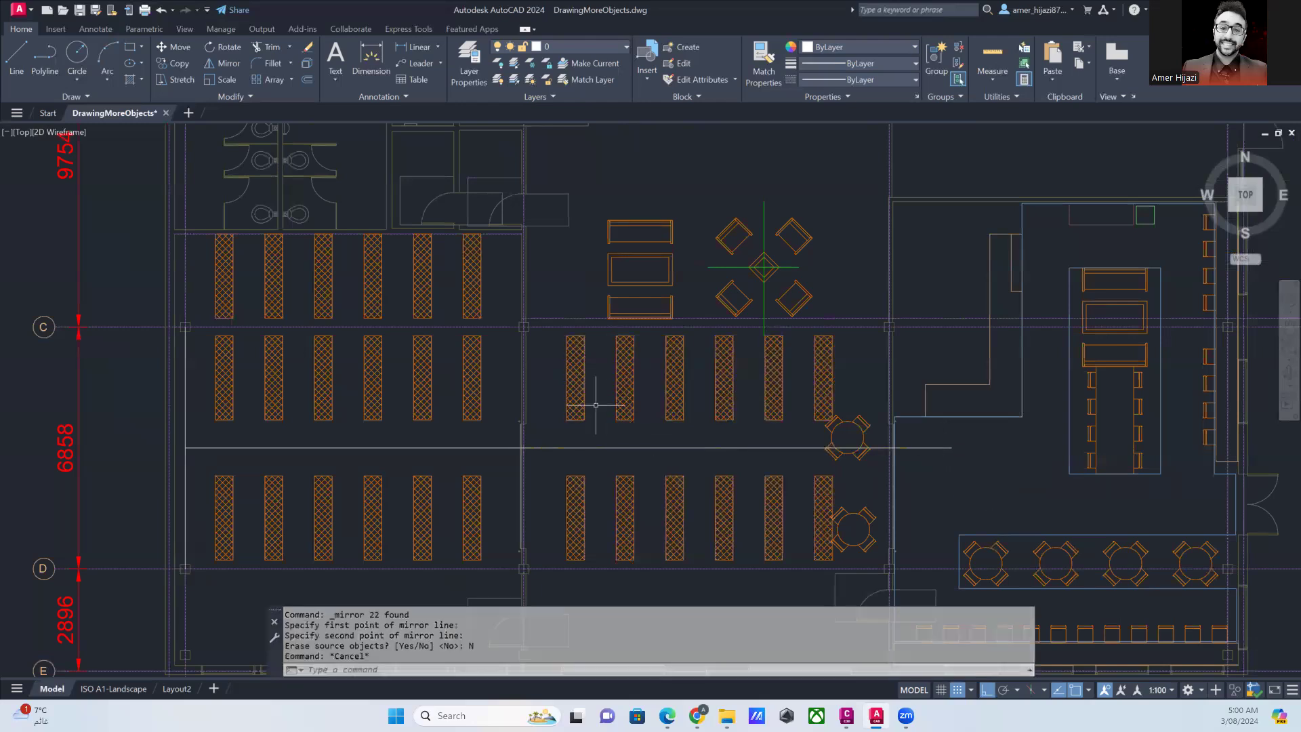
- Review the mirrored shelf rows and inspect the layer and hatch properties of several shelf hatches
scroll(598, 416, down, 2)
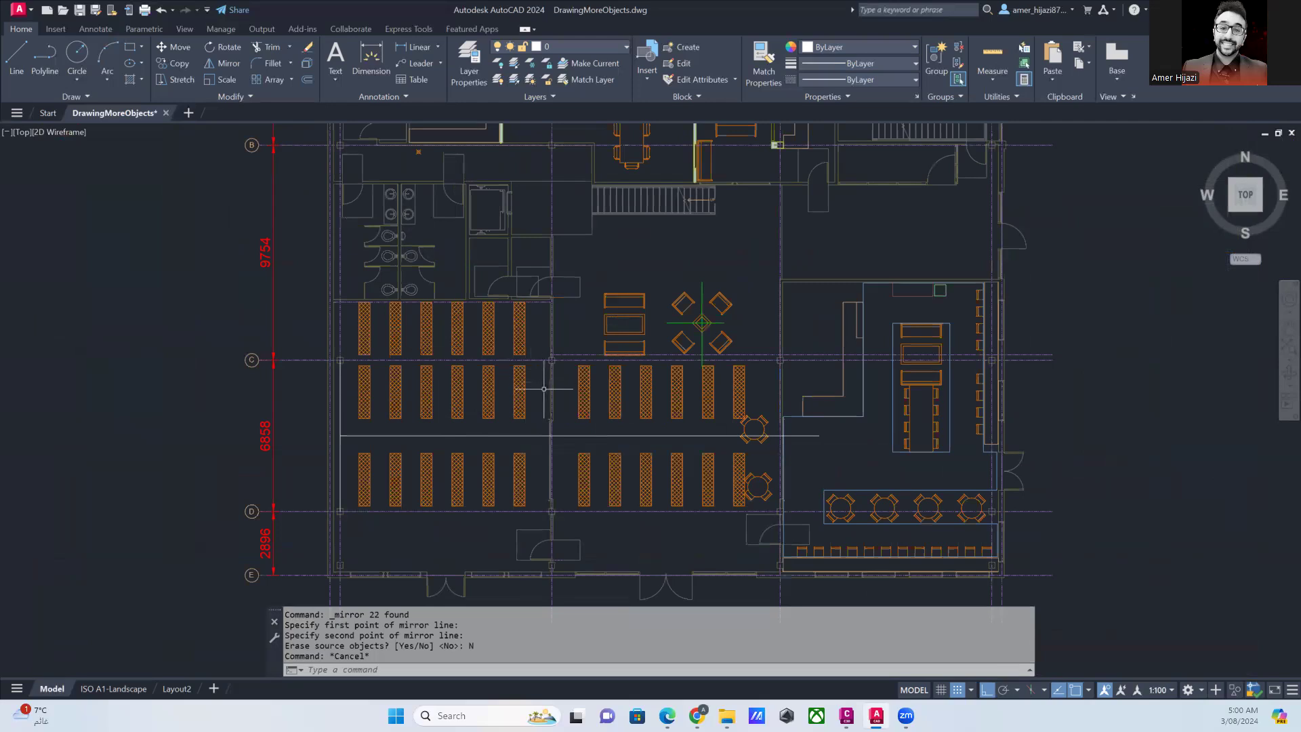
scroll(540, 390, up, 1)
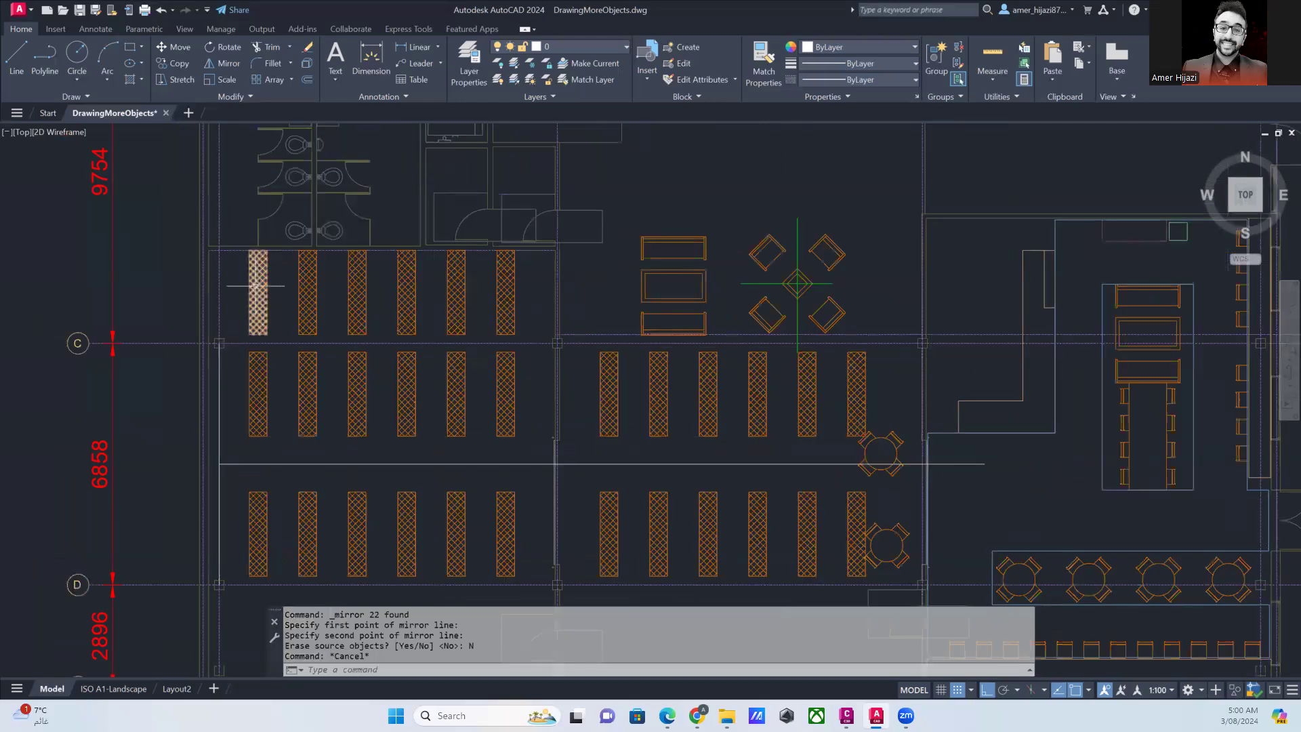
scroll(258, 288, down, 1)
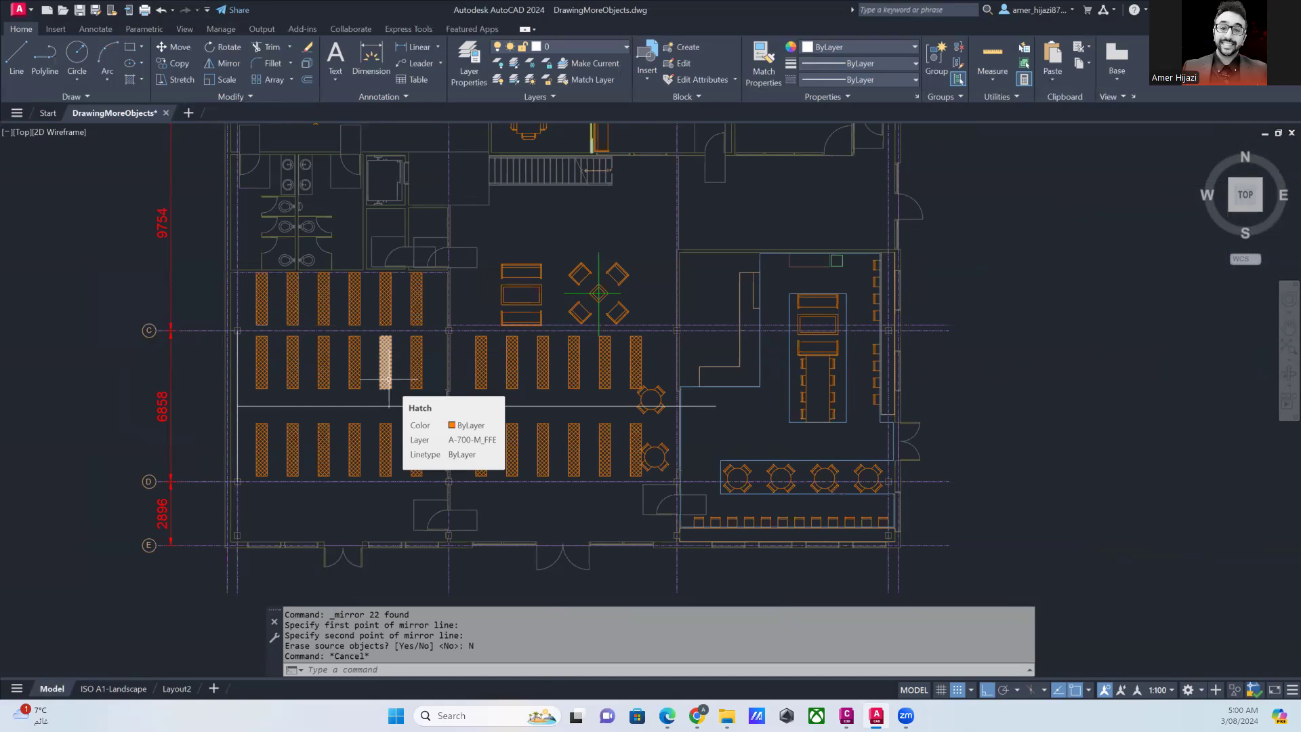
scroll(389, 284, up, 2)
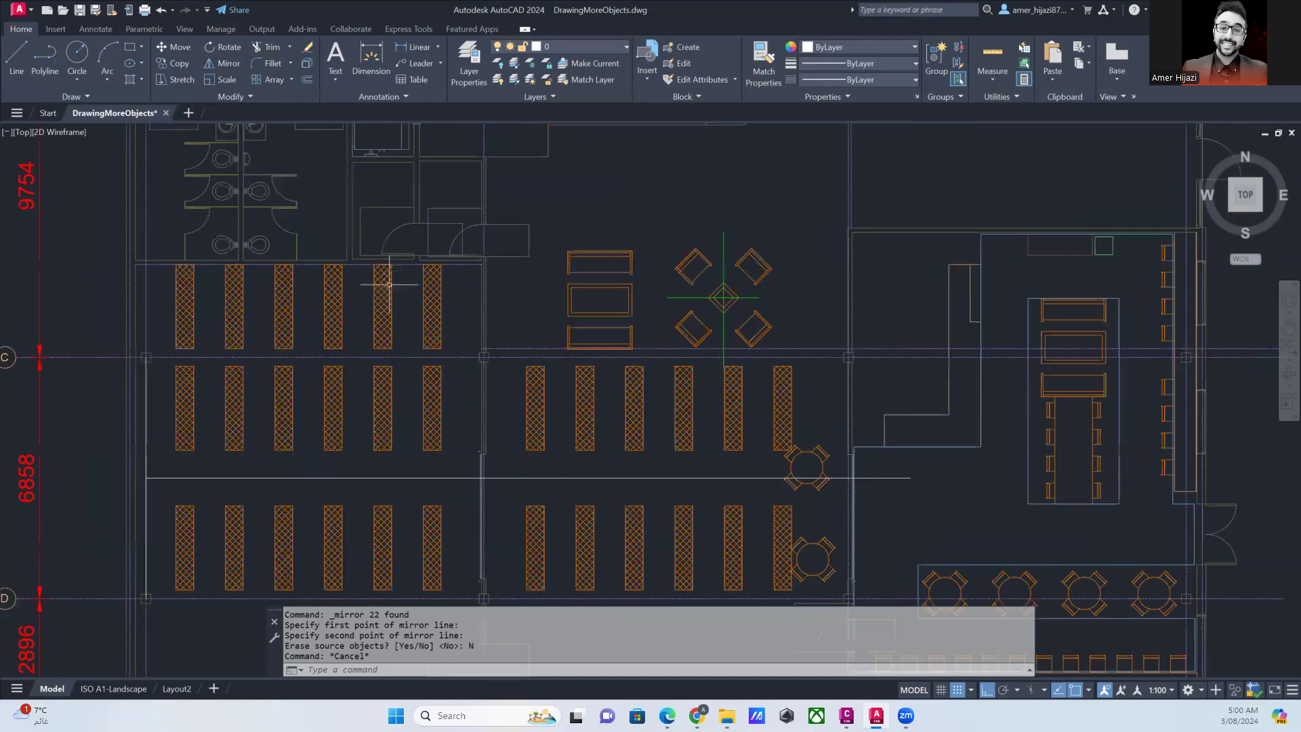
scroll(390, 284, up, 1)
click(389, 288)
scroll(385, 295, down, 1)
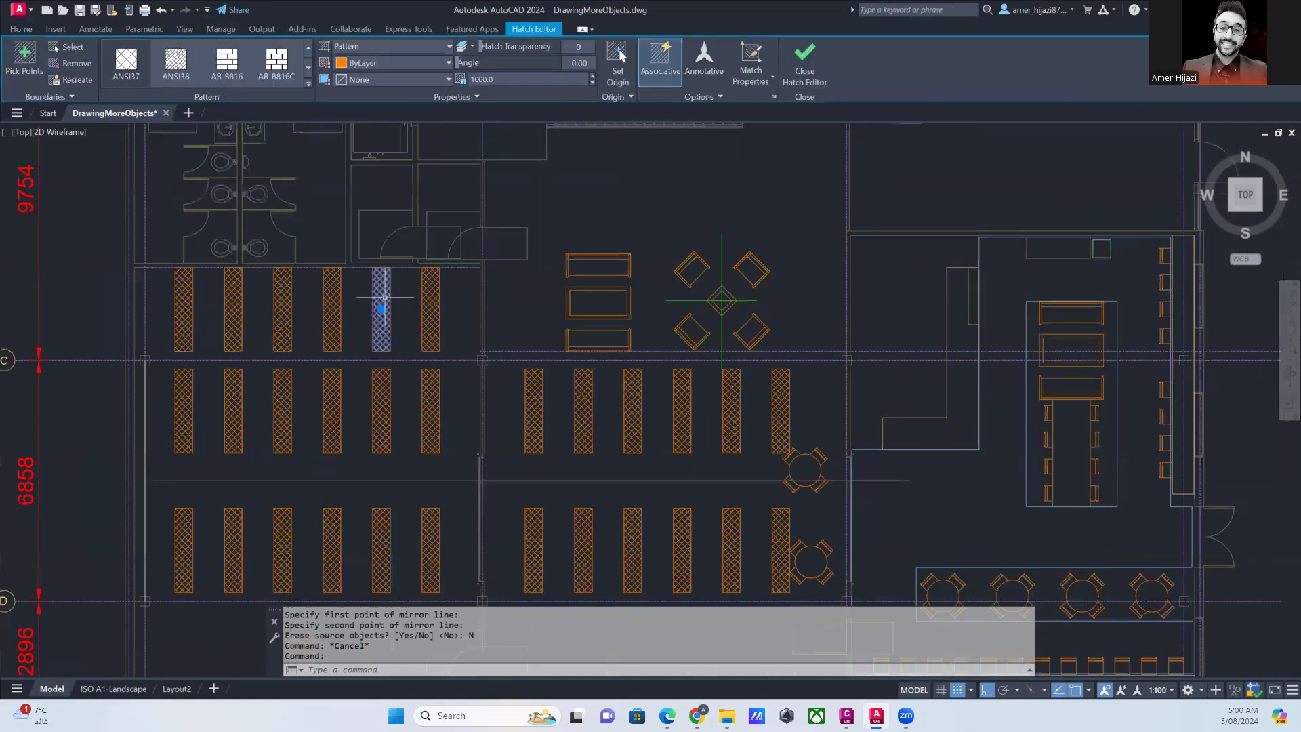
click(330, 427)
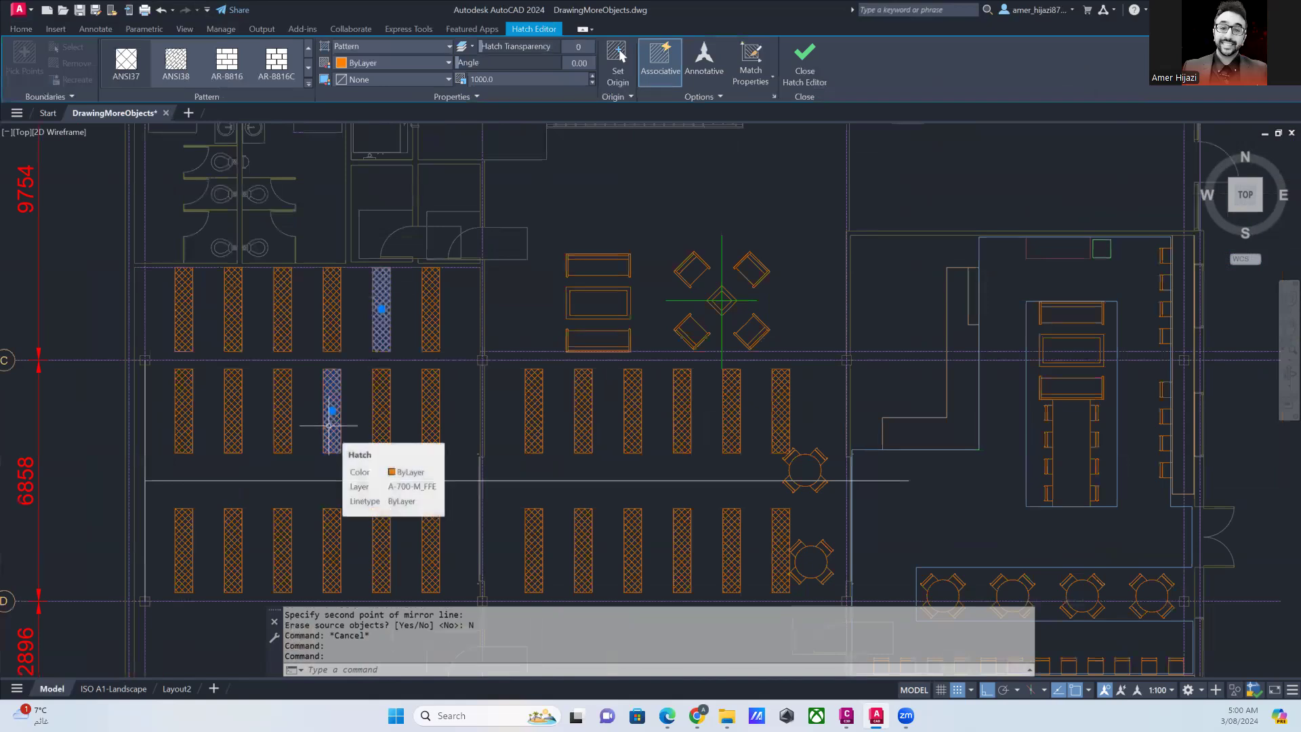
click(282, 425)
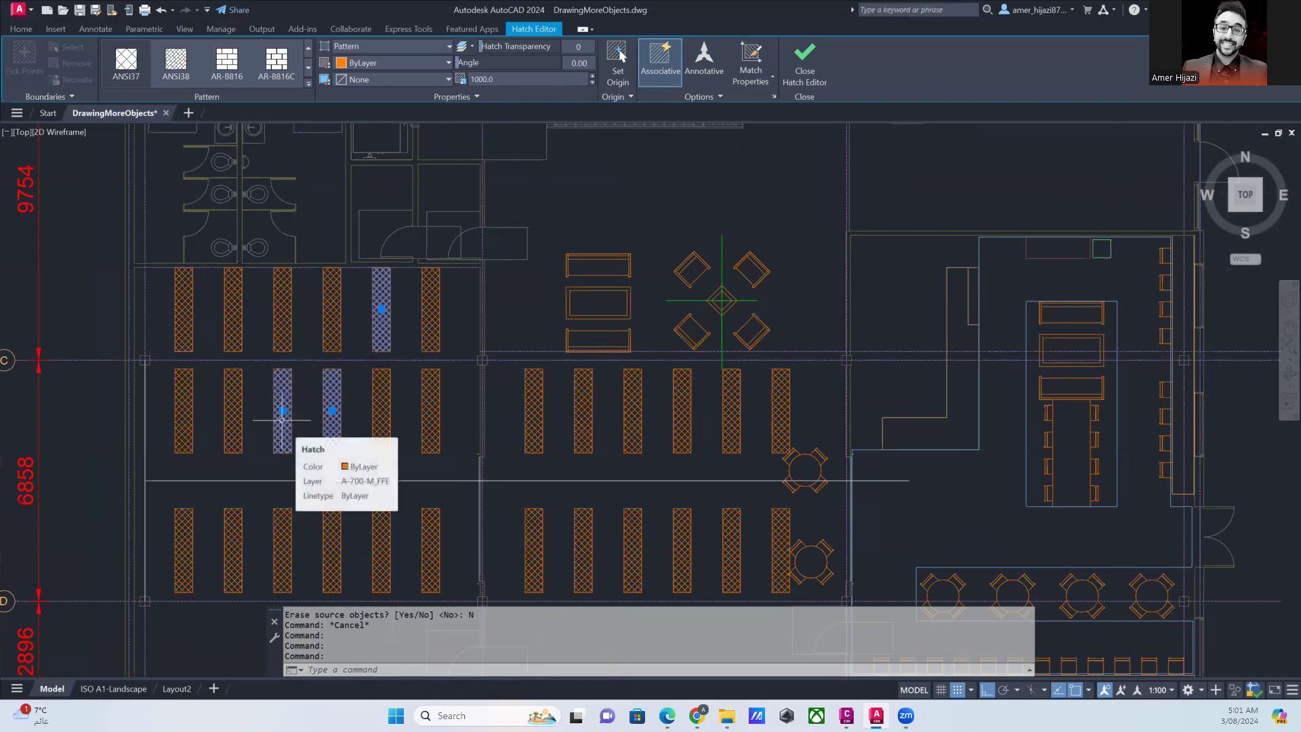
key(Escape)
- View the drawing's layer list and check the layer of a shelf outline in the row below grid line C
text(LA)
key(Return)
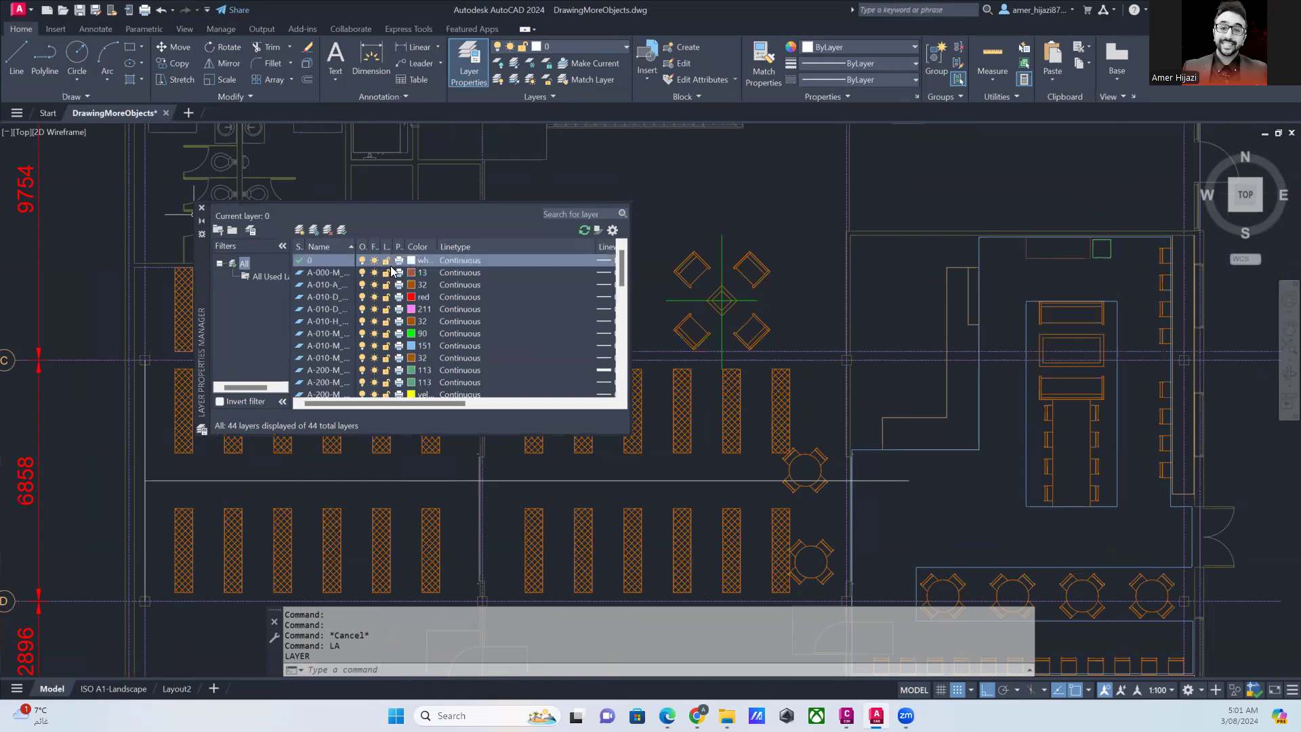
click(201, 208)
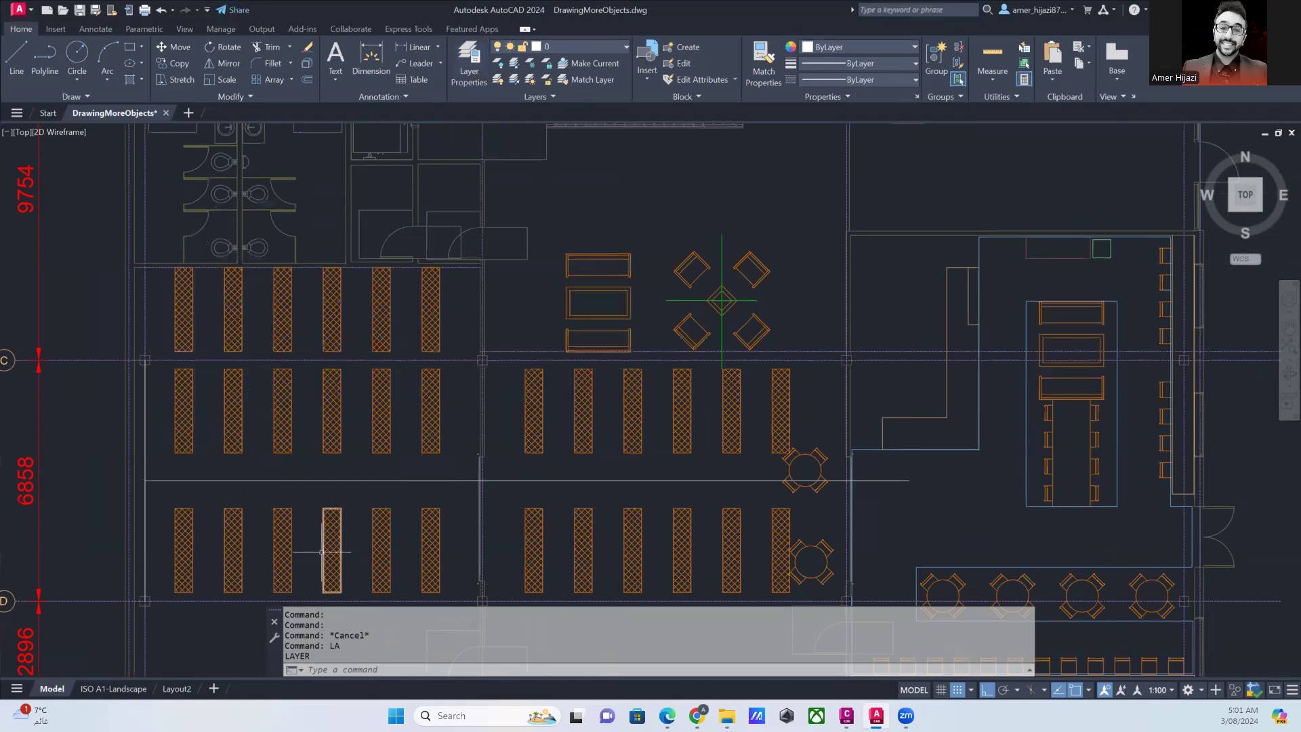
click(291, 444)
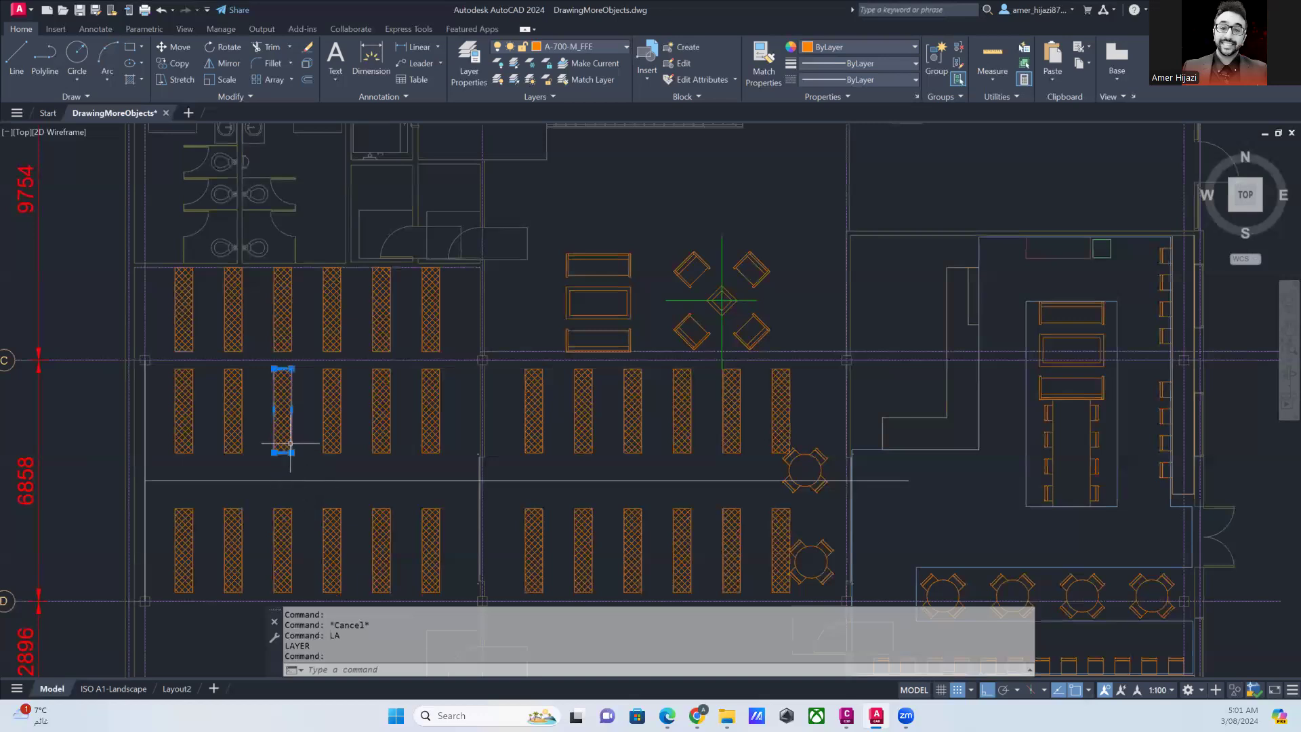
key(Escape)
click(279, 480)
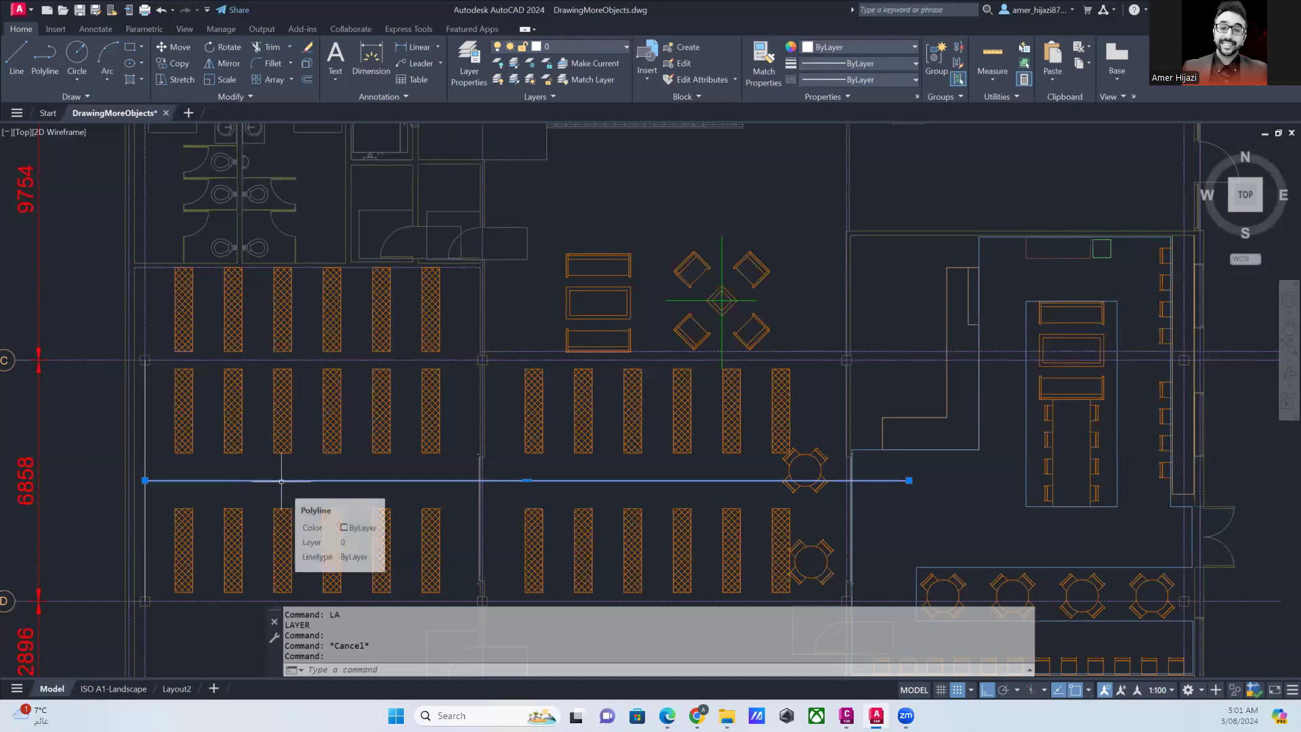
click(549, 69)
key(Escape)
- Lock layer 0 by picking the midline polyline with the Layer Lock tool, and try to erase the polyline
click(518, 479)
click(518, 479)
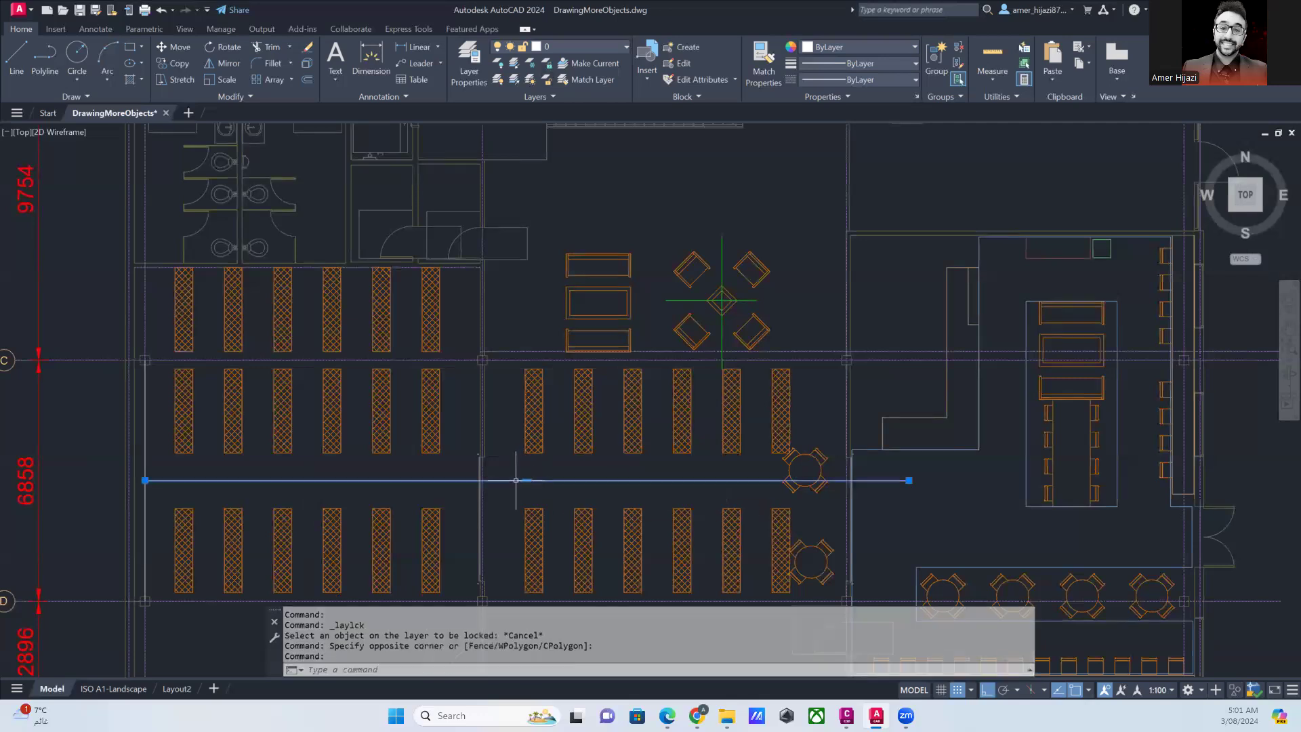
click(545, 65)
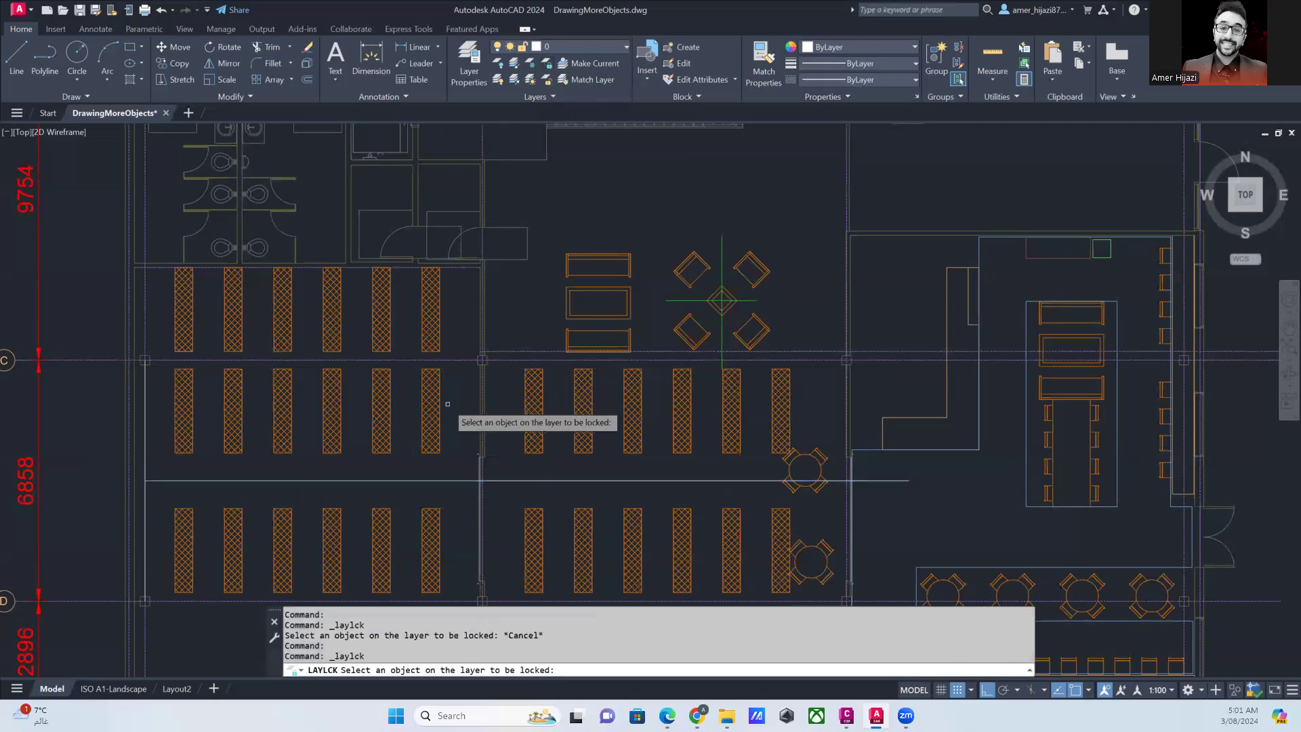
click(436, 482)
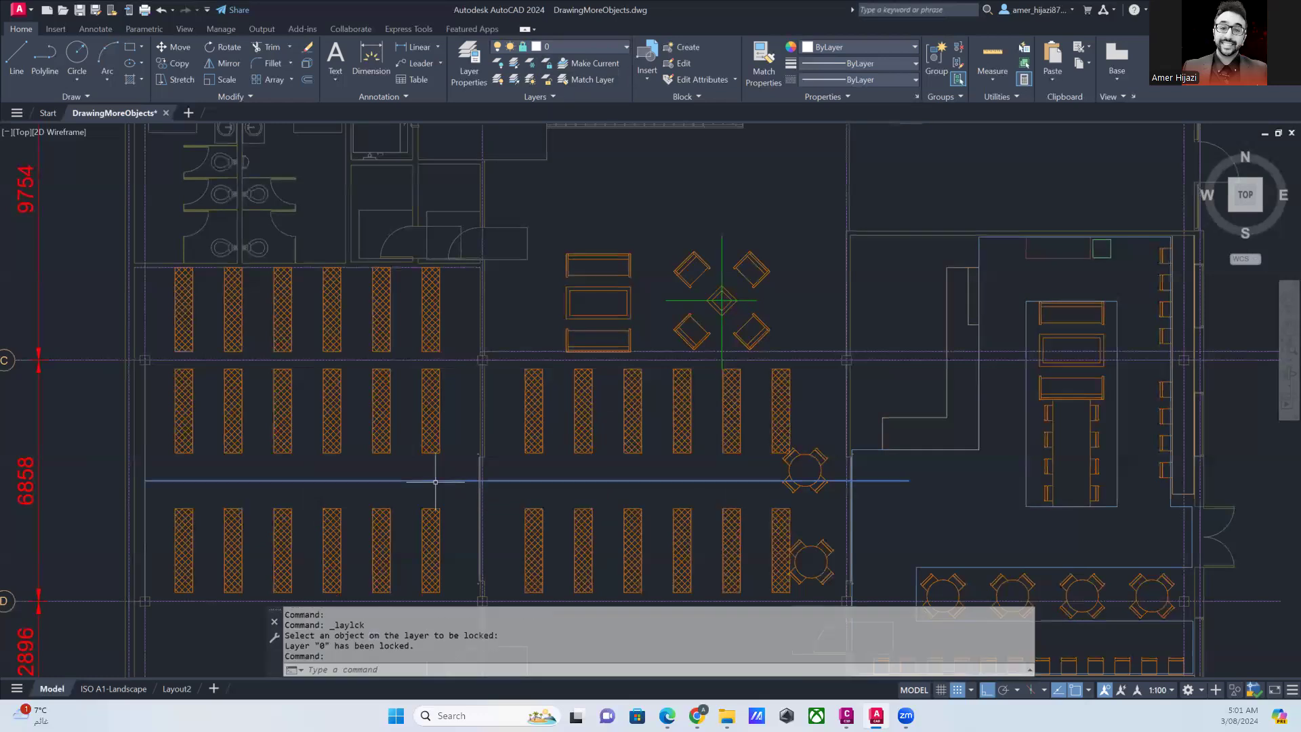
key(Delete)
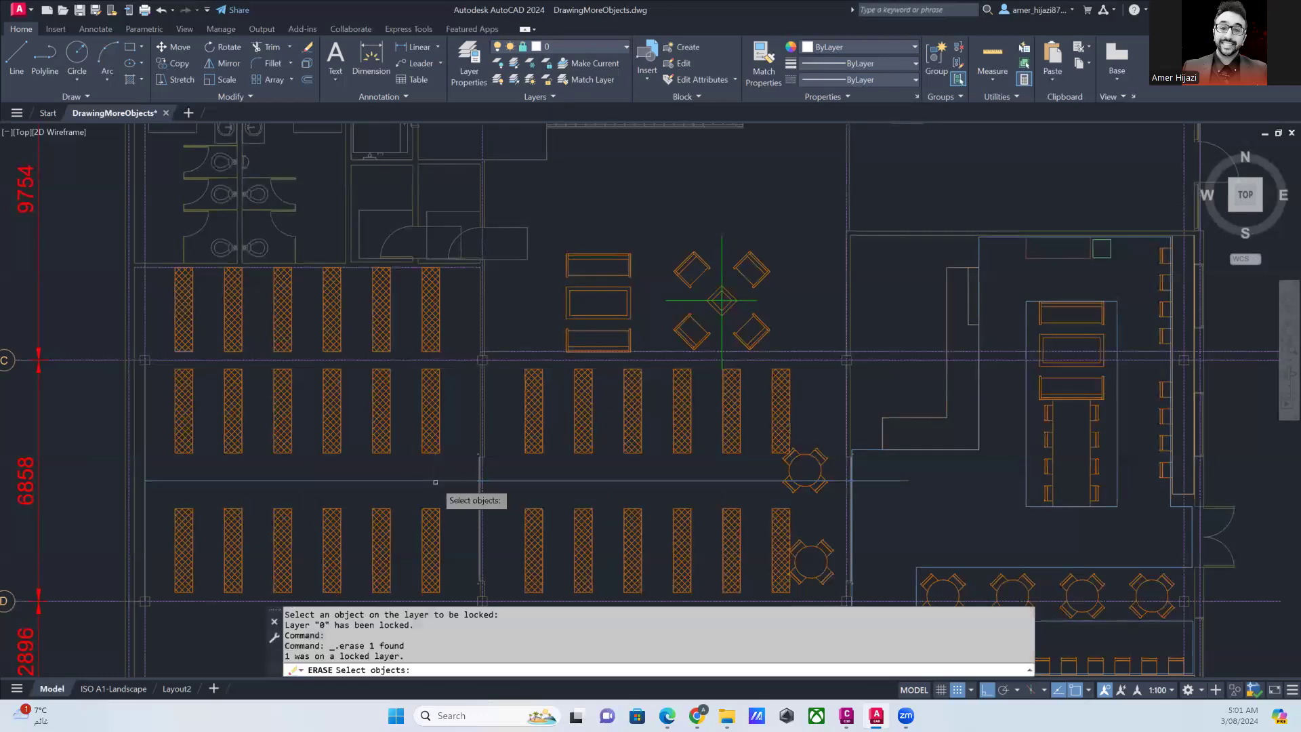
key(Escape)
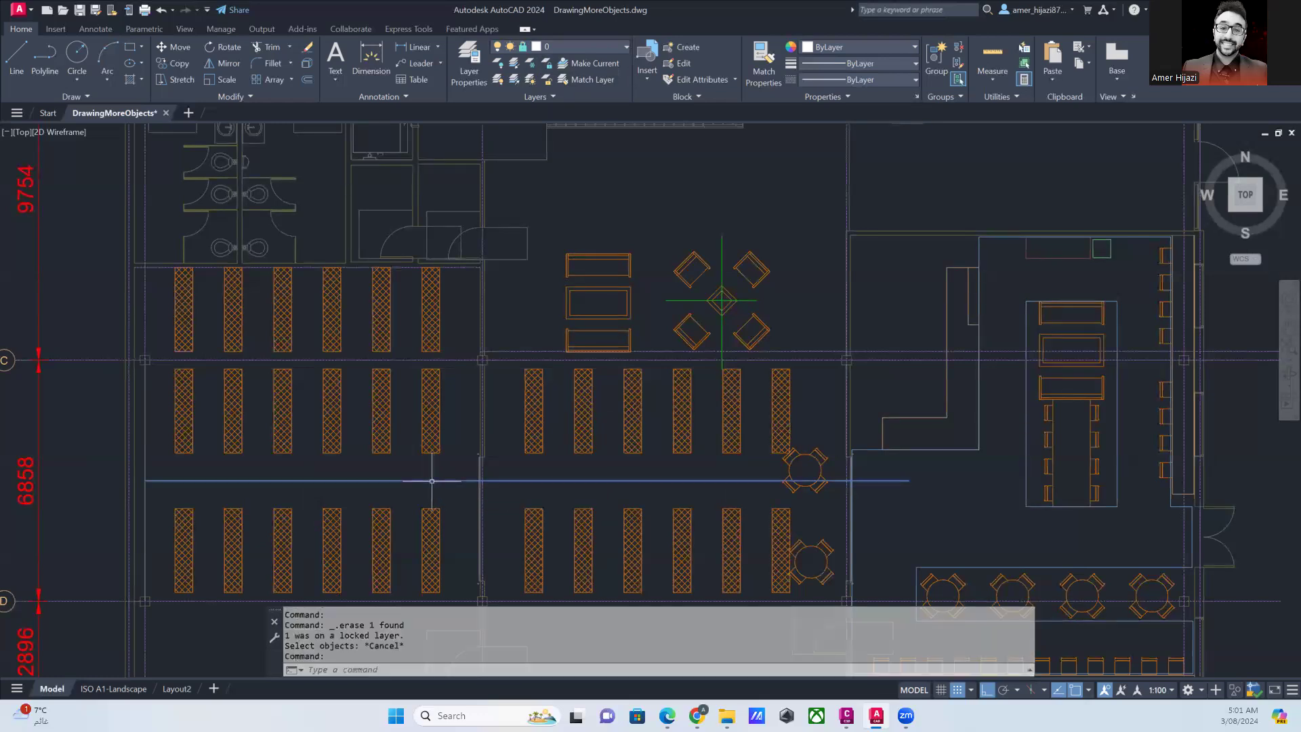
key(Escape)
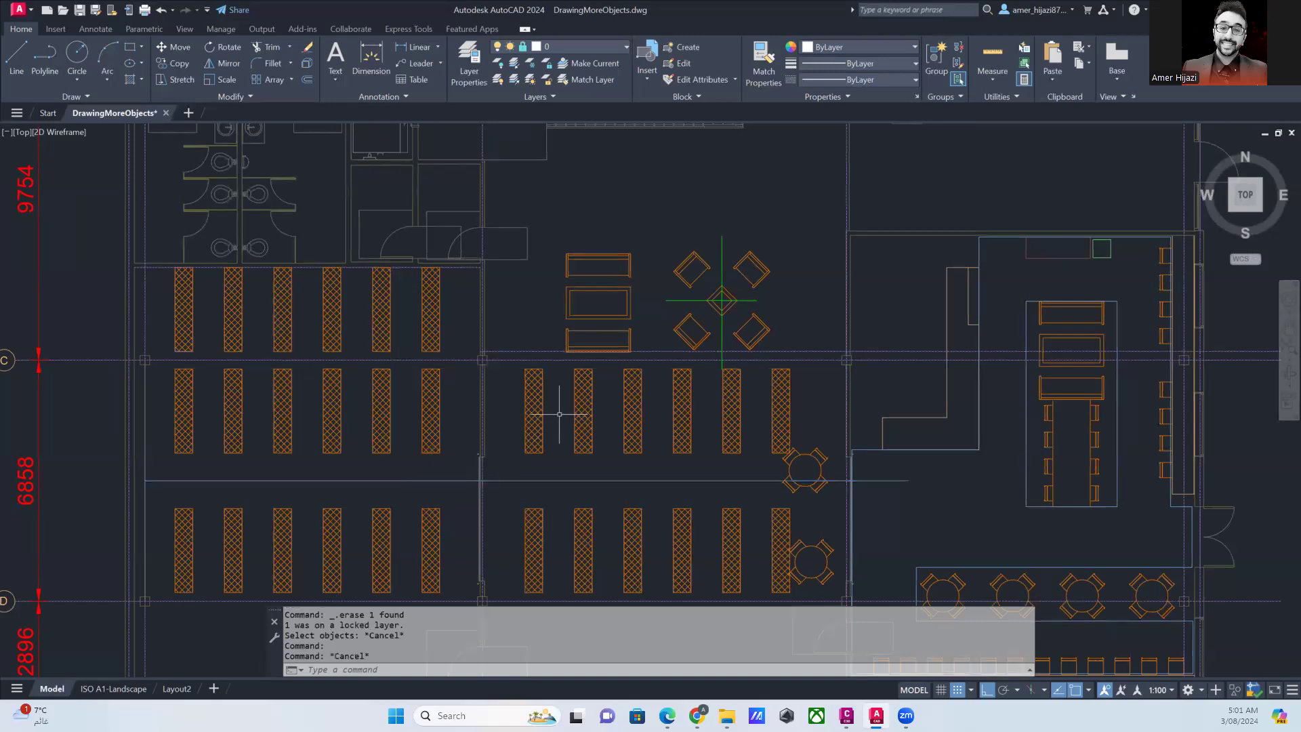
- Erase the outline of the adjacent room's westernmost shelf below grid line C and undo the deletion
click(544, 415)
key(Escape)
click(543, 415)
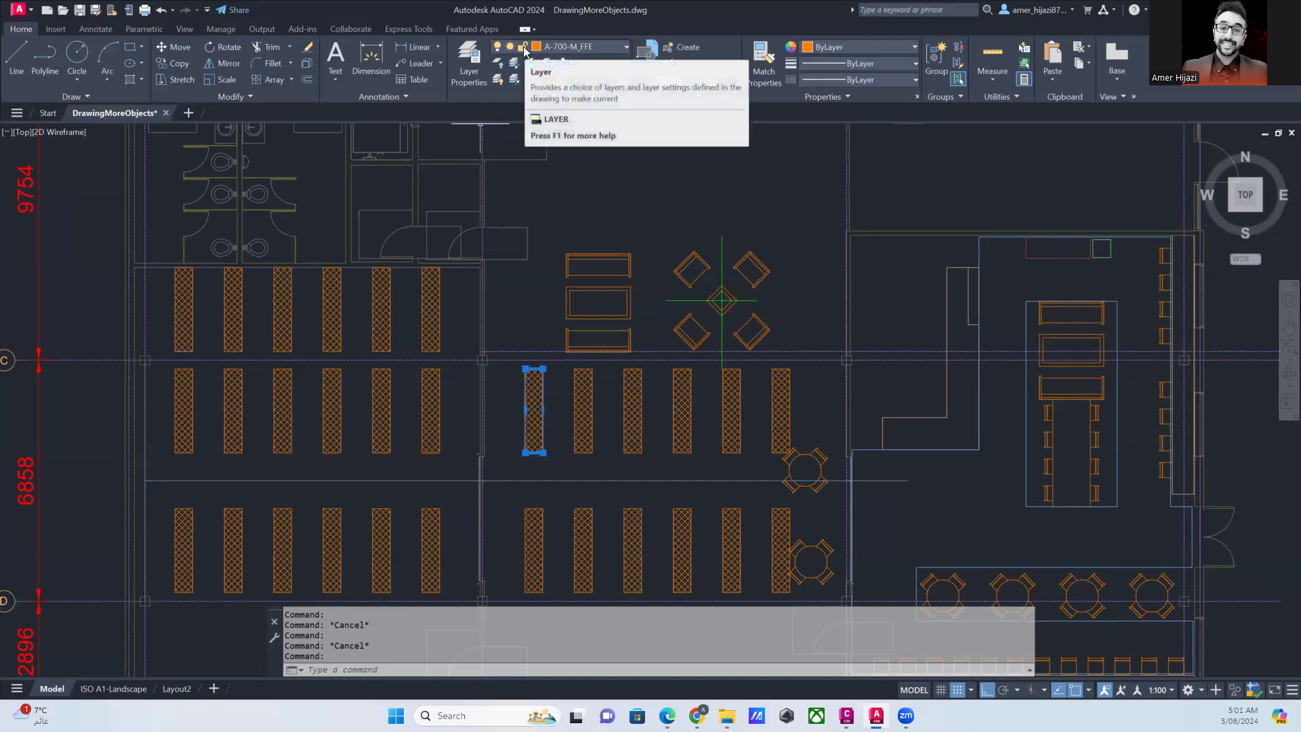
key(Delete)
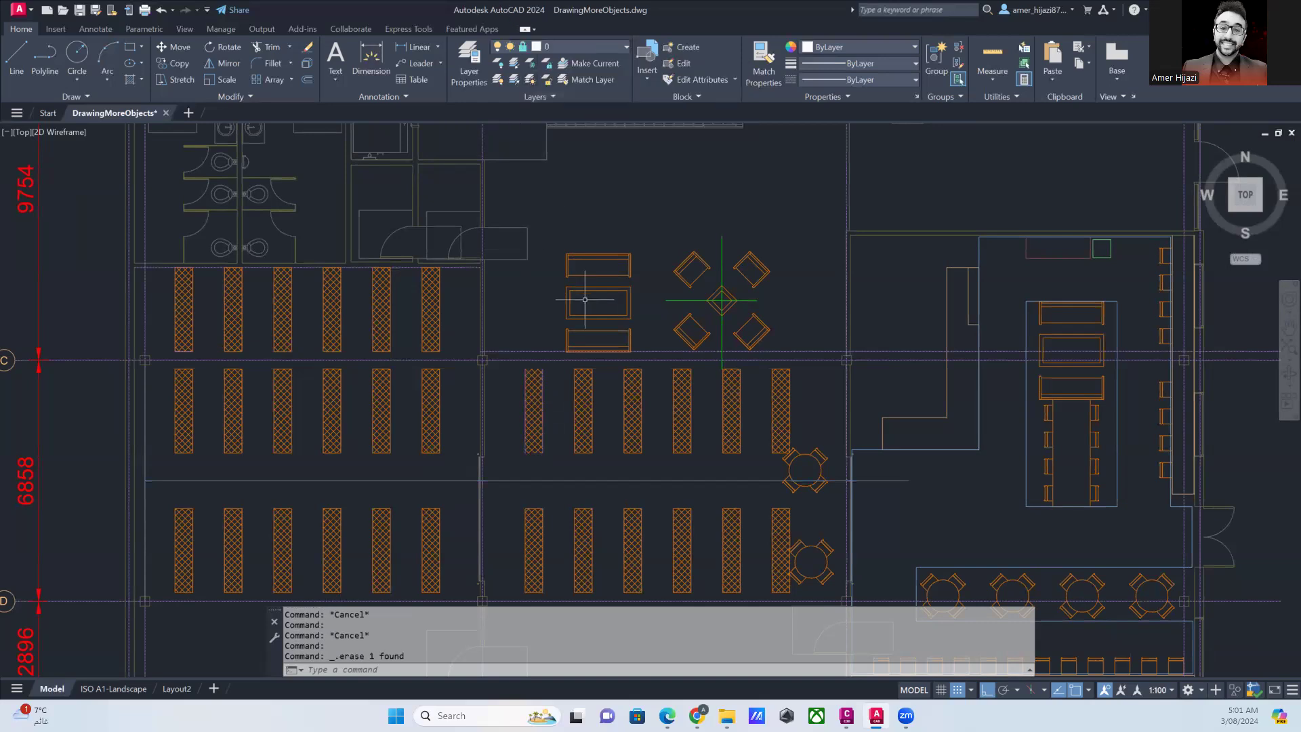
click(160, 9)
- Select the outline of the adjacent room's westernmost shelf below grid line C and lock its layer, A-700-M_FFE
click(549, 464)
click(527, 425)
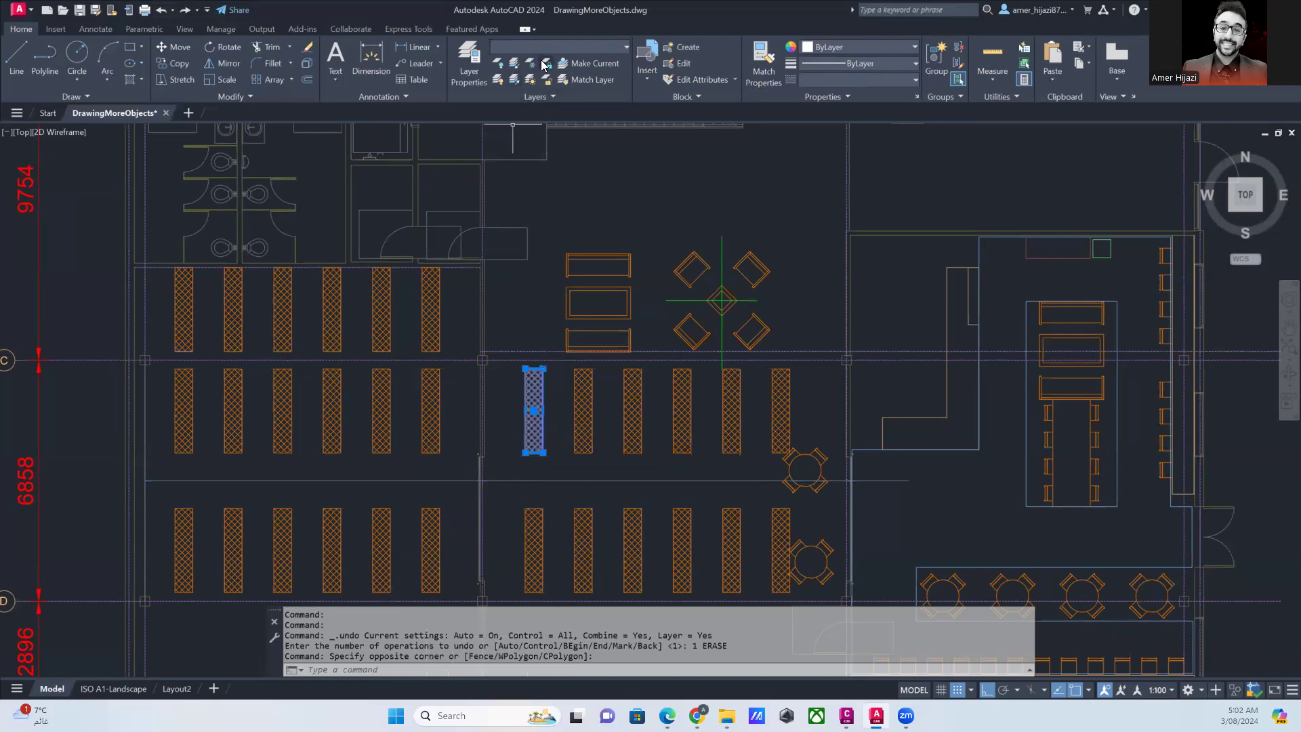
key(Escape)
click(537, 410)
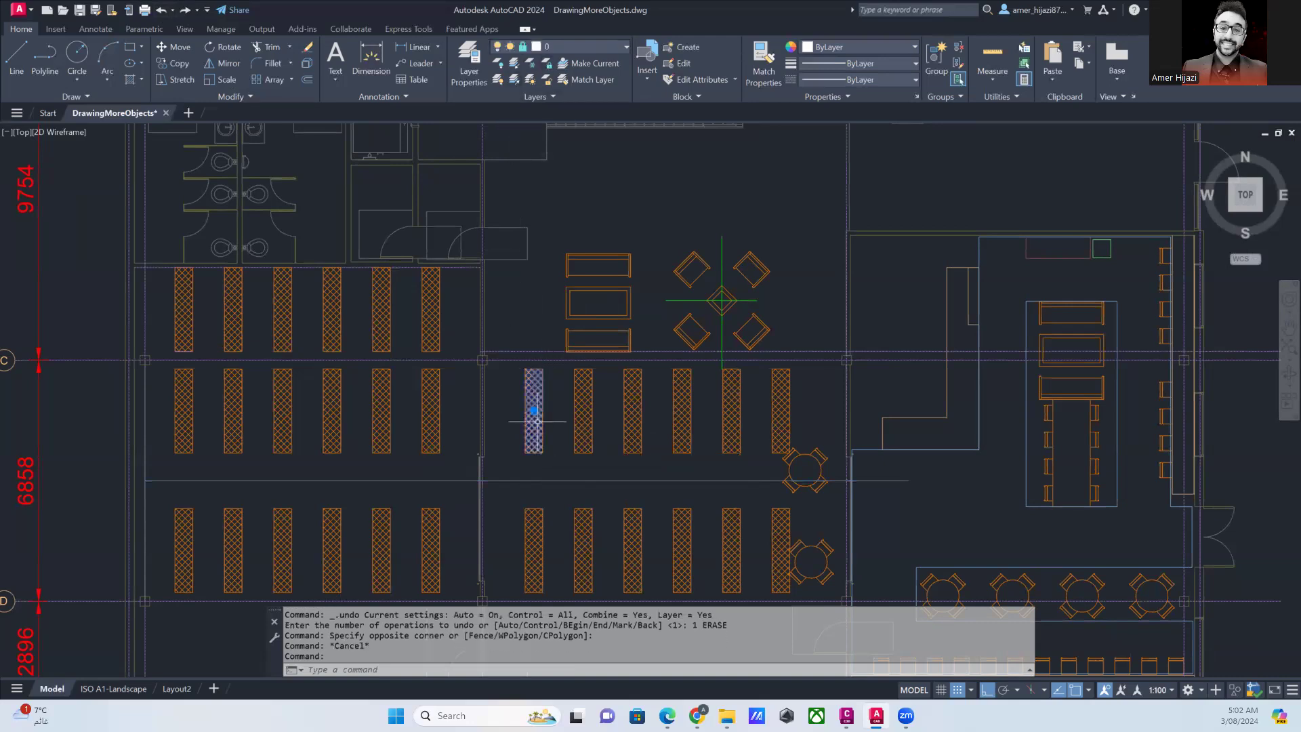
key(Escape)
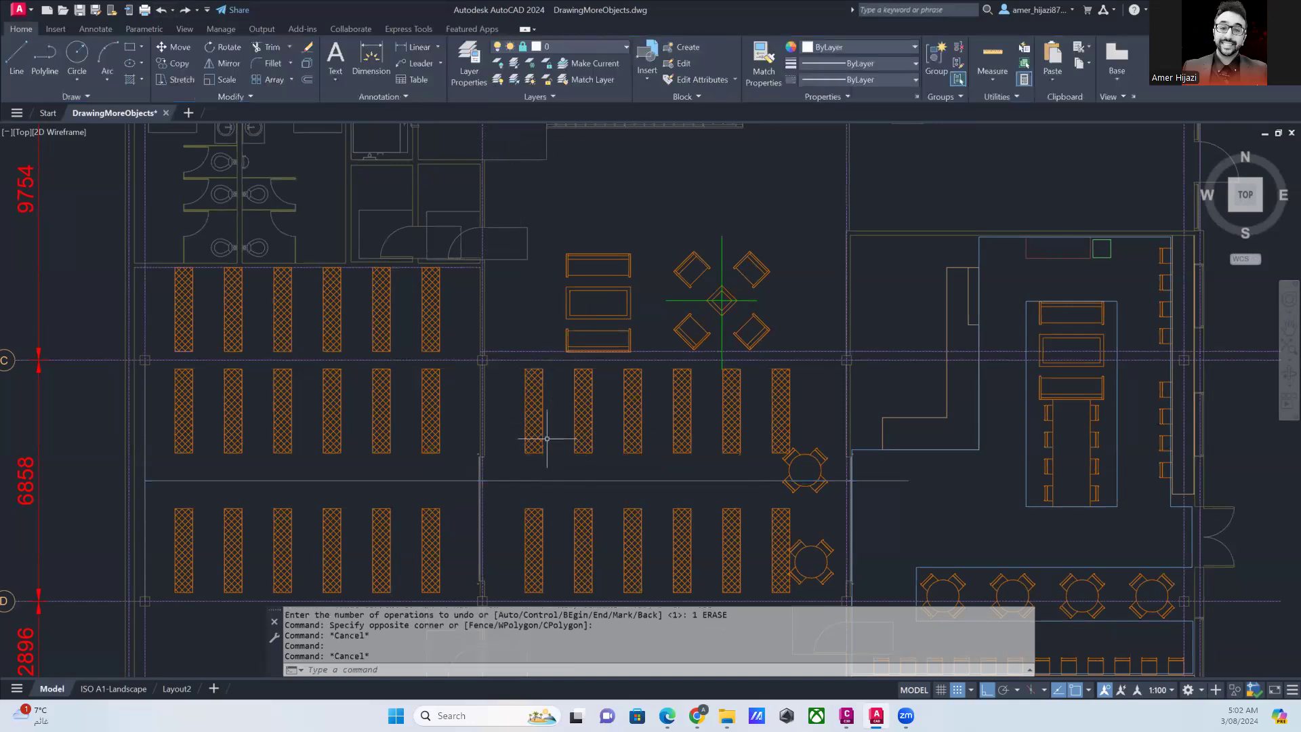
click(544, 437)
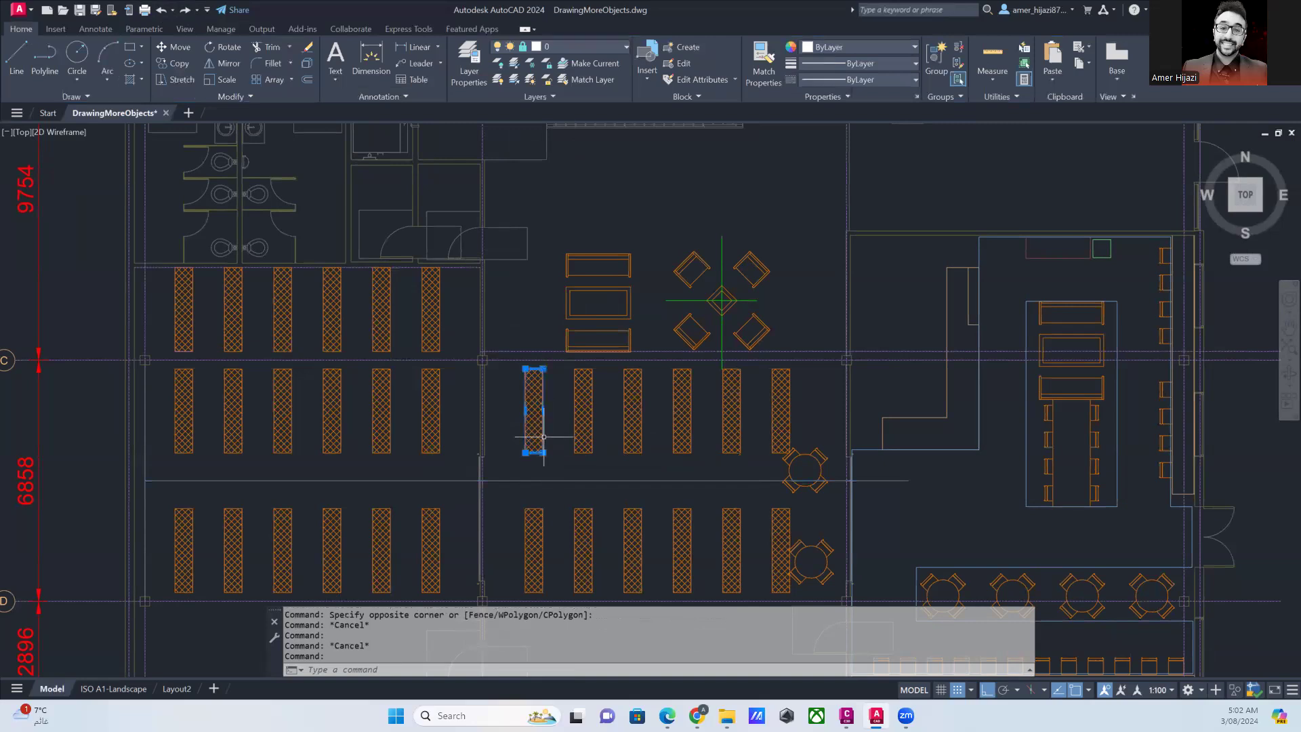
click(532, 48)
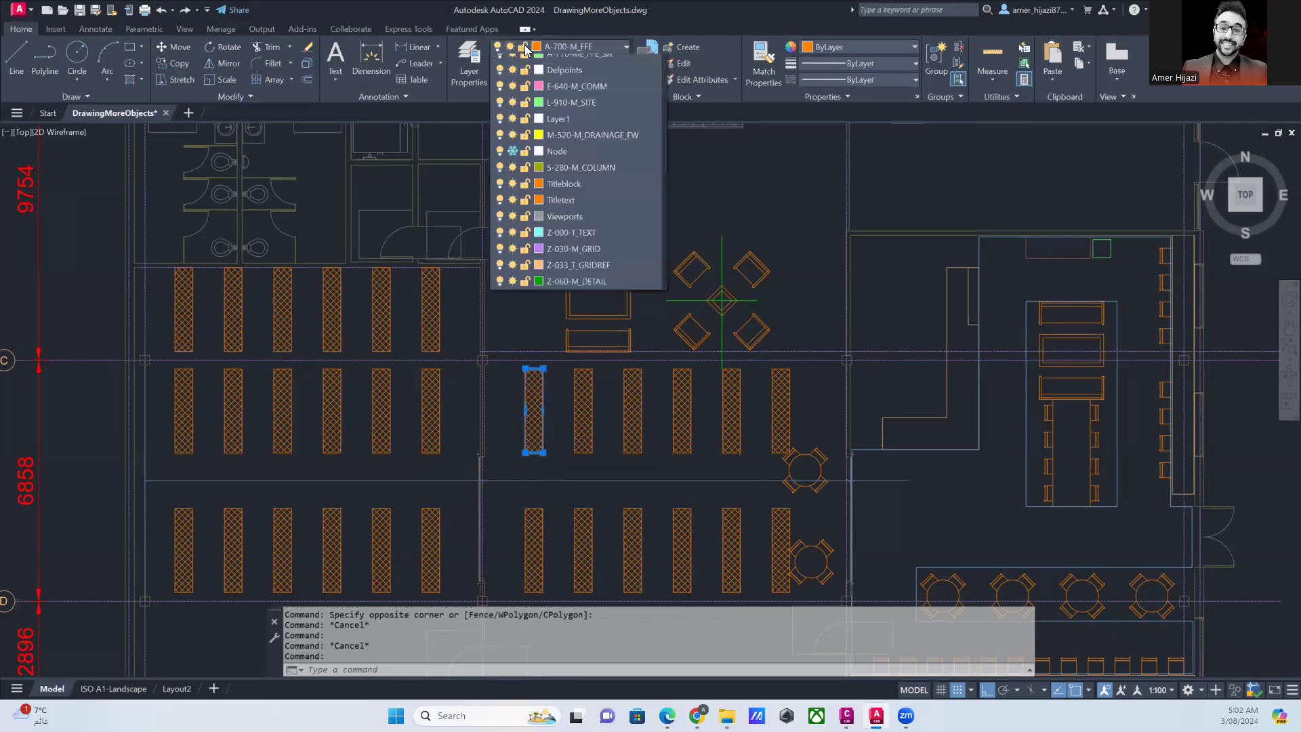
click(527, 259)
key(Escape)
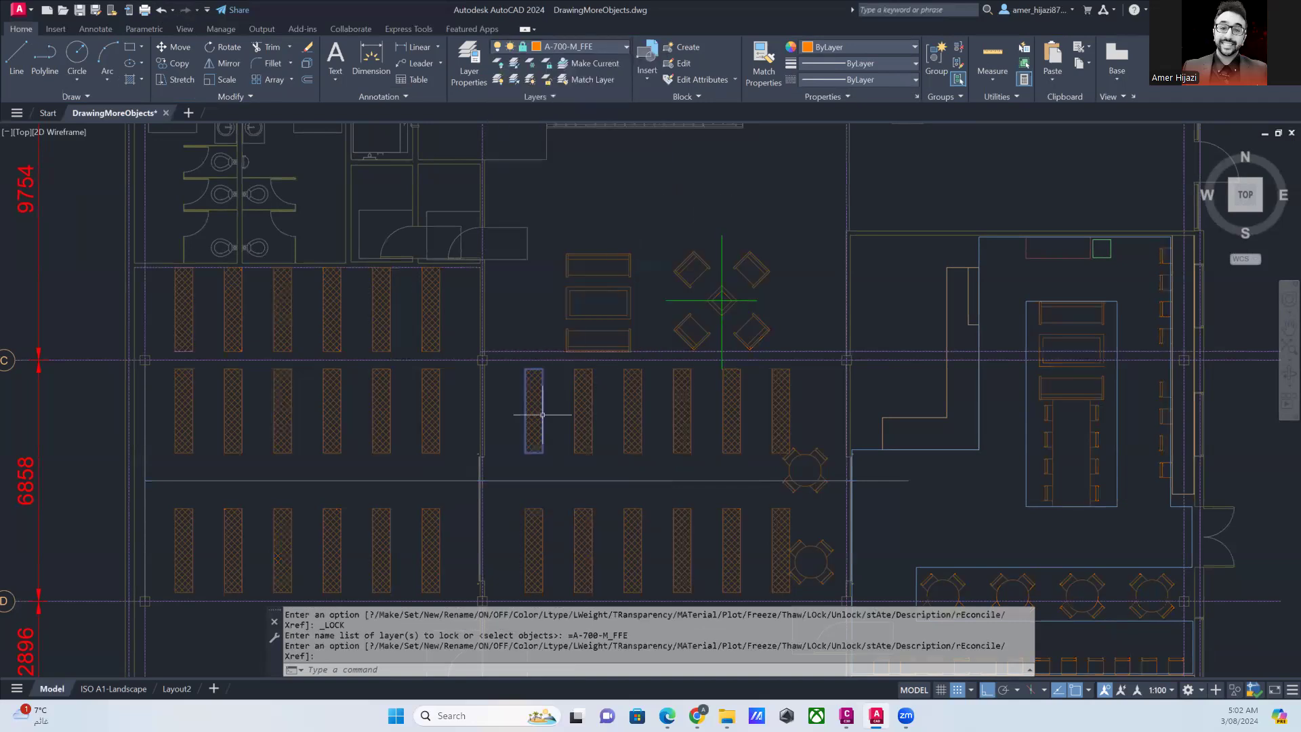
- Try to erase the same shelf outline while its layer is locked, ending the Erase command
key(Escape)
click(541, 421)
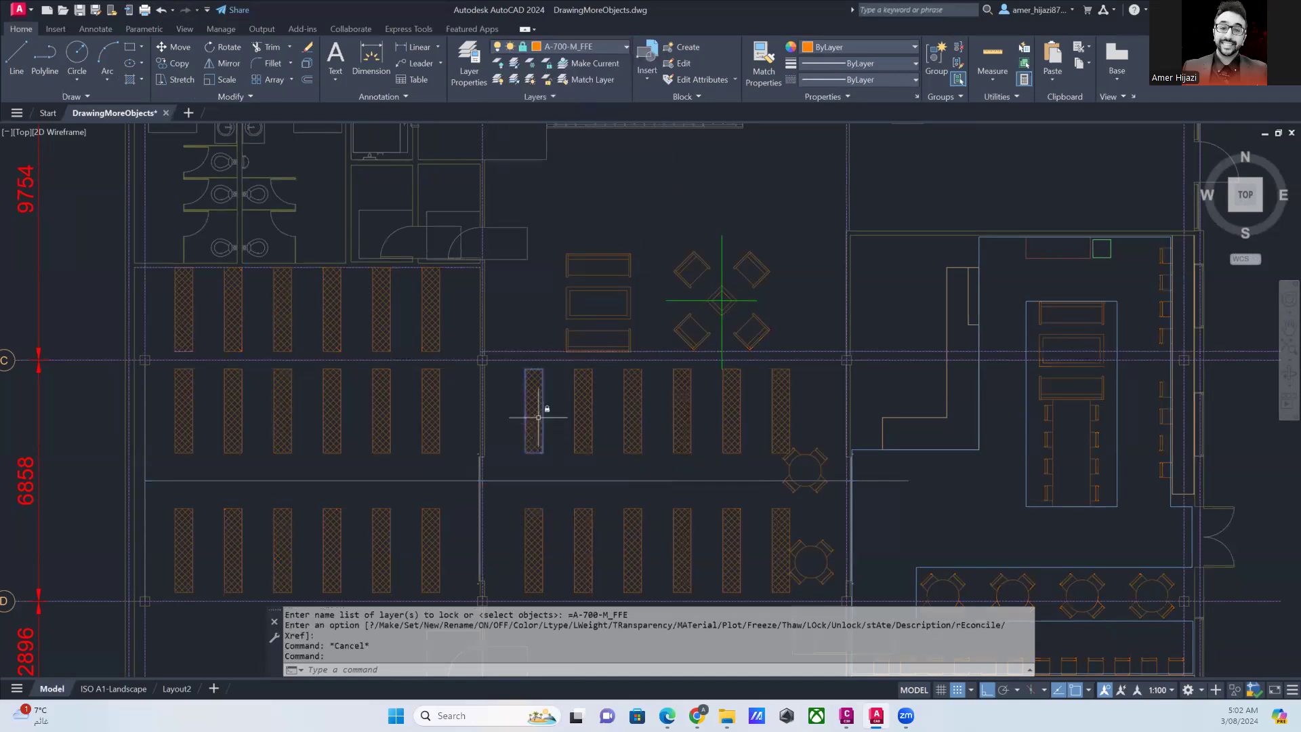
key(Delete)
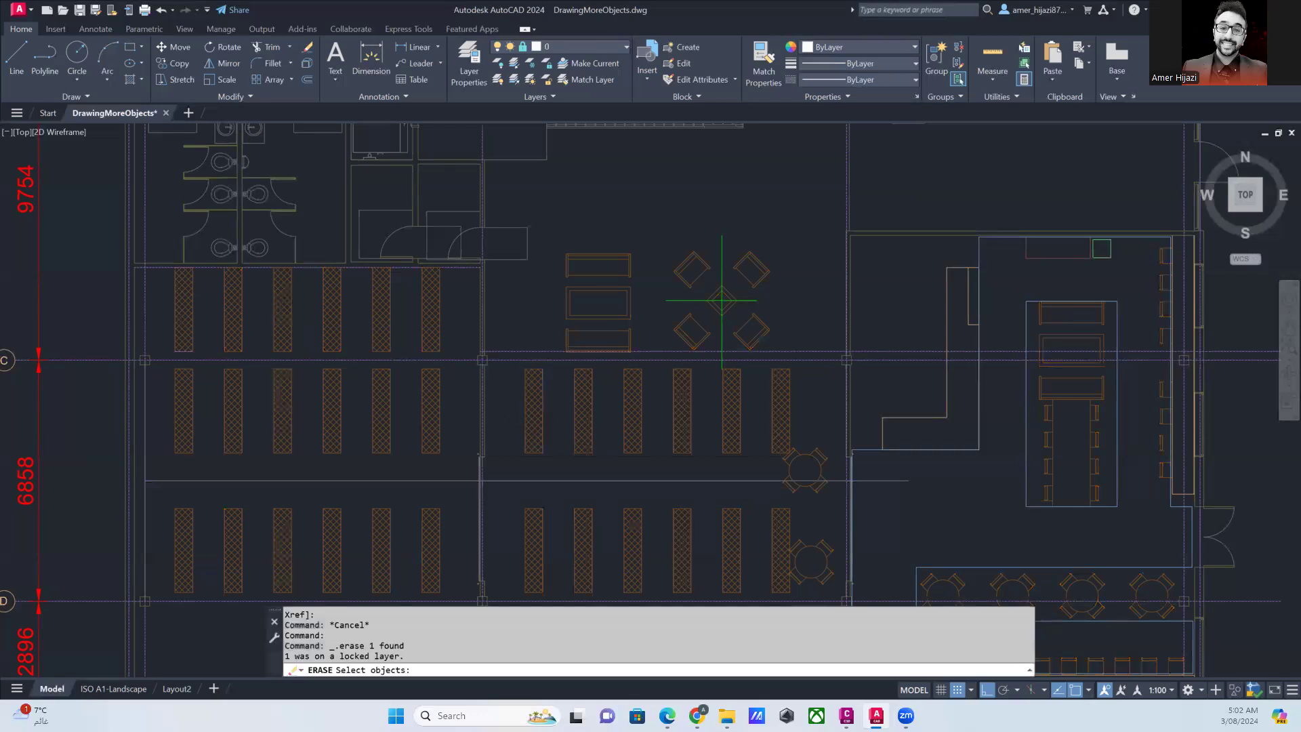
key(Escape)
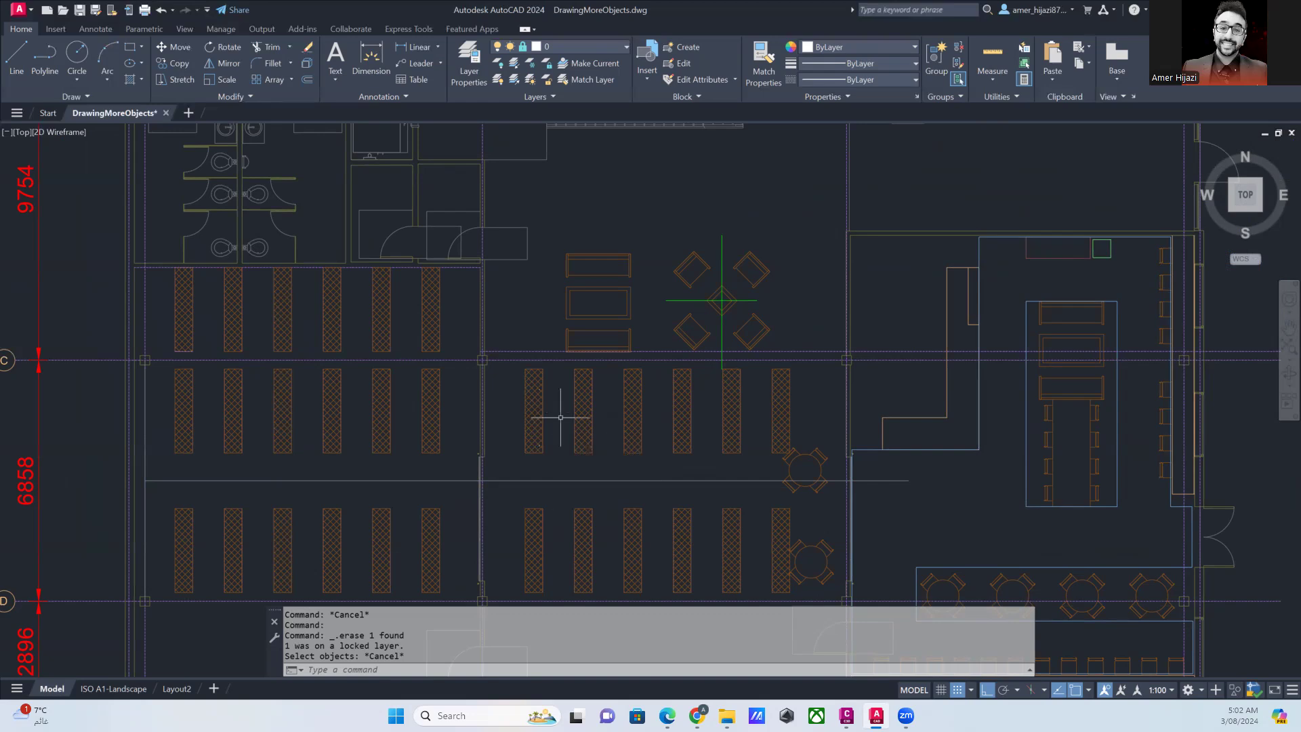
key(Escape)
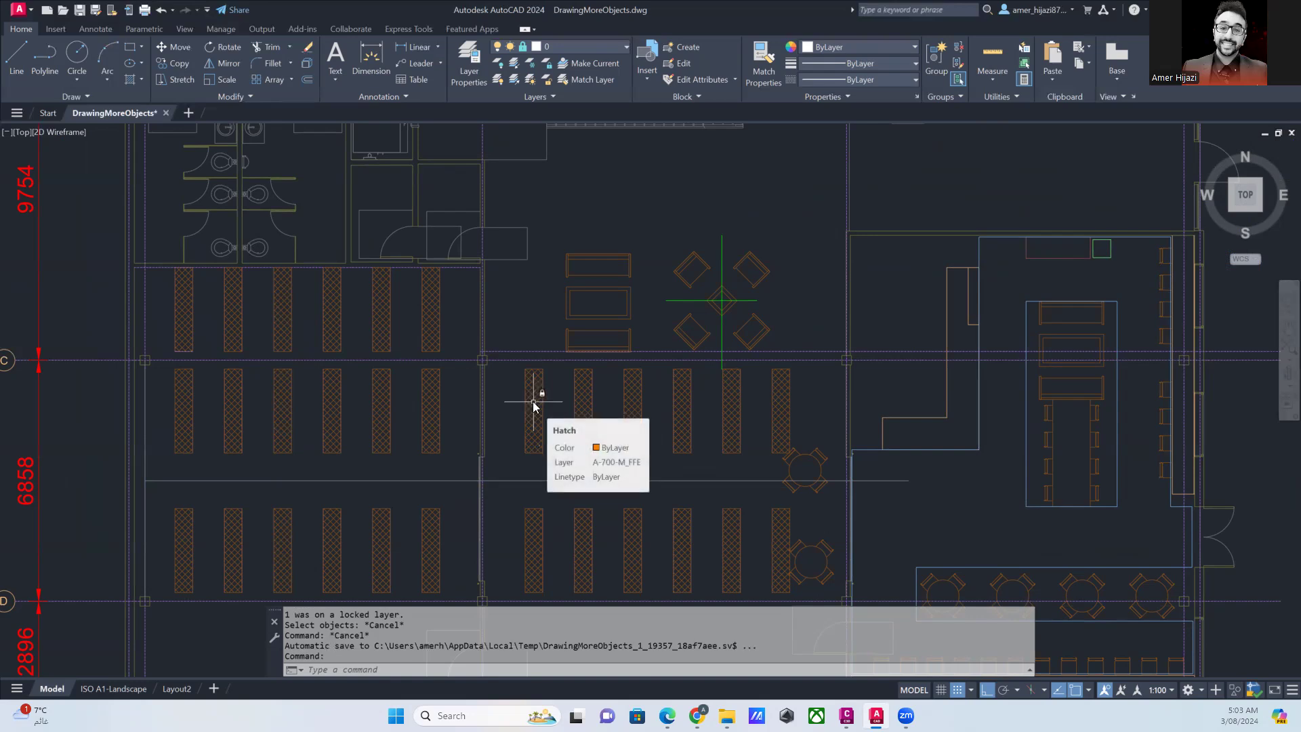
- Open the Layer Properties Manager and unlock layer 0
text(LA)
key(Return)
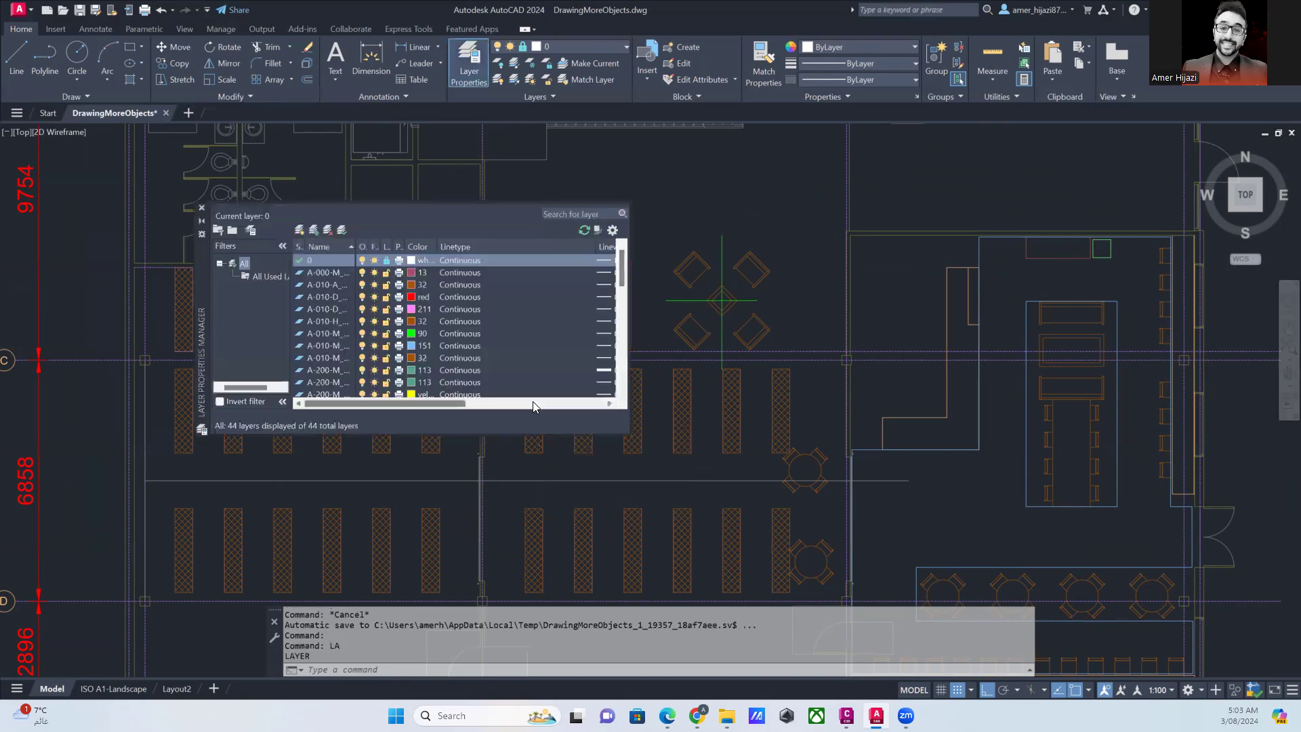
click(385, 261)
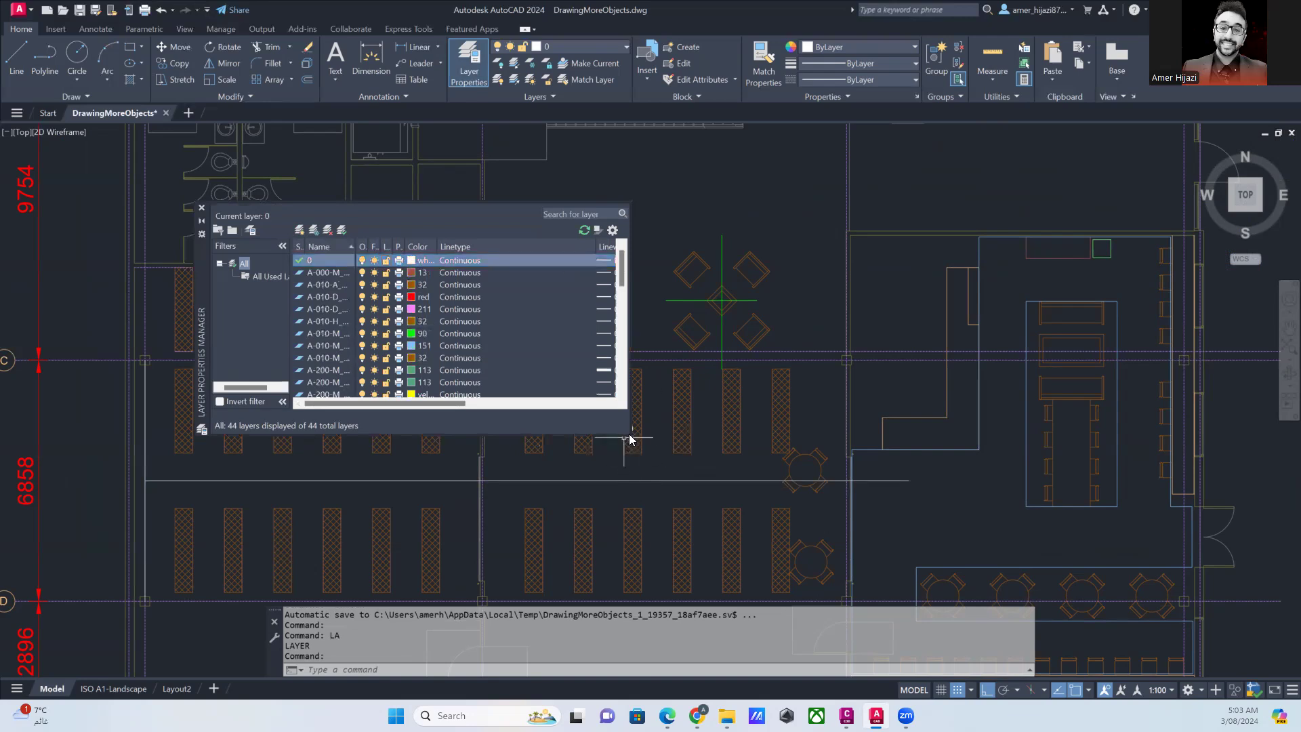
- Enlarge the layer manager, widen its Plot and Lock columns, and unlock layer A-700-M_FFE
drag(630, 439, 830, 627)
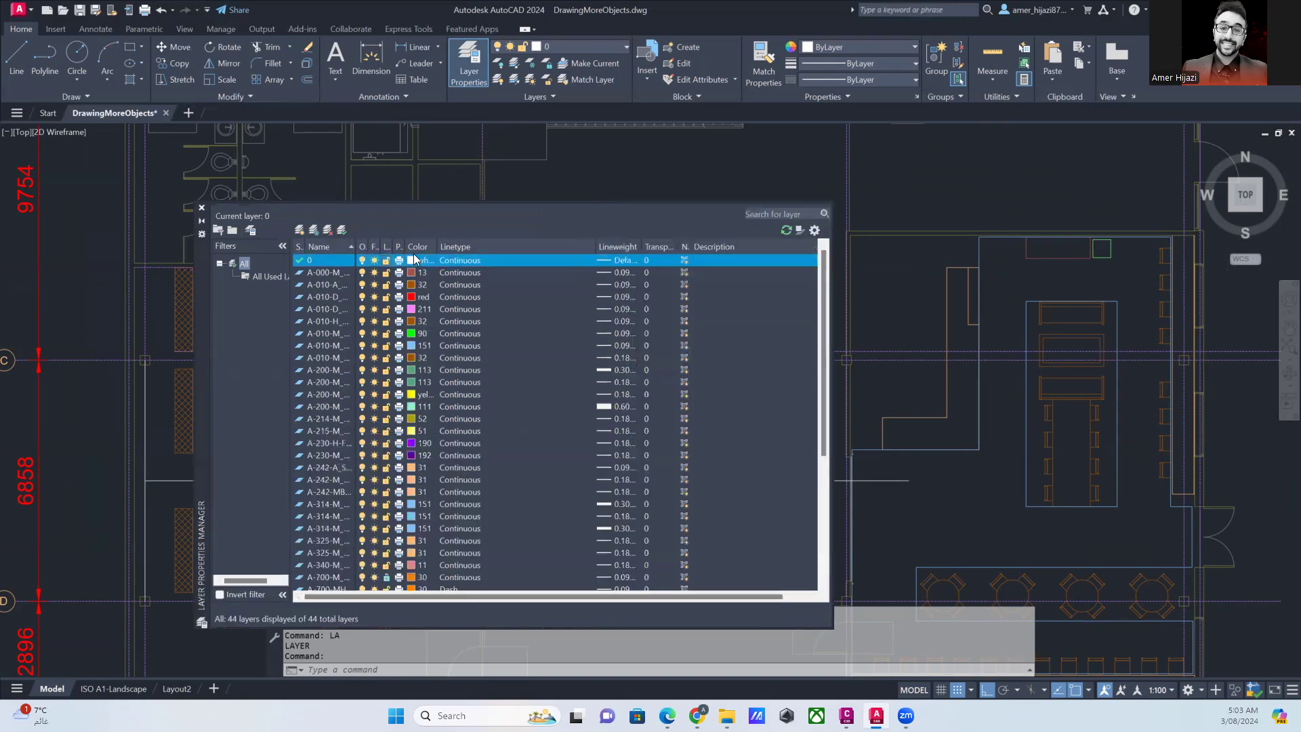
drag(407, 245, 506, 245)
drag(391, 246, 449, 247)
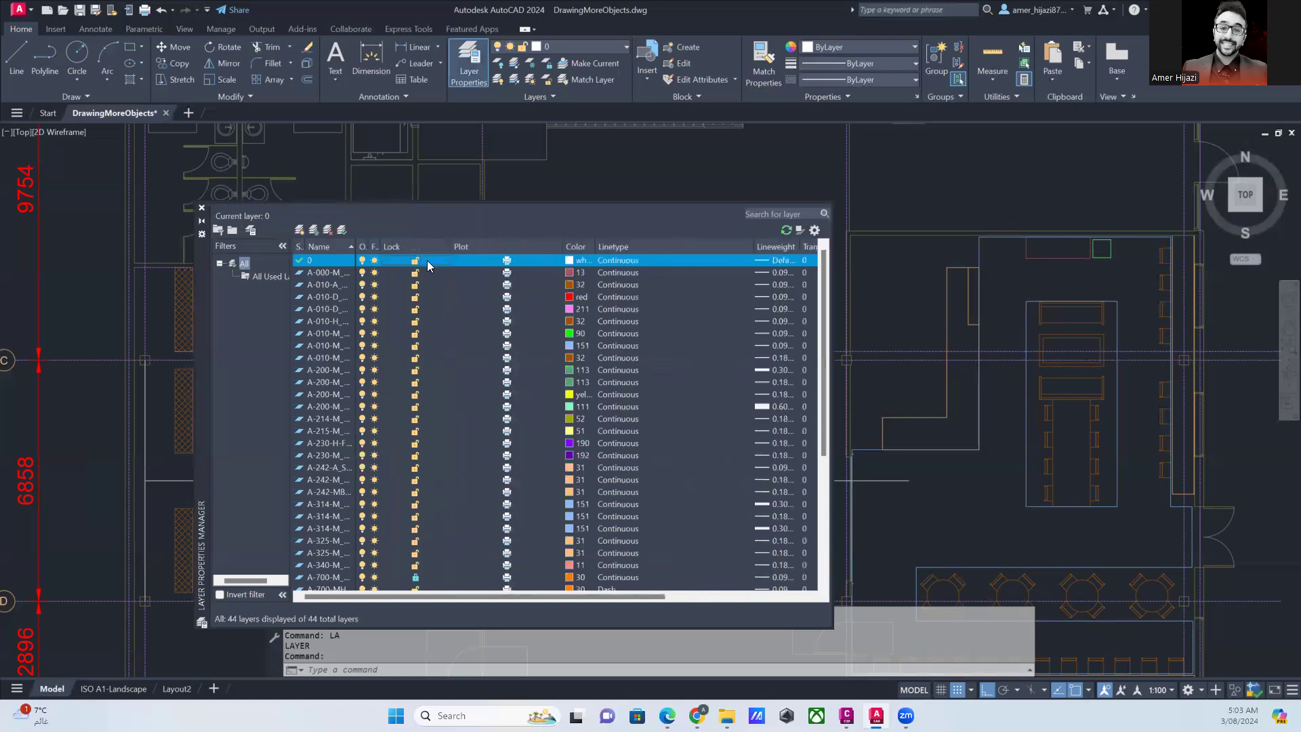
scroll(425, 260, down, 4)
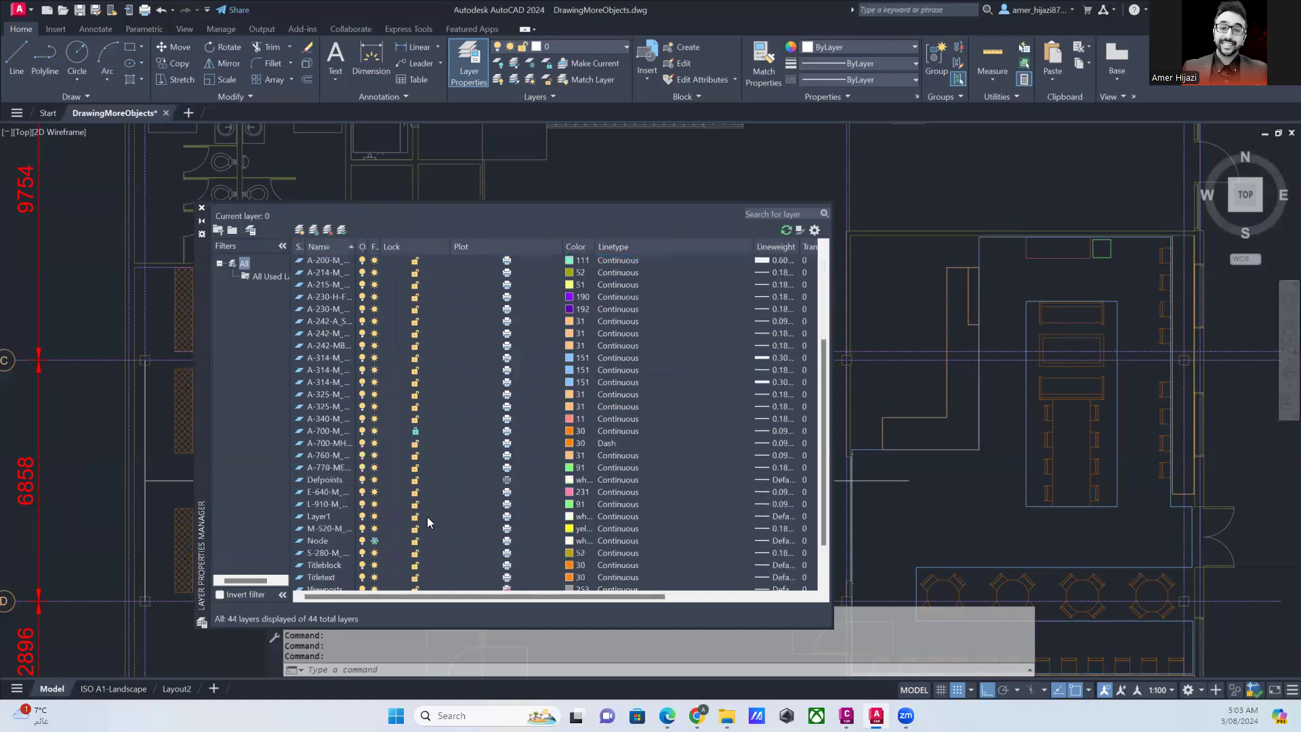
click(416, 431)
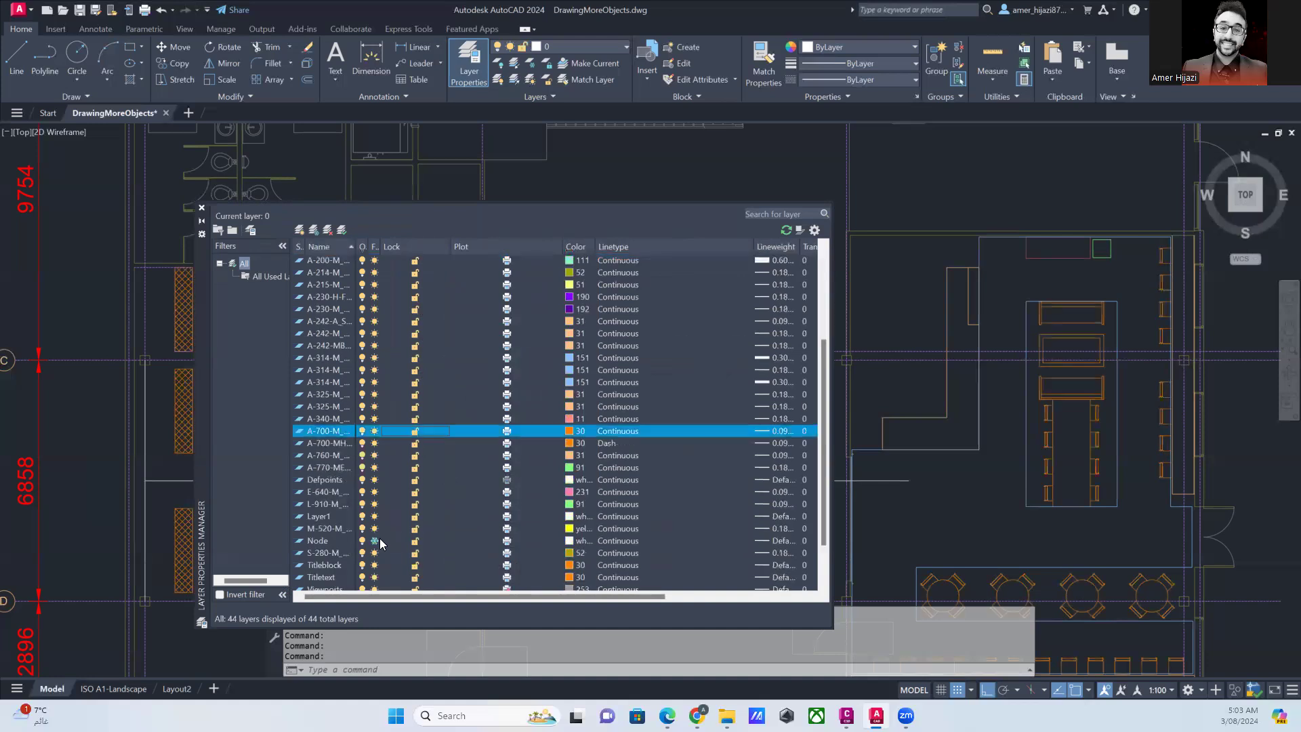
- Thaw the Node layer and widen the layer list's On and Freeze columns
click(375, 541)
scroll(381, 550, down, 1)
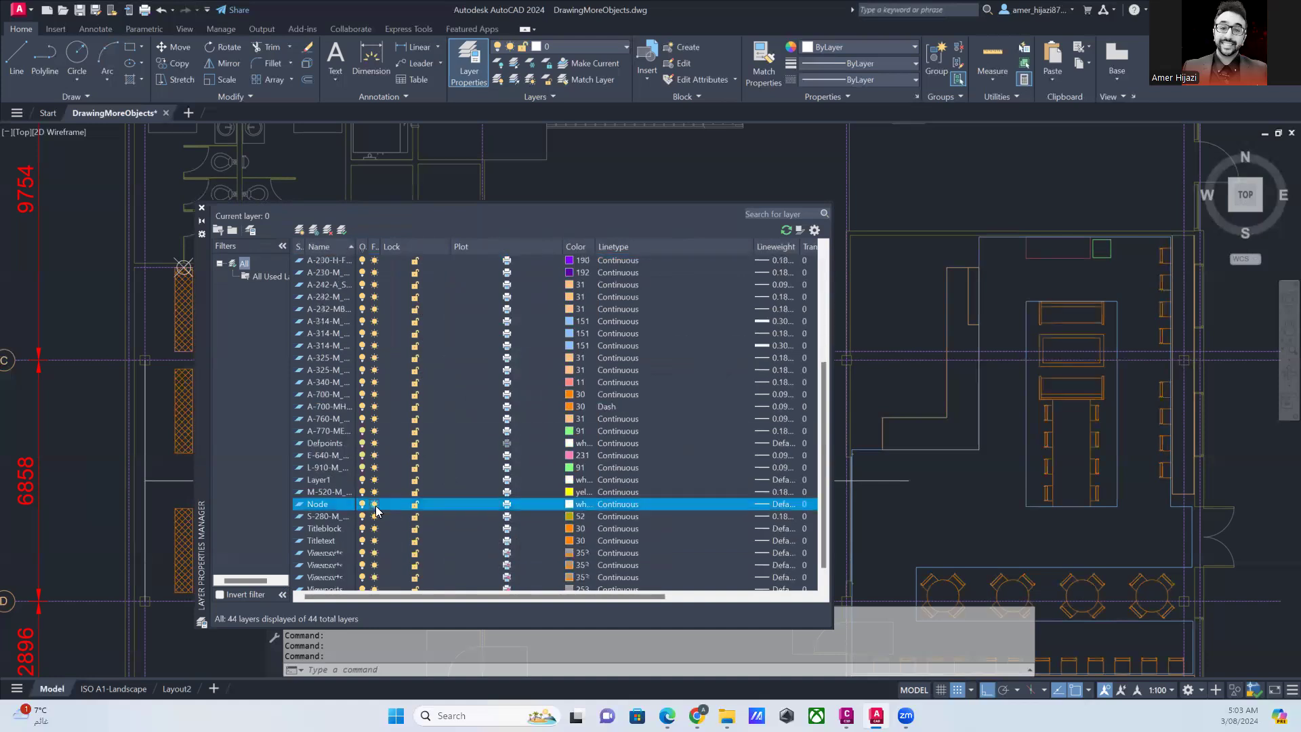
scroll(378, 494, down, 1)
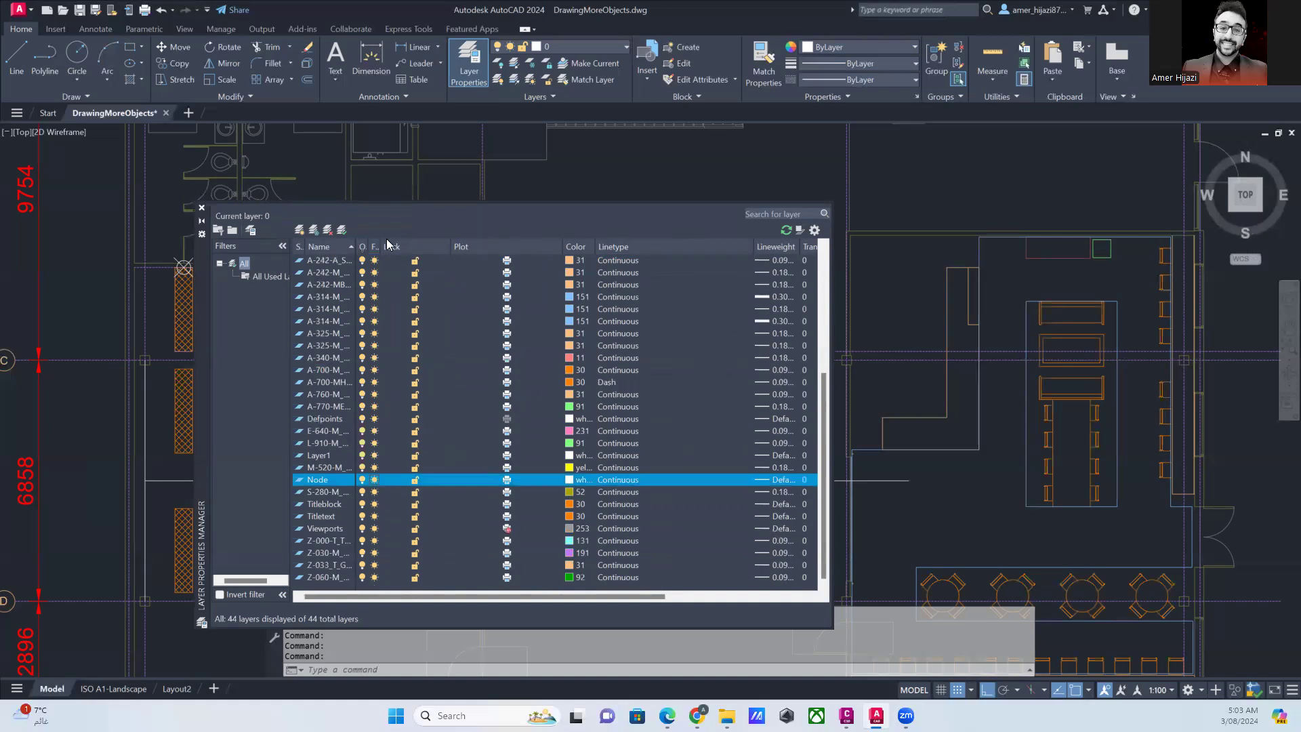
drag(380, 246, 414, 247)
scroll(447, 407, down, 1)
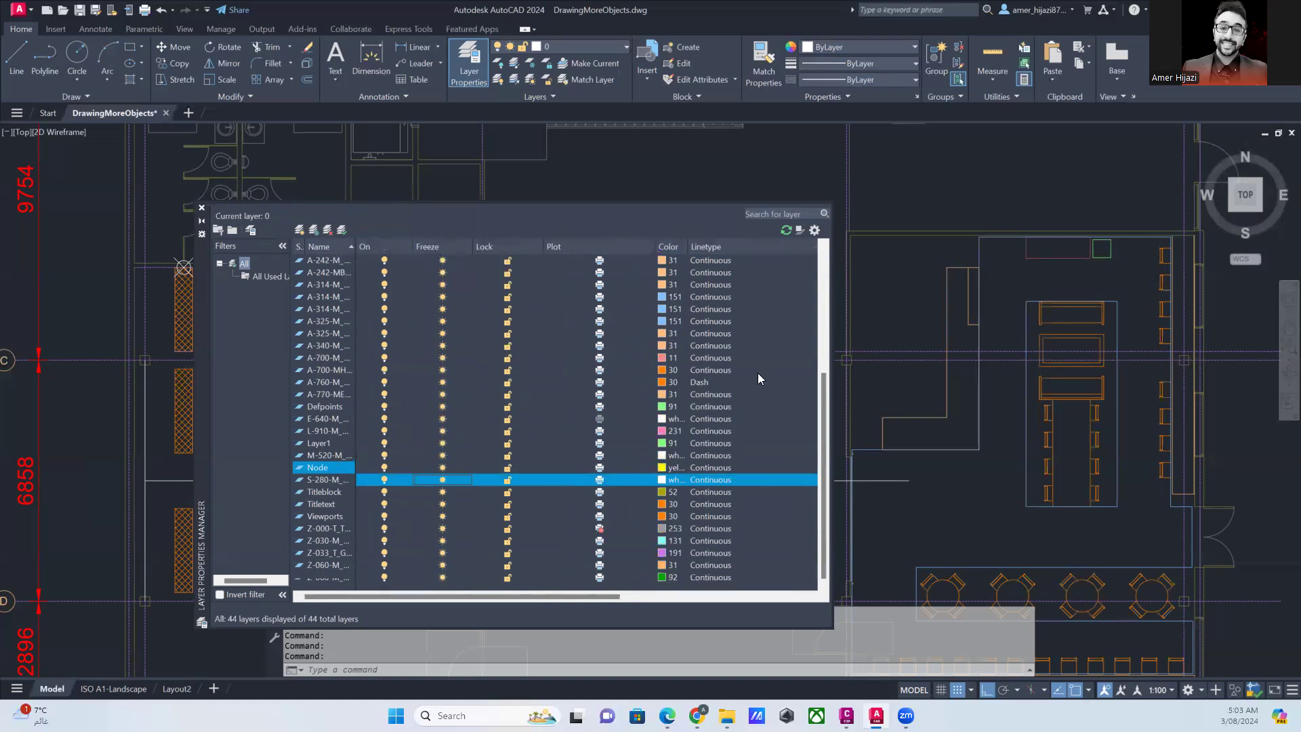
- View the loaded linetypes available for layer A-000-M_MASS and leave the selection dialog without applying one
scroll(758, 373, up, 6)
click(717, 269)
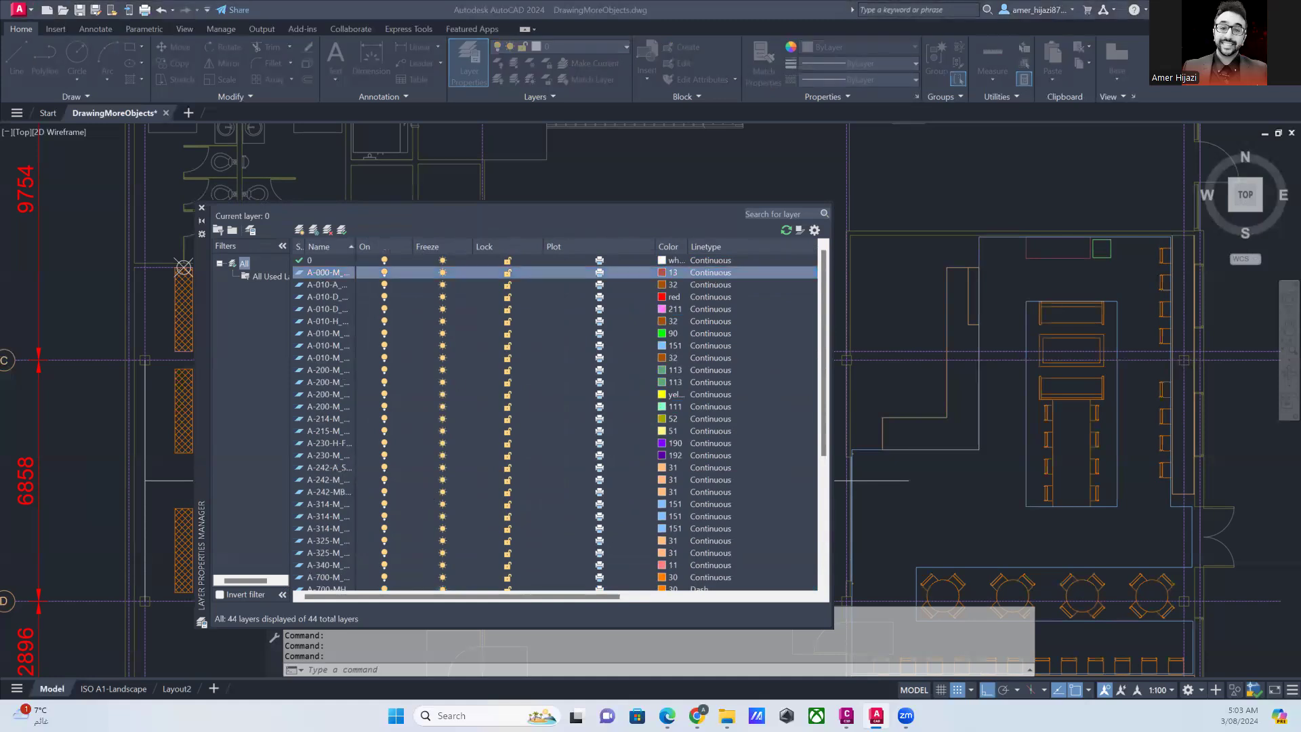
click(710, 273)
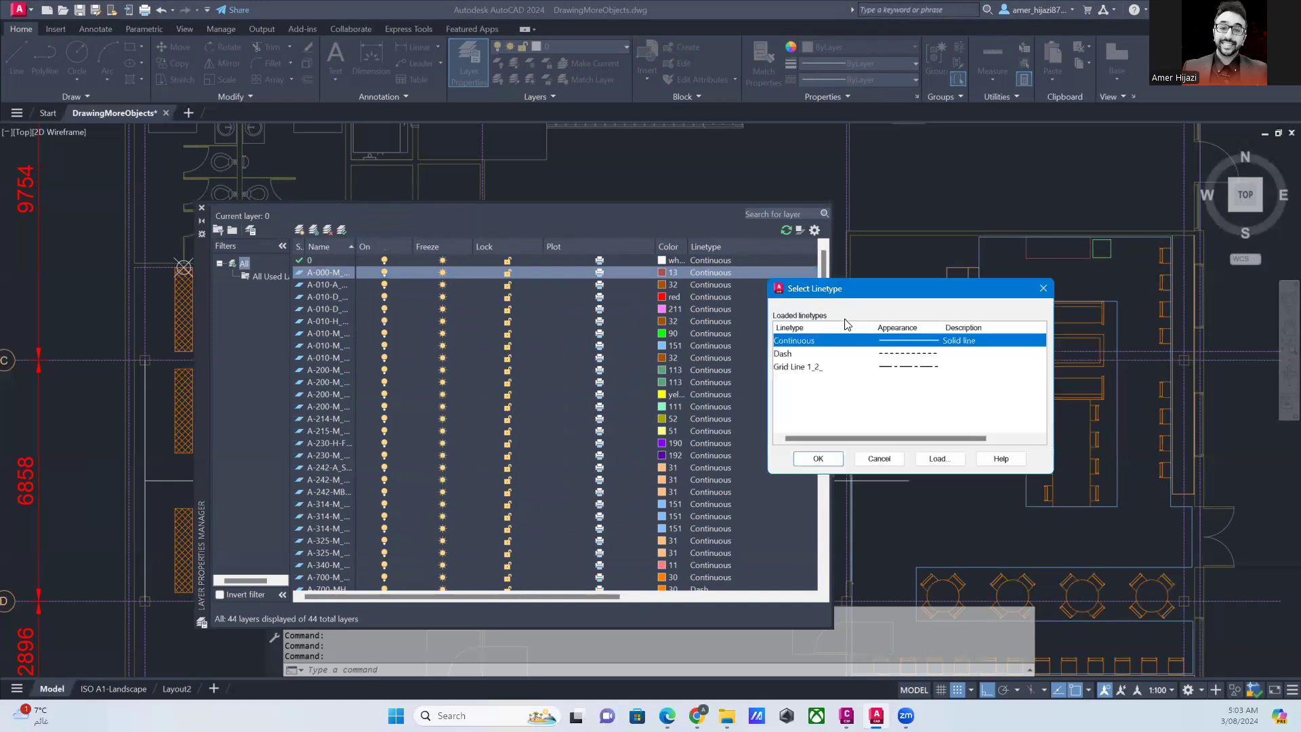
click(830, 354)
click(811, 367)
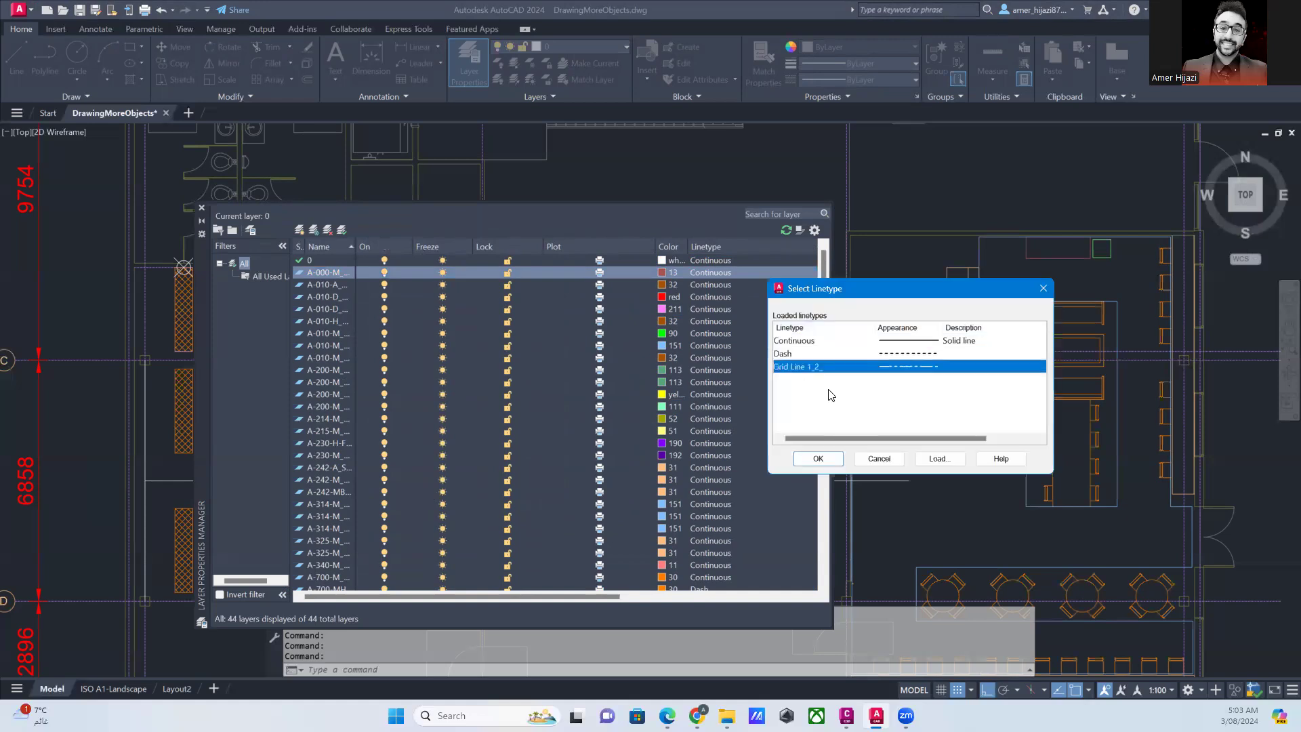
click(942, 465)
click(1043, 289)
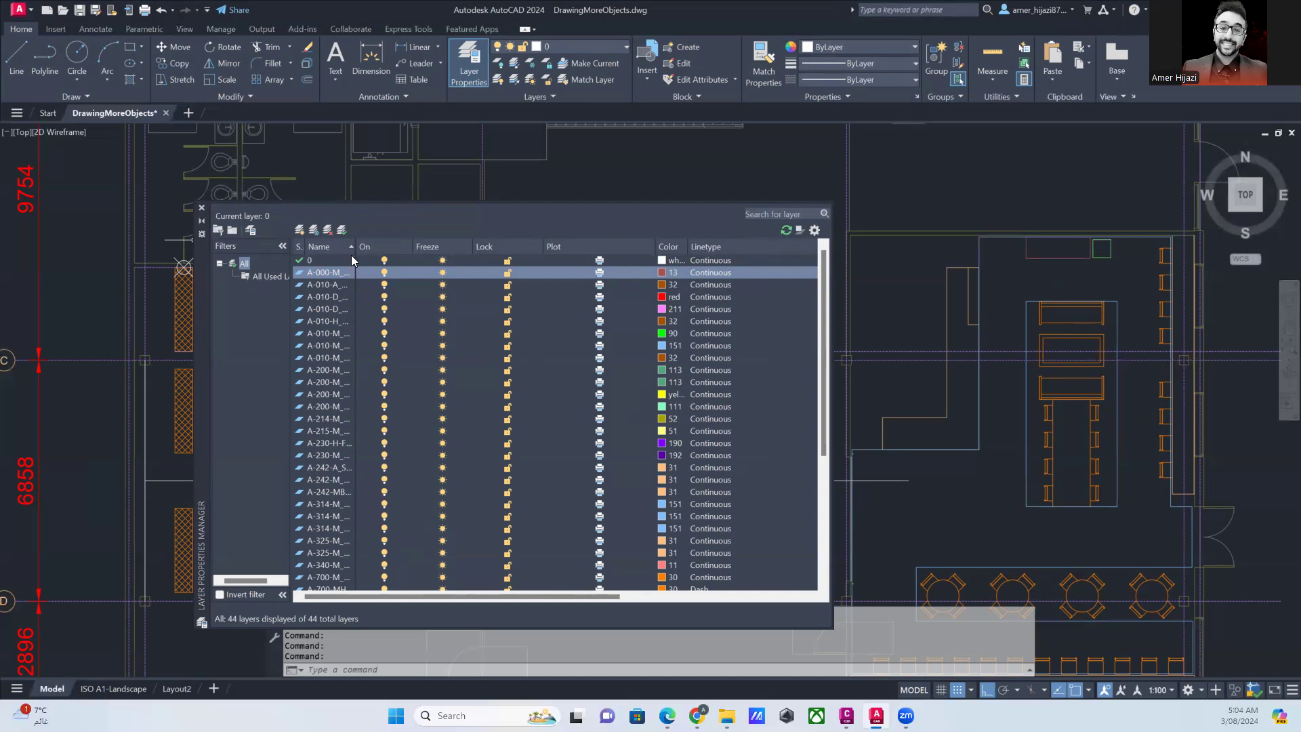
- Widen the layer list's Name column, review the full layer names down to Z-060-M_DETAIL, and close the layer manager
drag(435, 252, 433, 252)
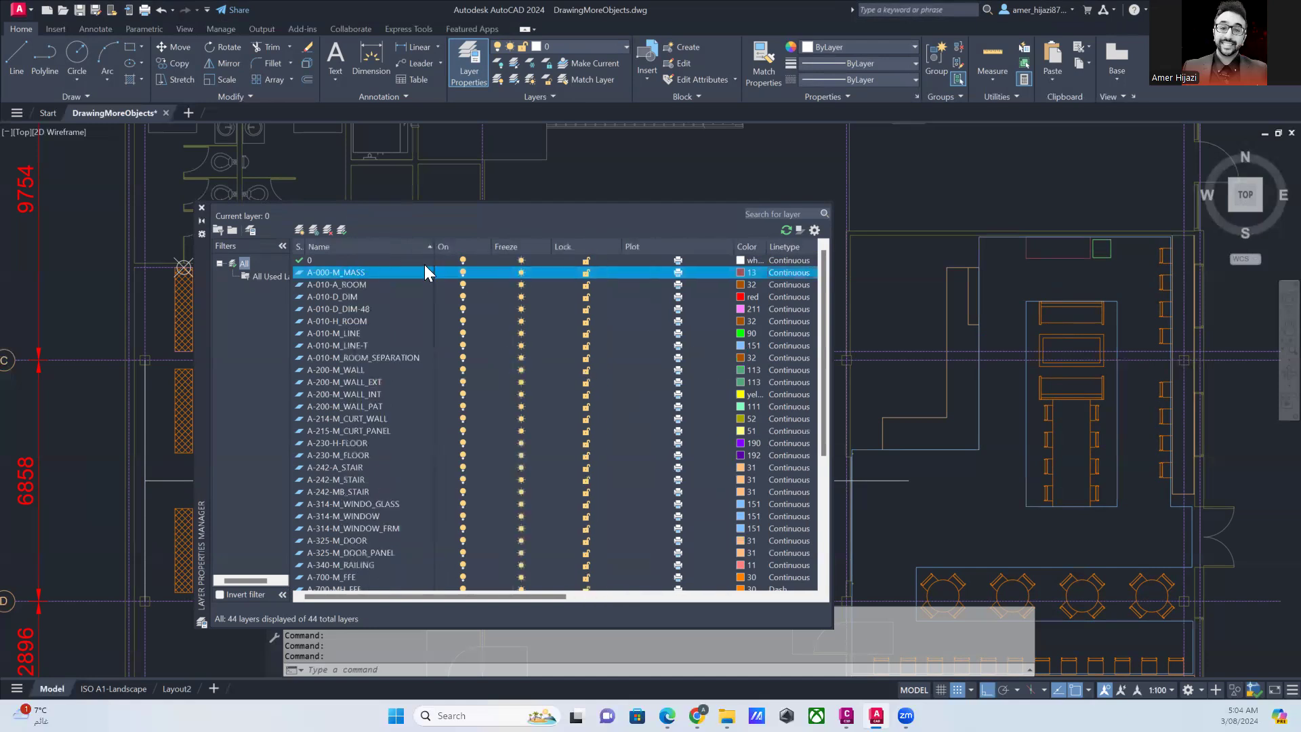
scroll(370, 478, down, 3)
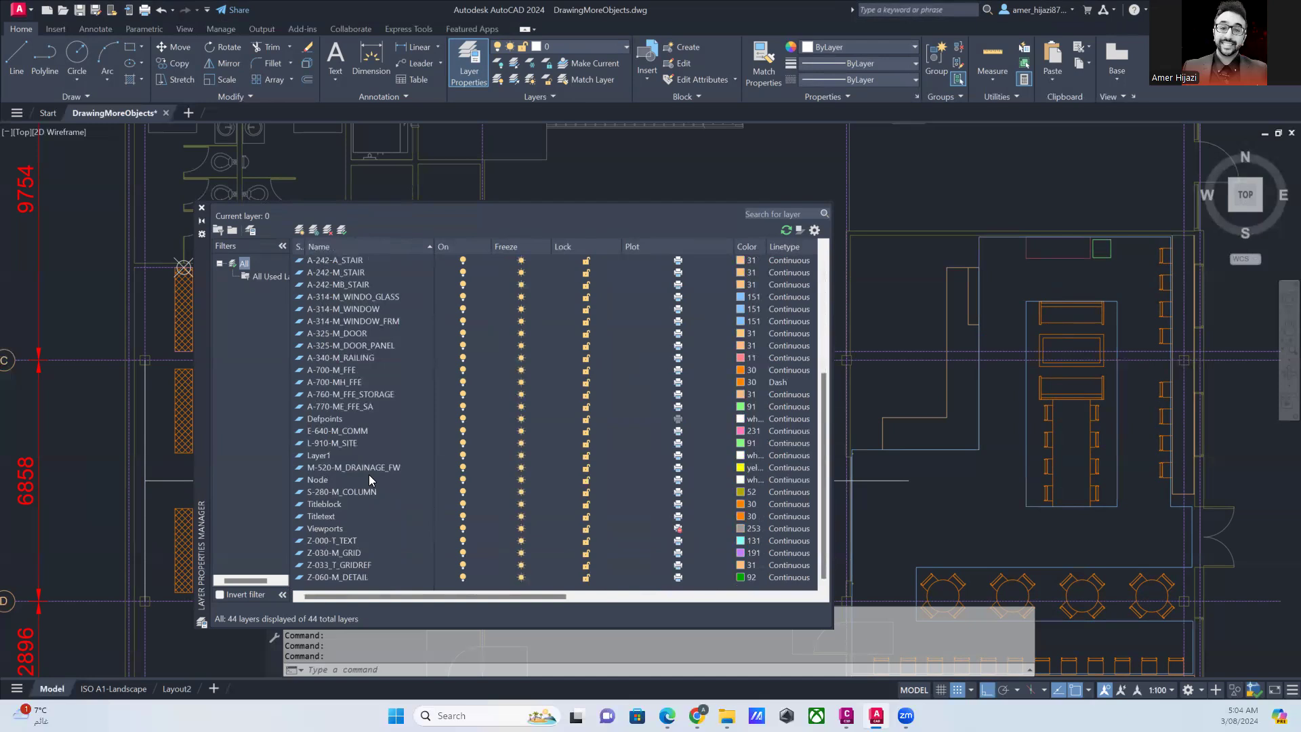
click(328, 432)
click(321, 345)
click(324, 287)
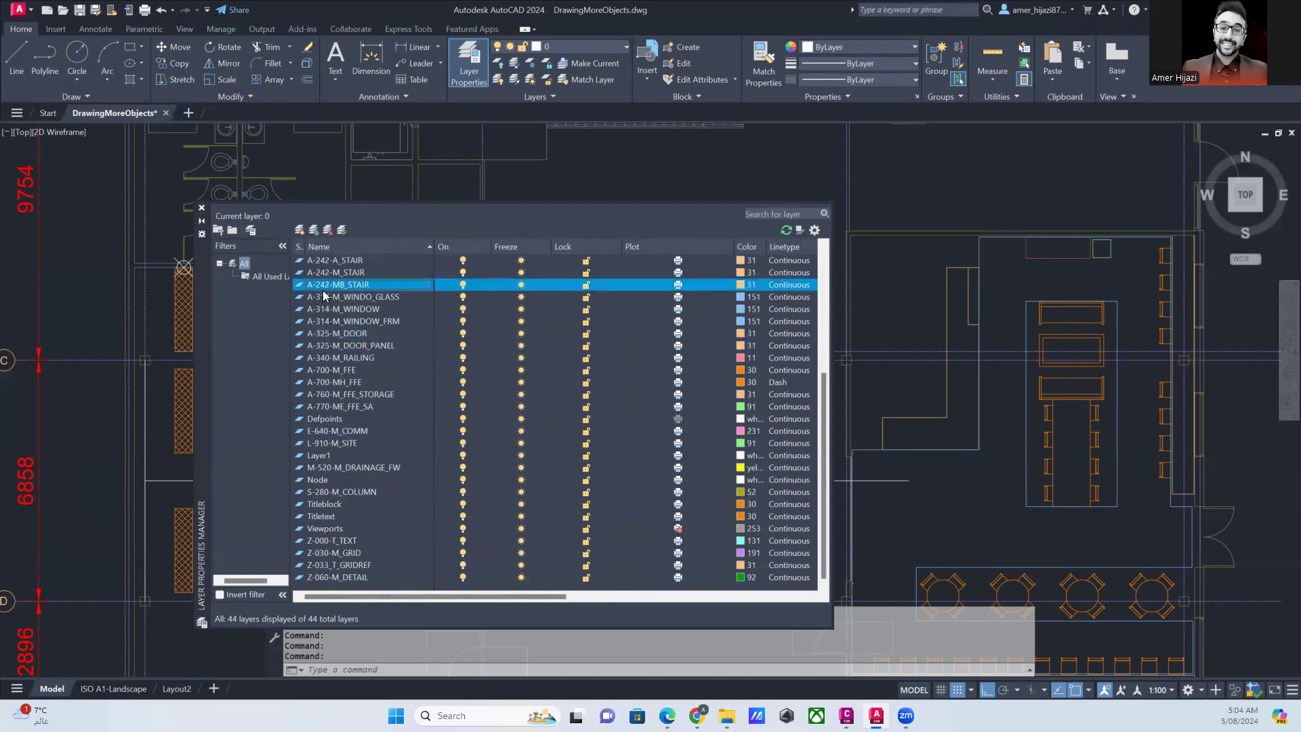
click(202, 209)
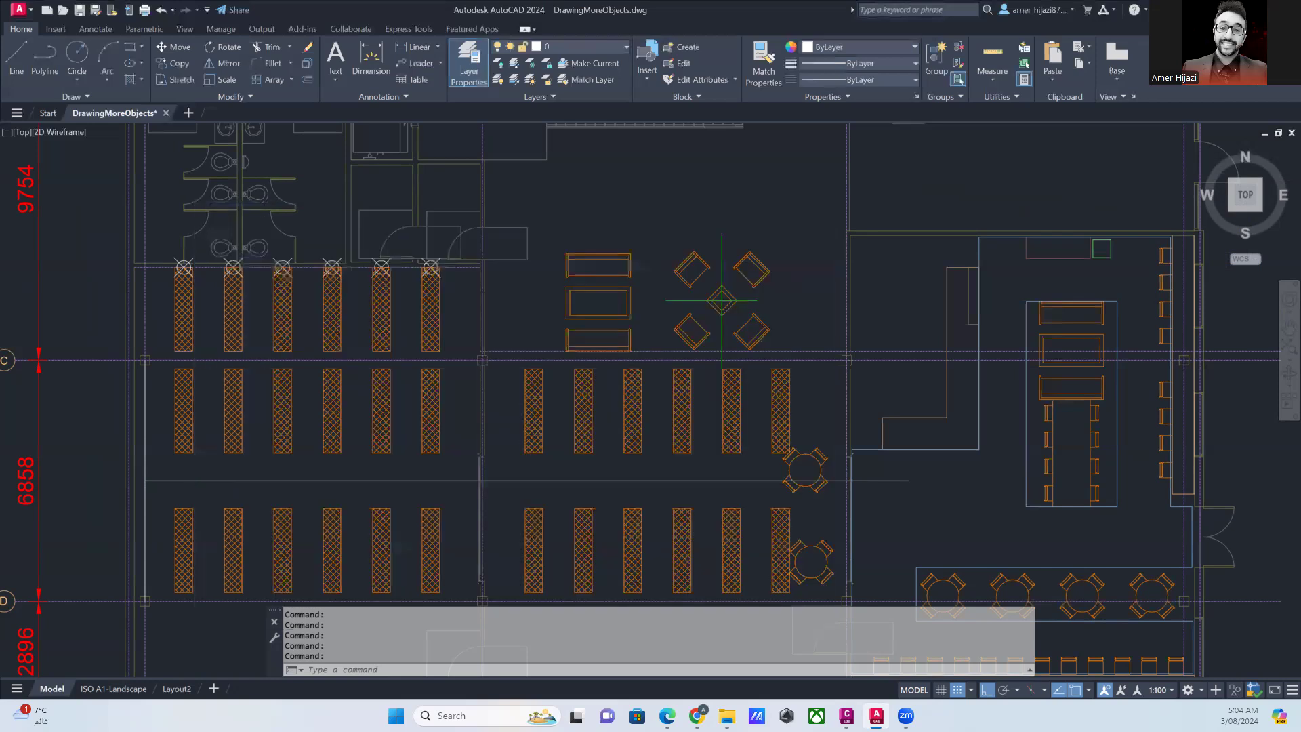
- Examine the shelf rows and point markers in the two rooms within the overall floor plan
scroll(459, 488, down, 5)
scroll(459, 488, up, 3)
scroll(459, 488, up, 2)
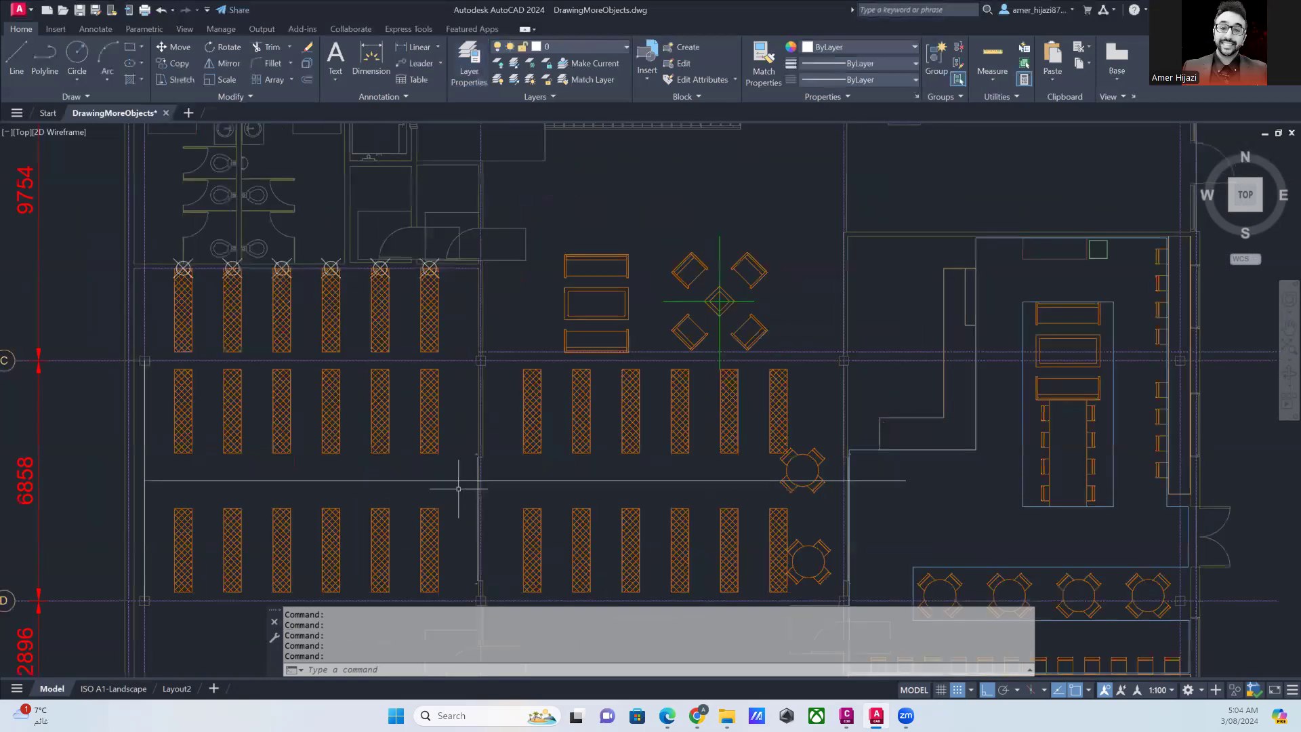
middle_click(448, 476)
middle_click(448, 476)
middle_drag(449, 475, 447, 455)
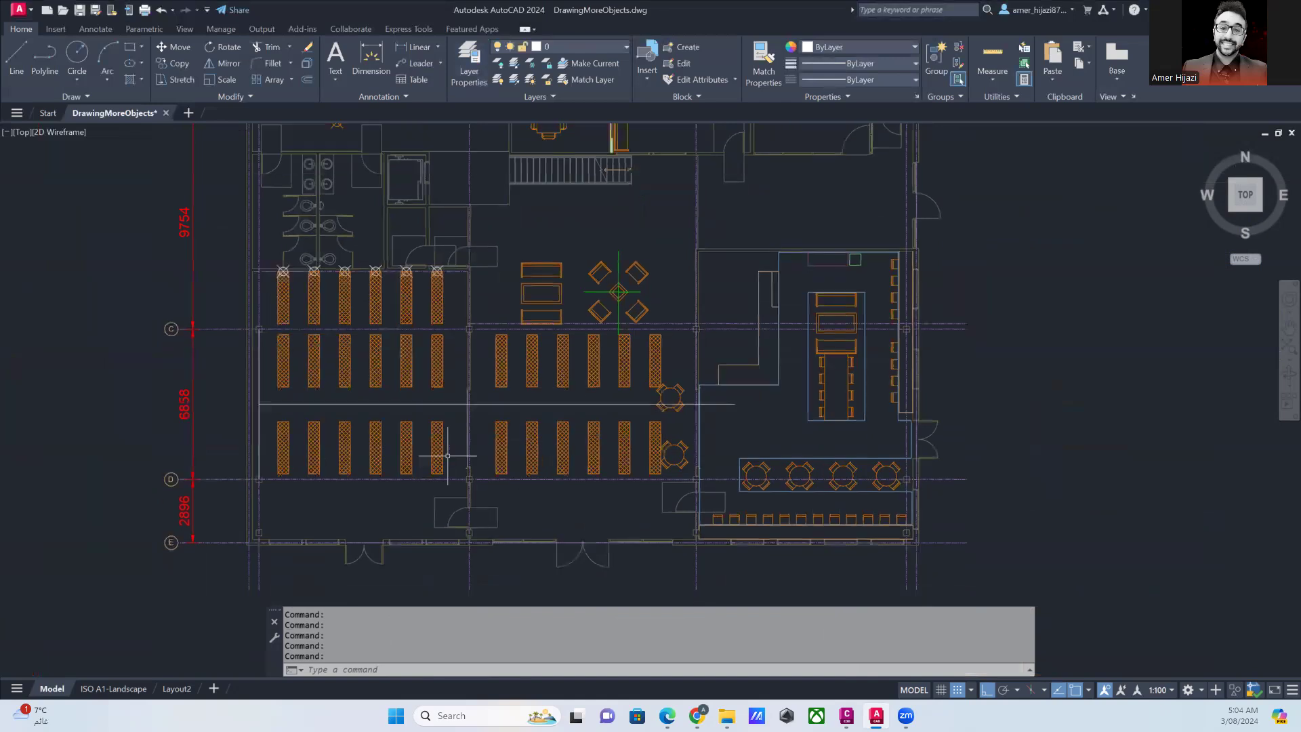
scroll(447, 455, up, 2)
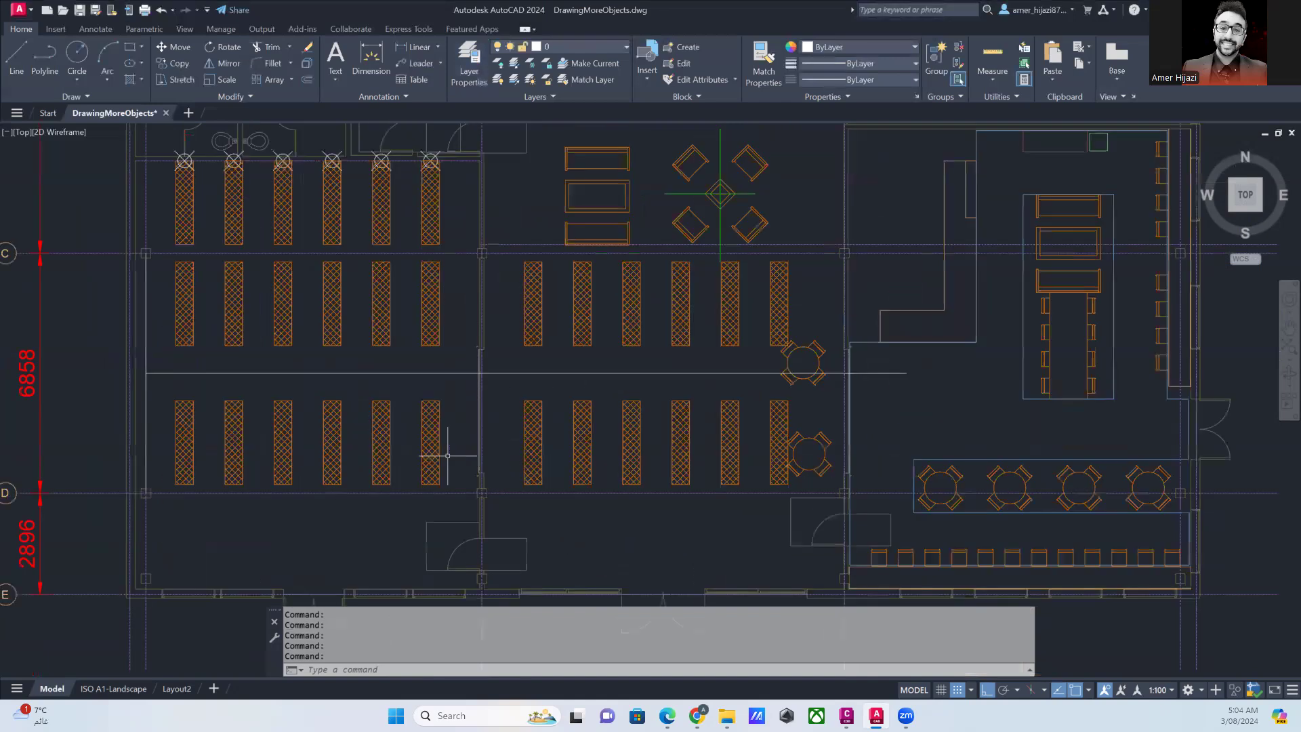
scroll(448, 455, down, 2)
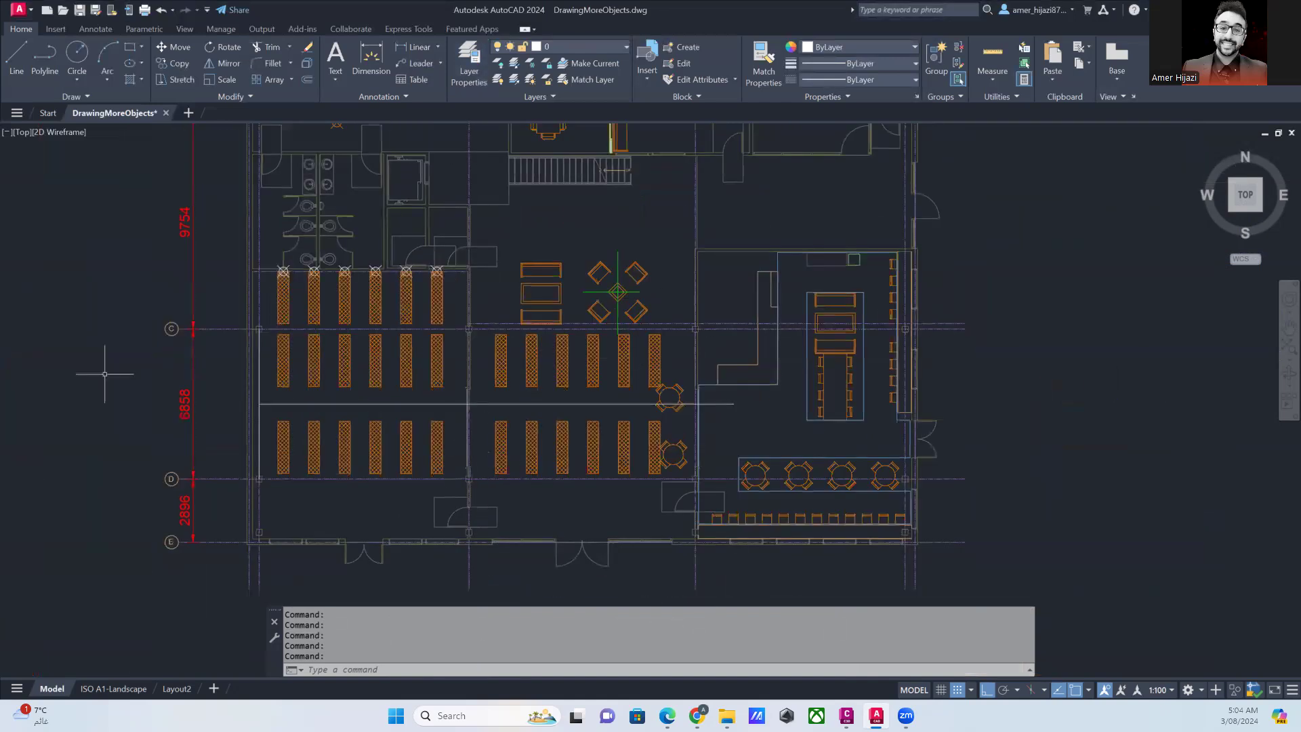